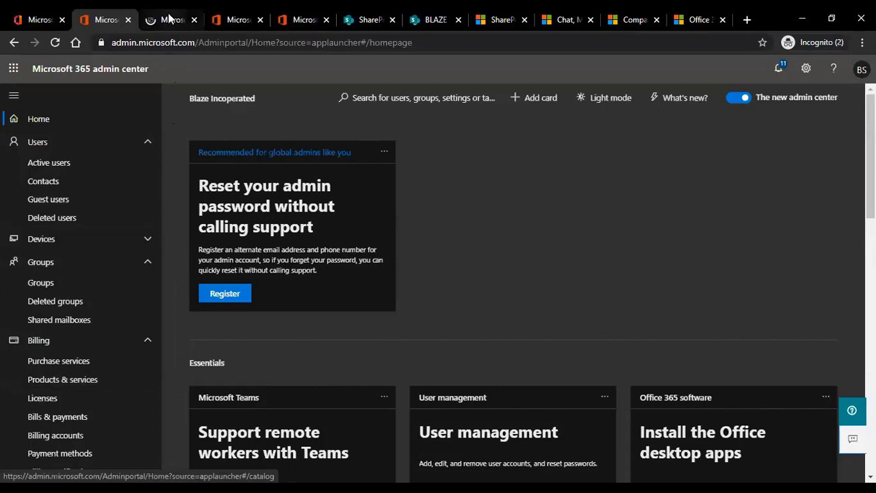
# Browse the Purchase services catalogue of Microsoft 365 plans through to the F3 and E5 options.
pyautogui.hotkey('ctrl', 'Tab')
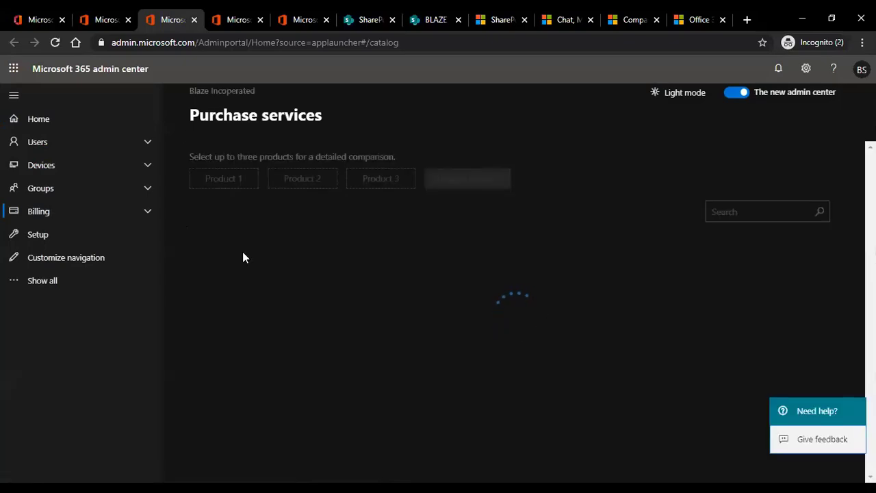
pyautogui.scroll(-1, 253, 267)
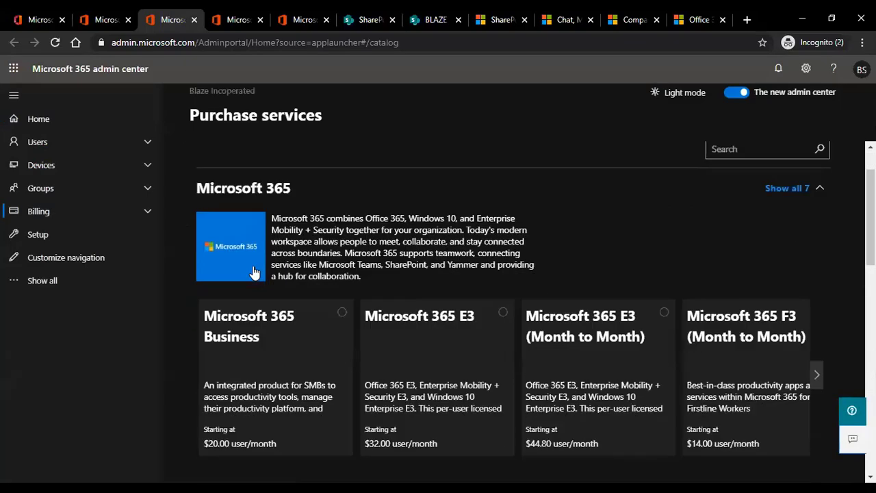
pyautogui.scroll(-2, 252, 272)
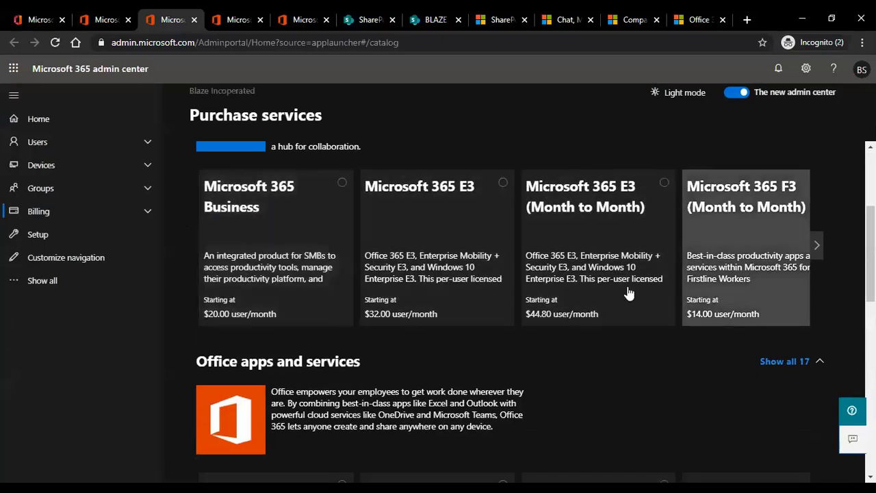
pyautogui.scroll(2, 628, 292)
pyautogui.scroll(-1, 572, 268)
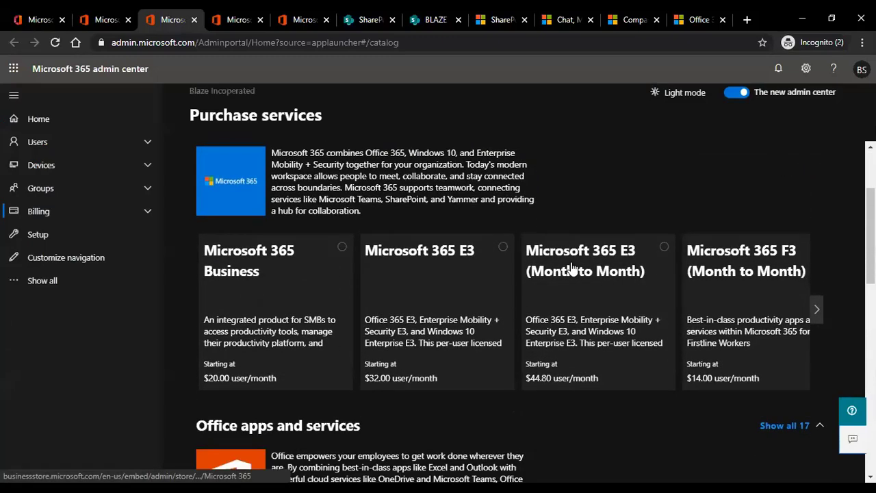
pyautogui.scroll(-4, 357, 308)
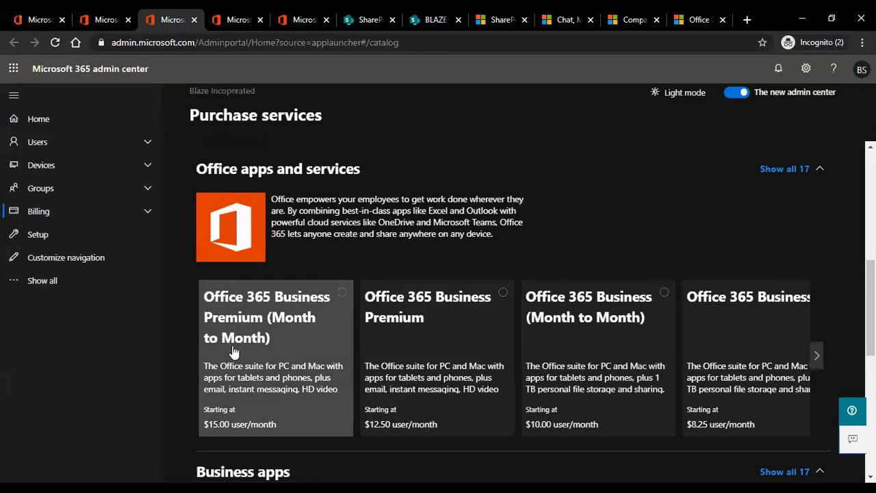
pyautogui.scroll(6, 263, 353)
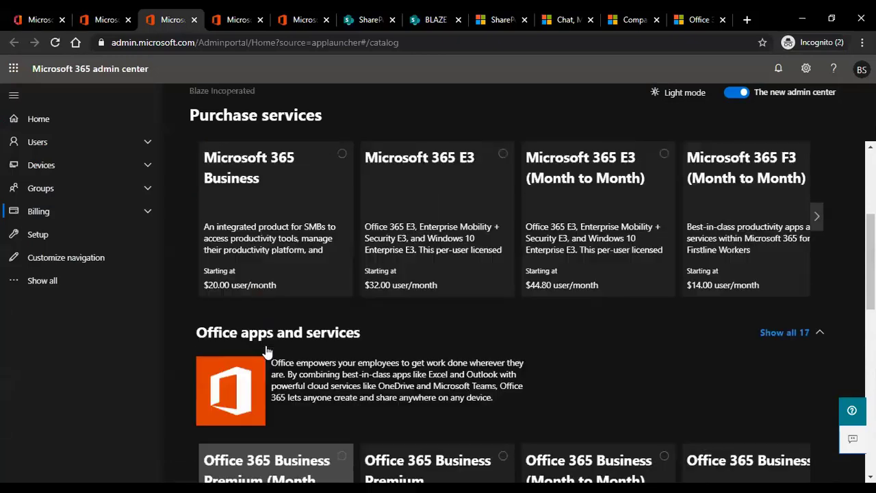
pyautogui.scroll(-1, 268, 346)
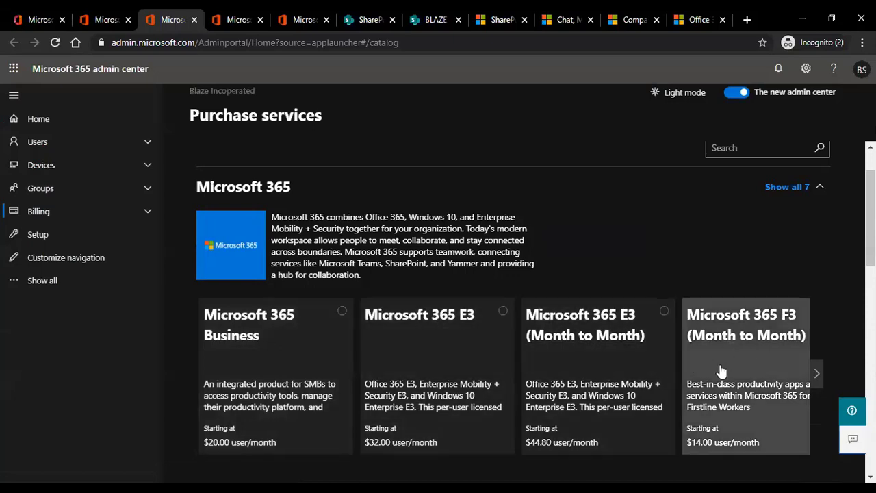
pyautogui.click(818, 375)
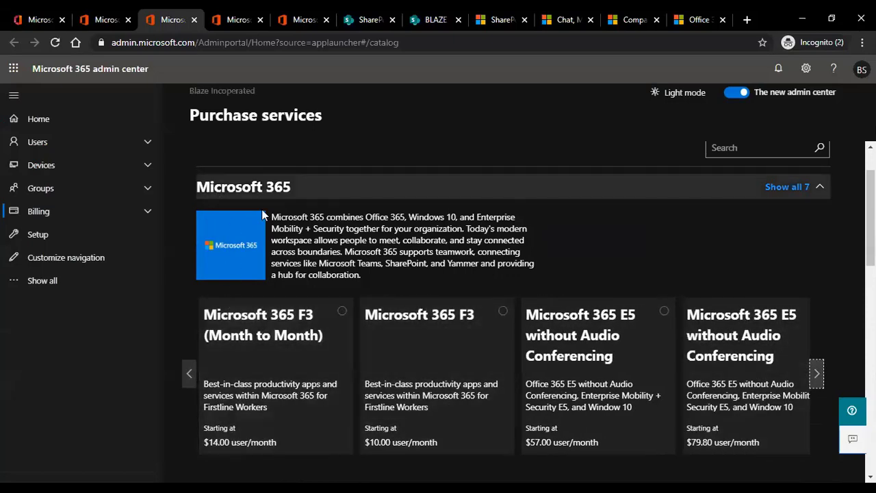
pyautogui.click(148, 144)
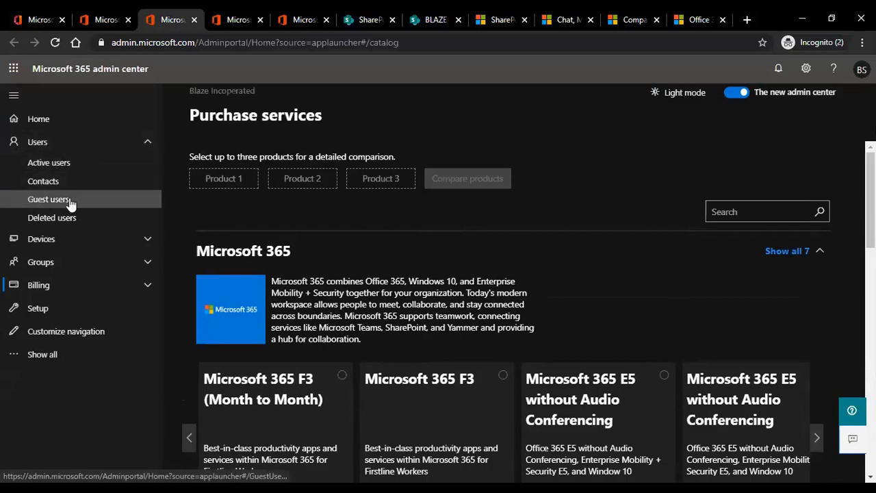
# From Active users, preview the add-user Basics, Product licenses and Optional settings steps, then cancel.
pyautogui.click(65, 166)
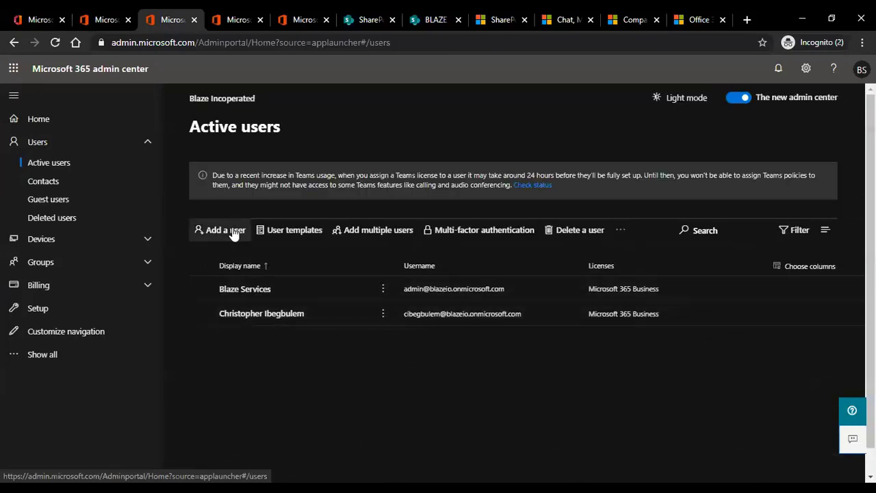
pyautogui.click(225, 231)
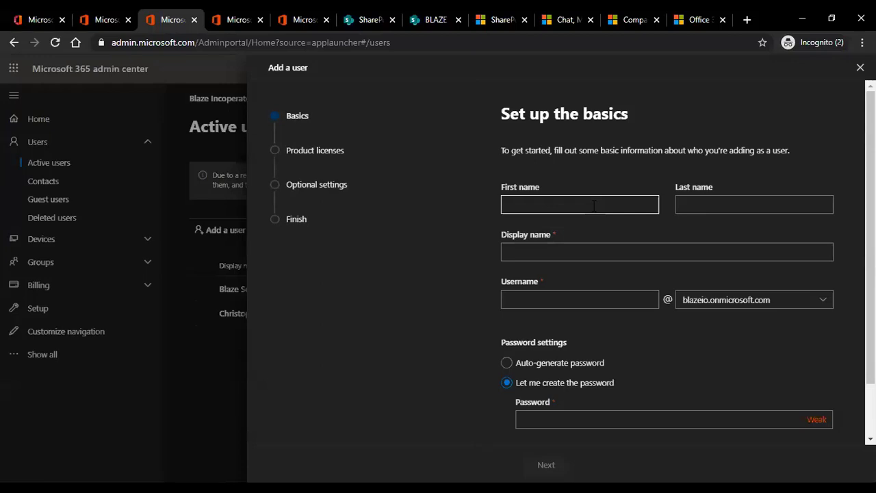
pyautogui.click(304, 153)
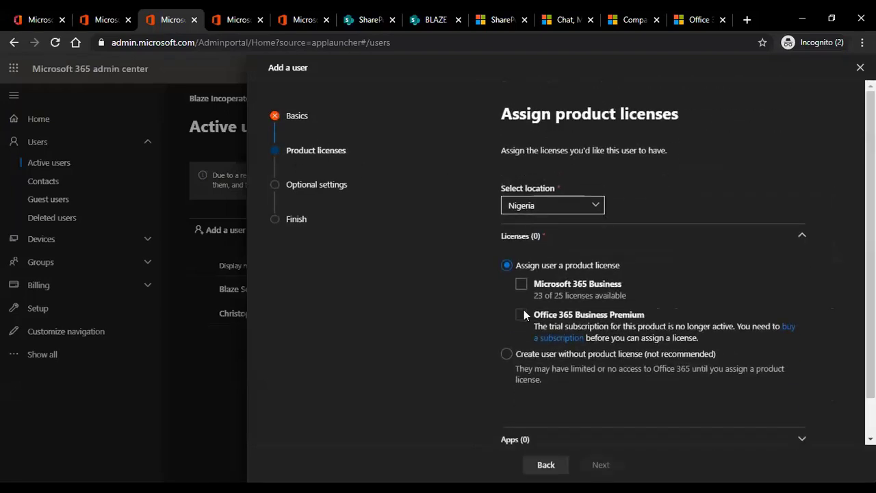
pyautogui.click(298, 186)
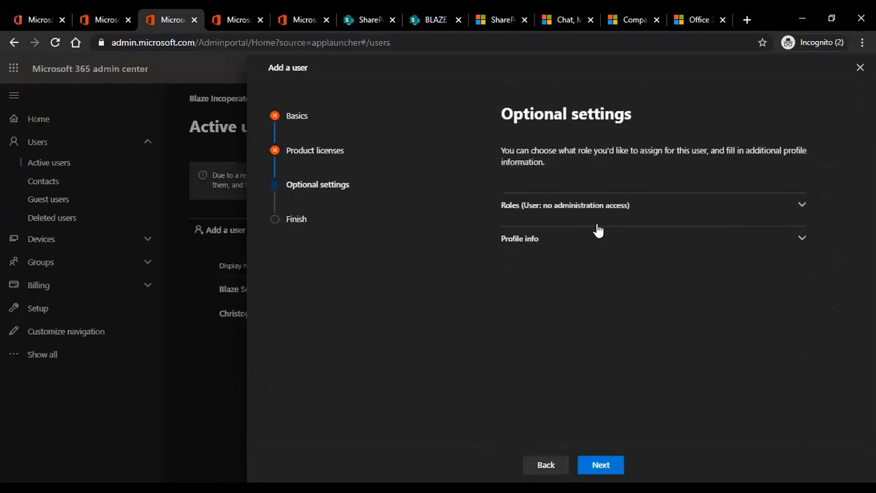
pyautogui.click(545, 465)
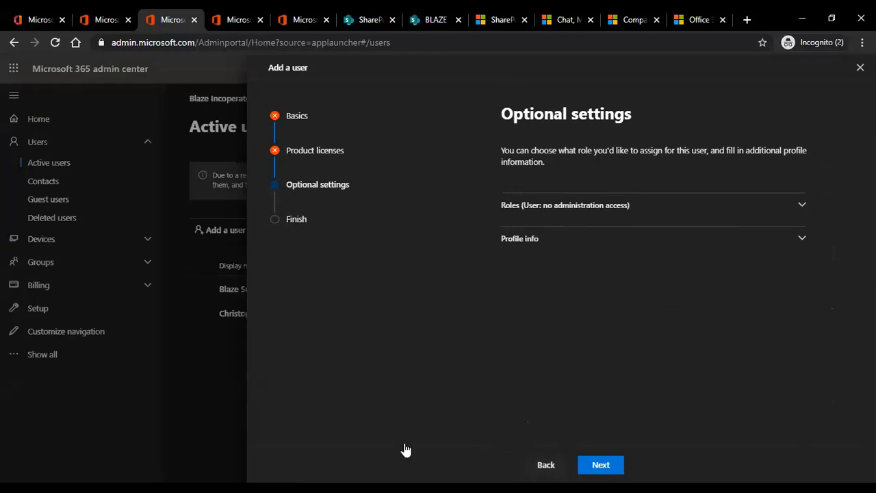
pyautogui.click(860, 68)
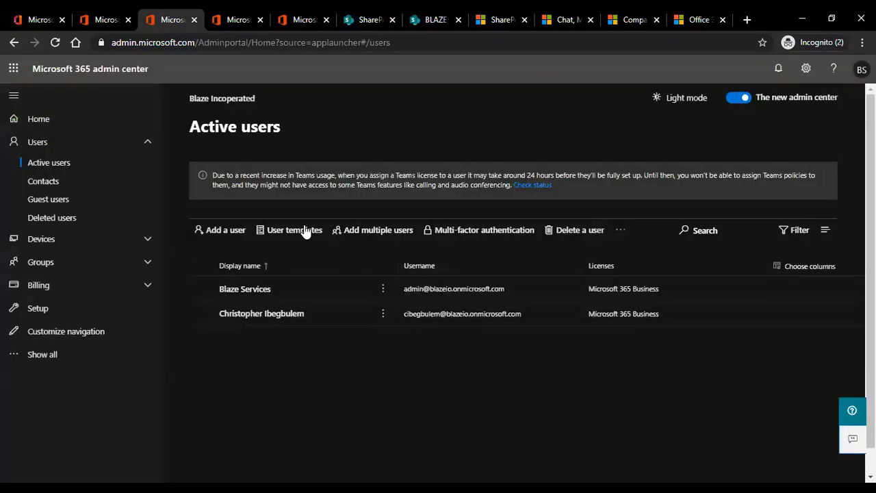
# Reload the Groups page so the private BLAZE PROJECTS group is listed.
pyautogui.click(229, 20)
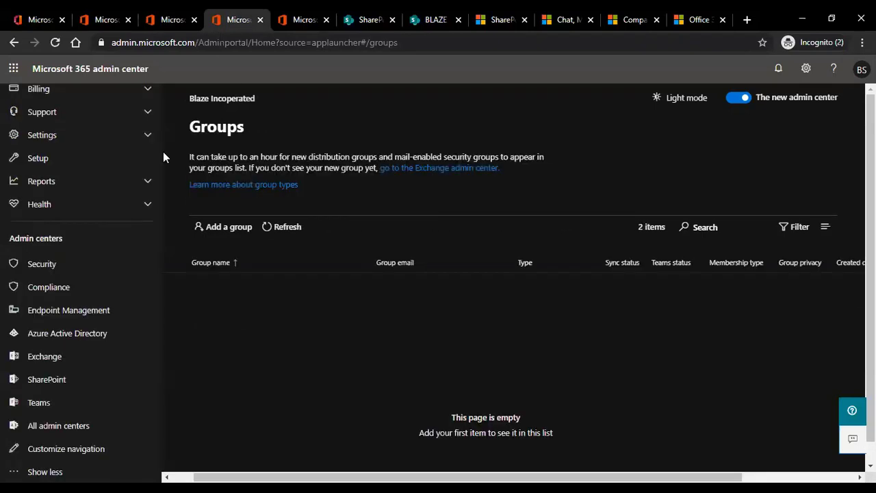
pyautogui.click(54, 42)
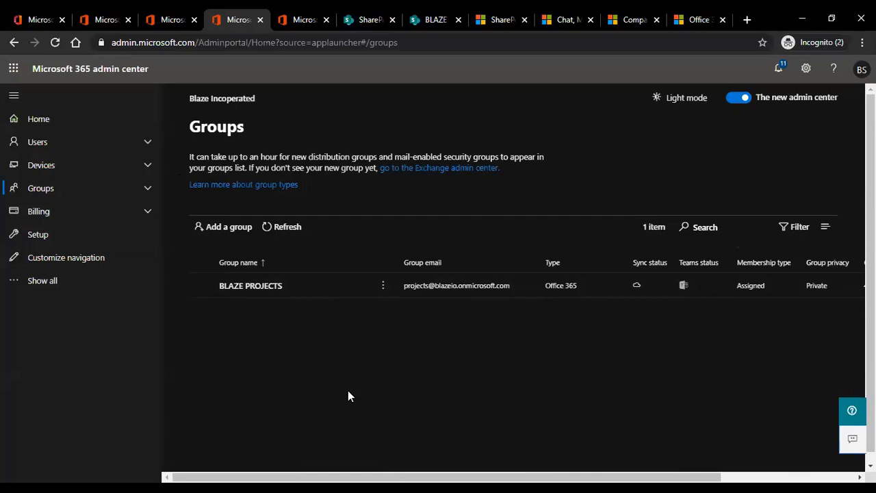
# Cancel a new group without creating it and open the BLAZE PROJECTS group's details instead.
pyautogui.click(231, 228)
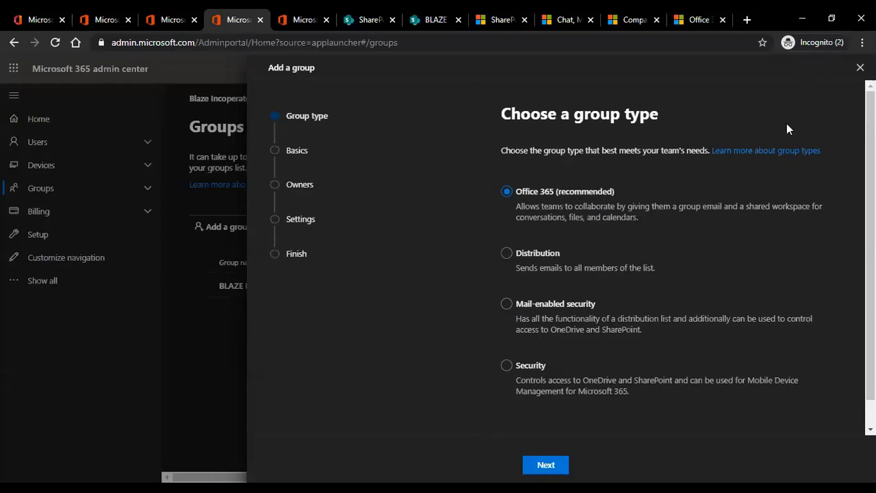
pyautogui.click(238, 296)
pyautogui.click(422, 296)
pyautogui.click(856, 68)
pyautogui.click(371, 297)
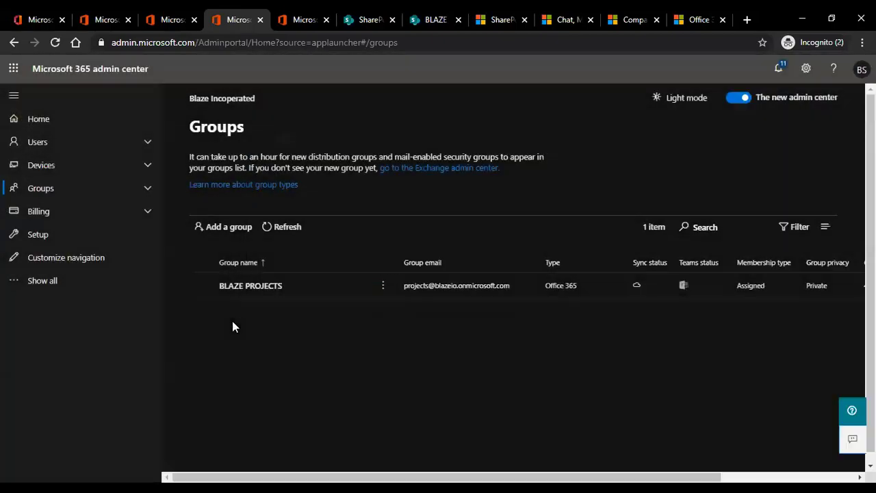
pyautogui.click(261, 287)
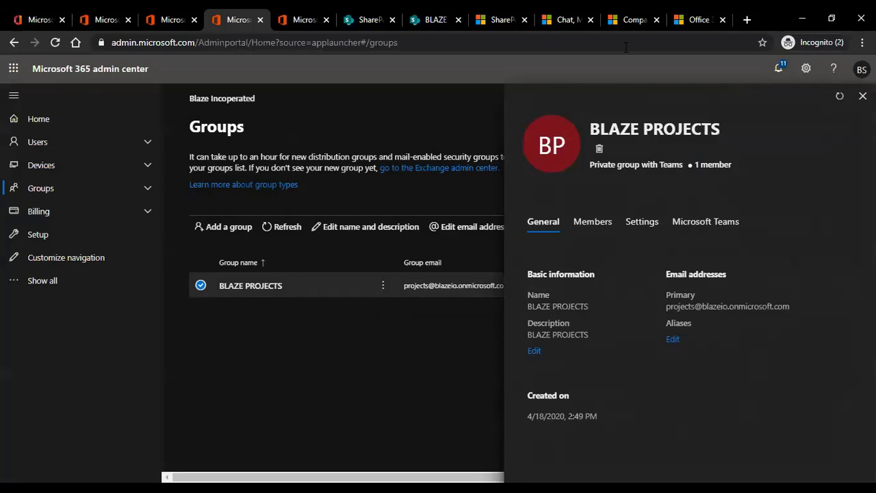
# Check the BLAZE PROJECTS Microsoft Teams settings, close the panel, and reveal all admin centers.
pyautogui.click(701, 225)
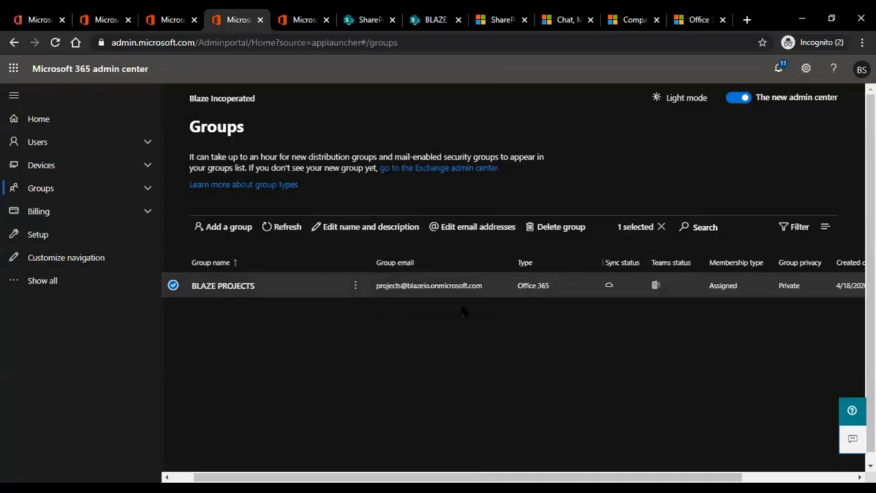
pyautogui.click(862, 96)
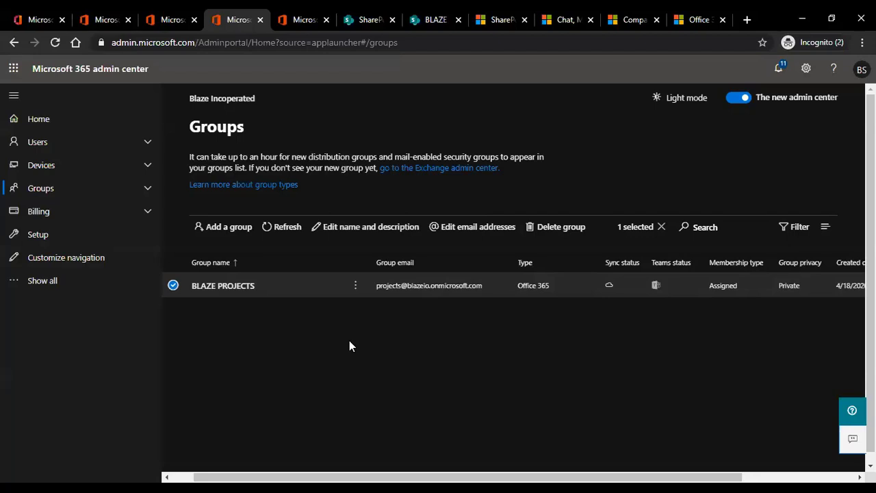
pyautogui.click(42, 284)
pyautogui.scroll(-3, 31, 355)
pyautogui.scroll(-2, 29, 283)
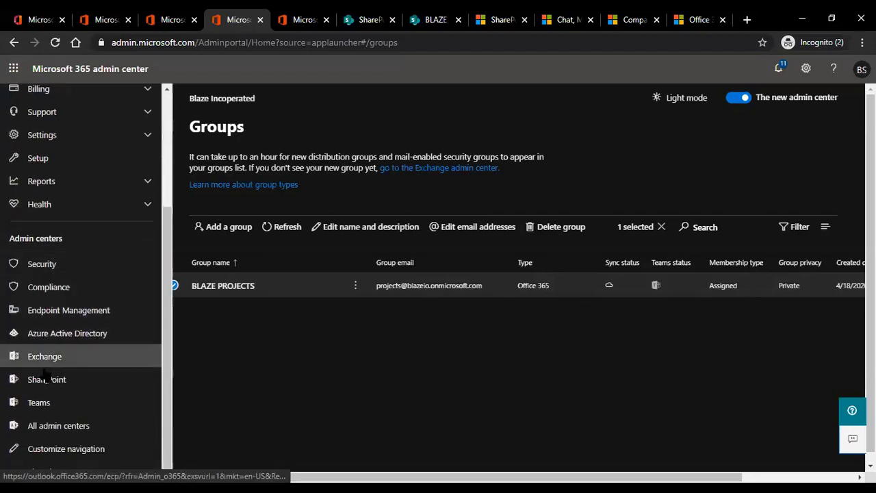
# Open the BLAZE PROJECTS team site at /sites/projects from SharePoint admin center's Active sites.
pyautogui.click(47, 380)
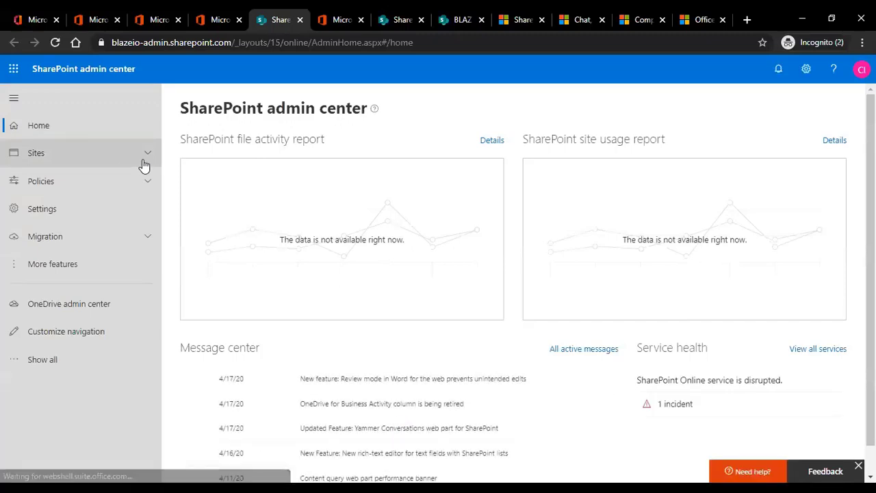
pyautogui.click(144, 164)
pyautogui.click(108, 182)
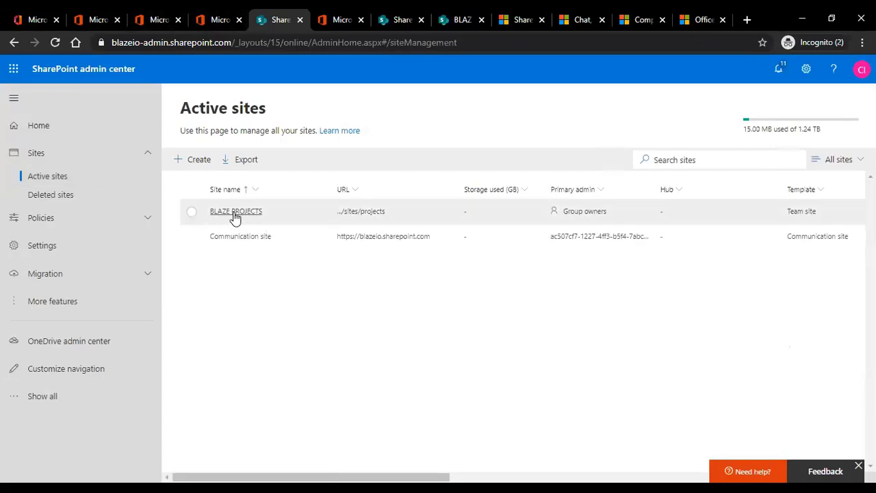
pyautogui.click(366, 216)
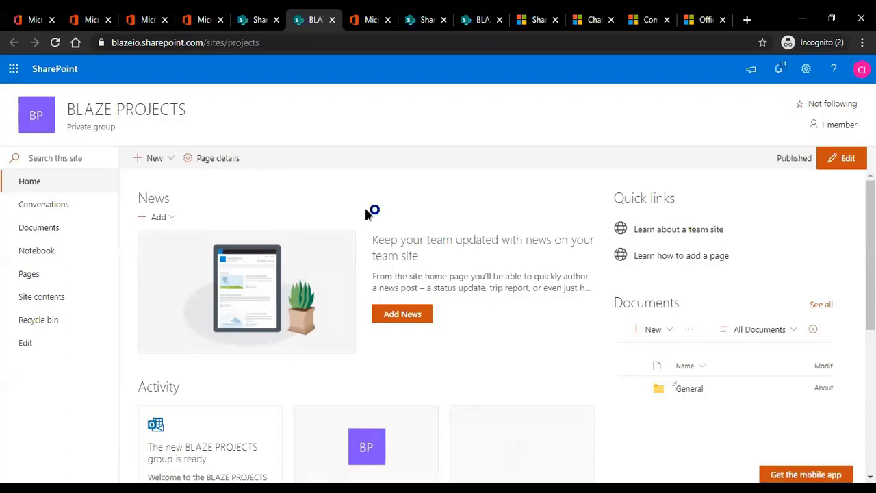
# View the site's Documents library, holding only a General folder, then return to the Groups tab.
pyautogui.click(39, 228)
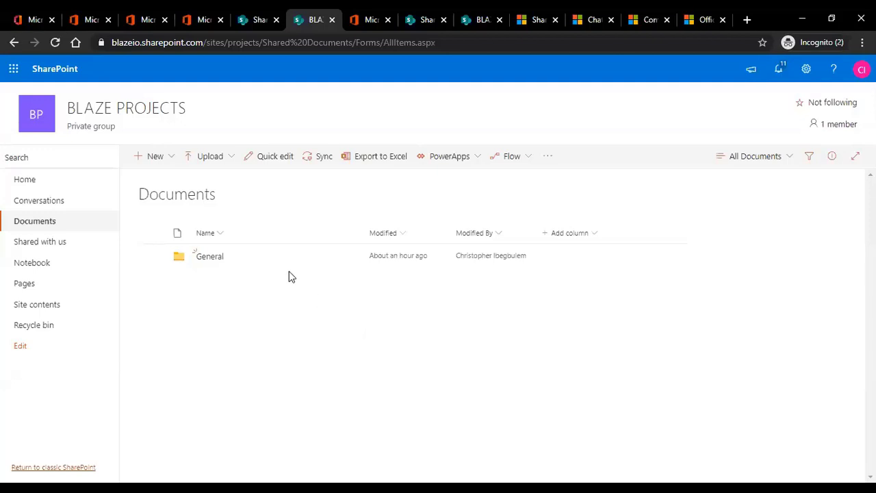
pyautogui.click(262, 22)
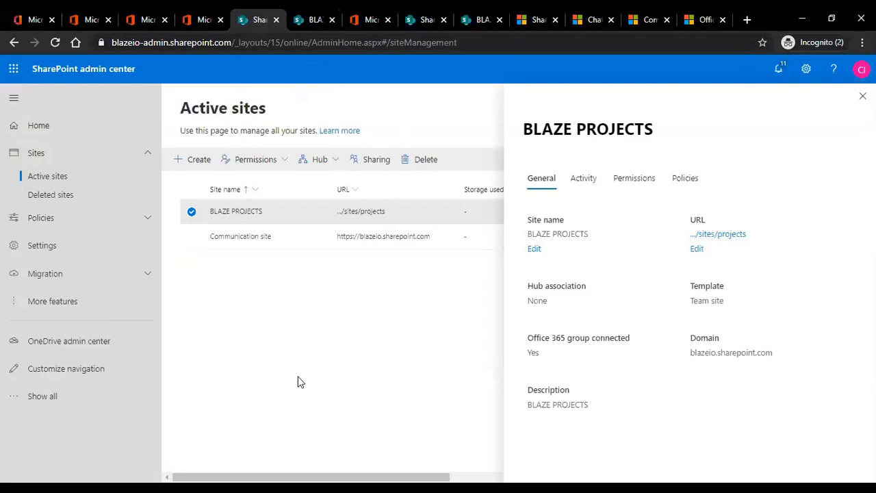
pyautogui.click(311, 20)
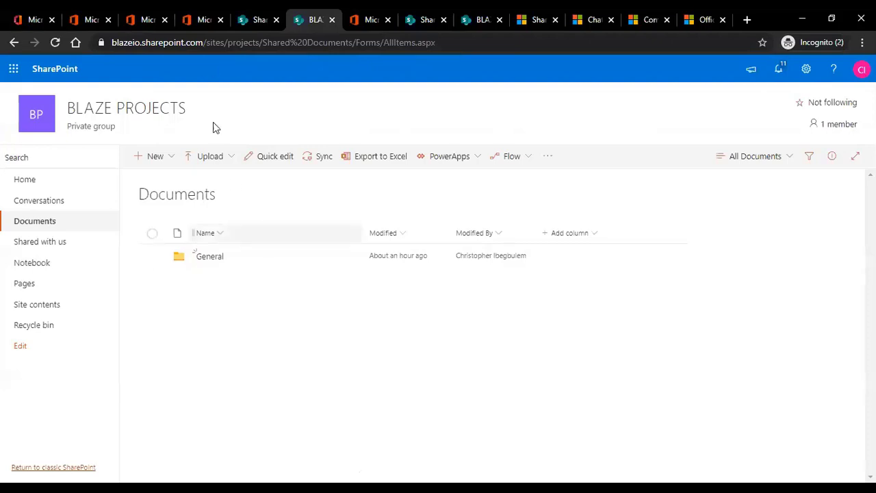
pyautogui.click(189, 23)
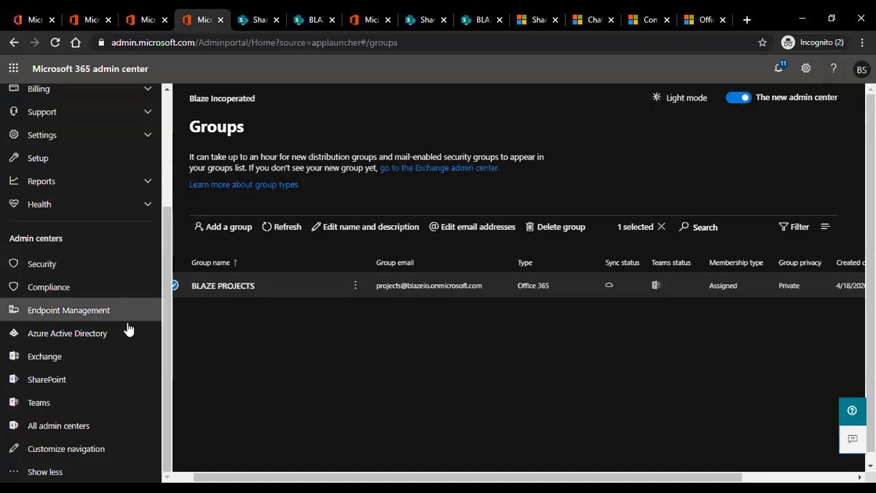
# Visit the admin center Home dashboard, then show Active users with their two Business-licensed users.
pyautogui.scroll(3, 61, 120)
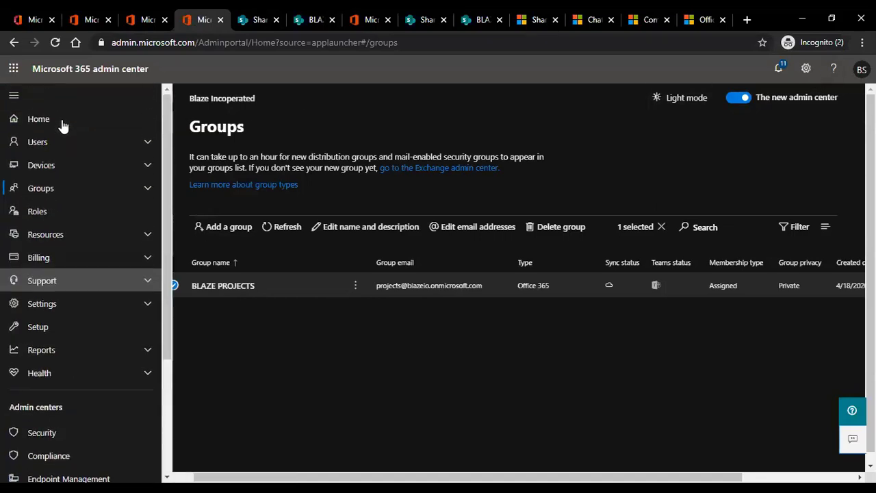
pyautogui.click(59, 121)
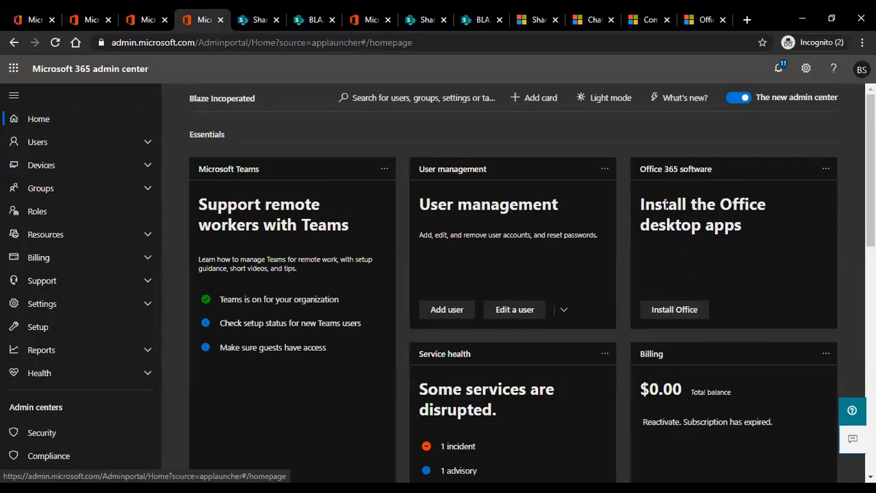
pyautogui.scroll(-4, 313, 223)
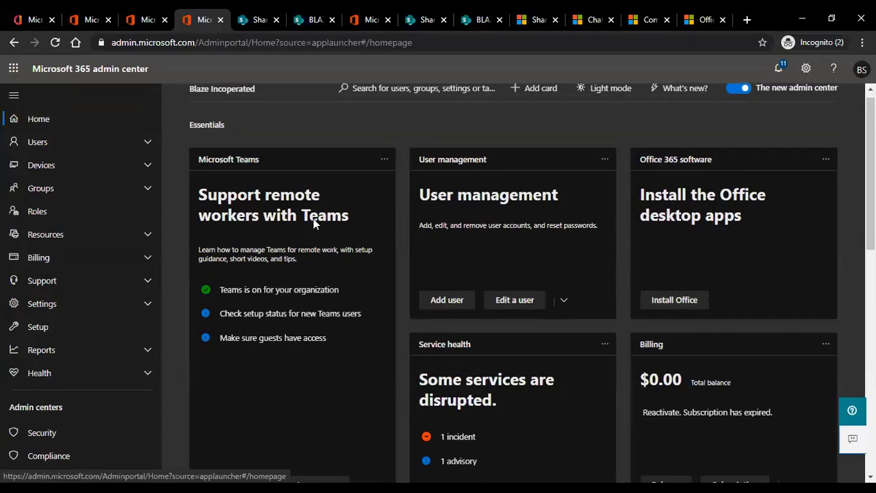
pyautogui.scroll(-2, 627, 277)
pyautogui.scroll(6, 626, 277)
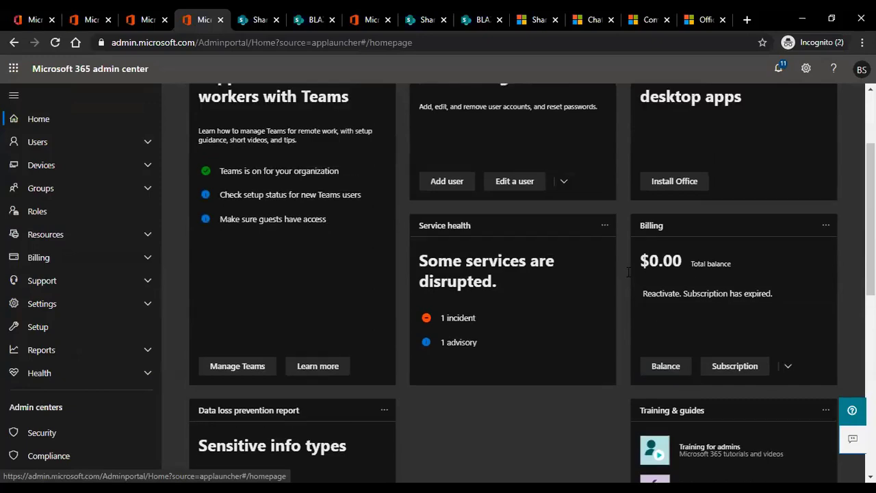
pyautogui.click(55, 145)
pyautogui.click(48, 164)
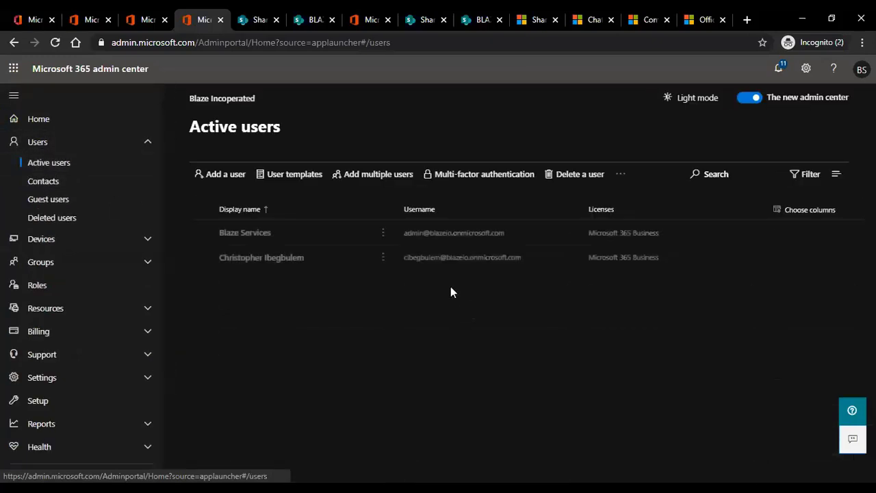
pyautogui.click(253, 315)
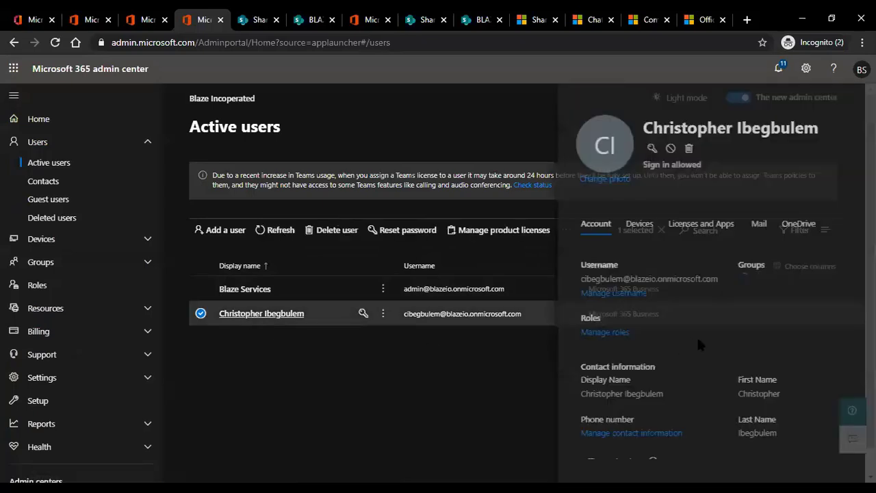
pyautogui.click(643, 226)
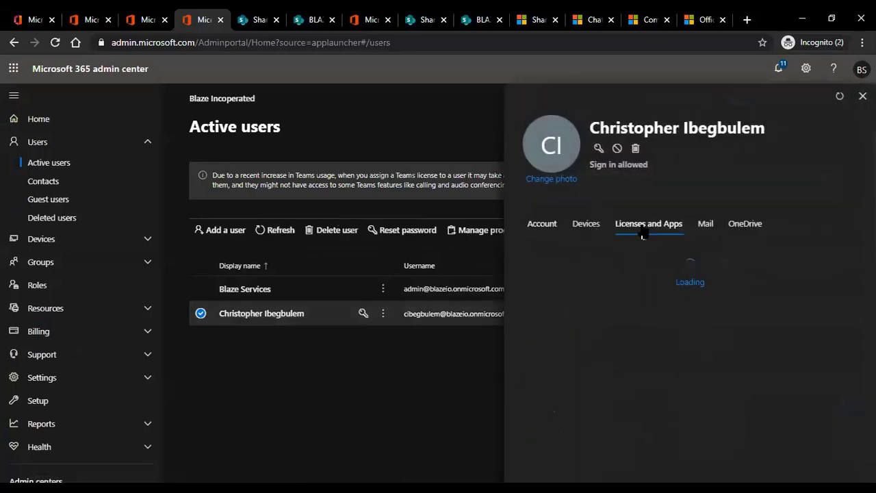
pyautogui.scroll(-1, 709, 322)
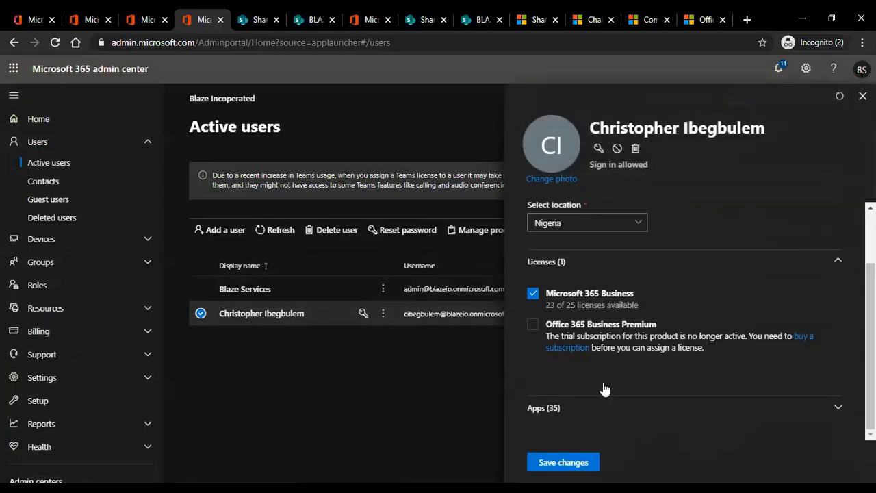
pyautogui.click(601, 417)
pyautogui.scroll(-4, 651, 389)
pyautogui.scroll(2, 633, 299)
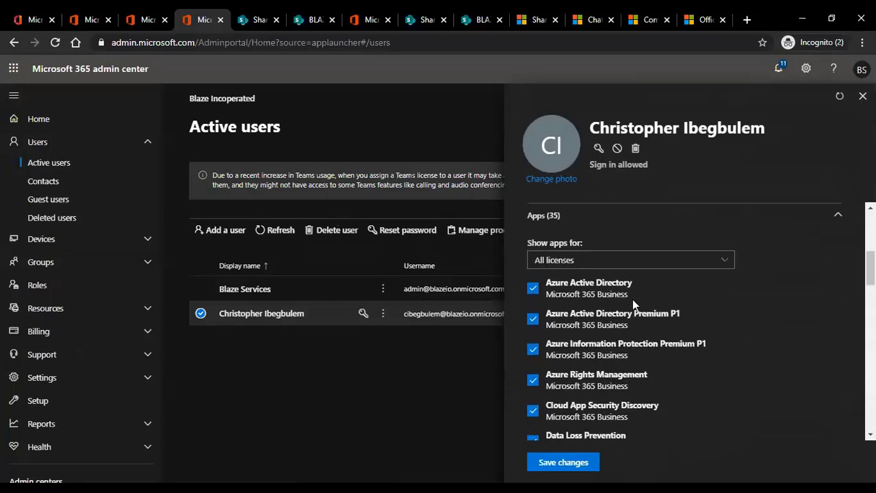
pyautogui.scroll(-9, 594, 329)
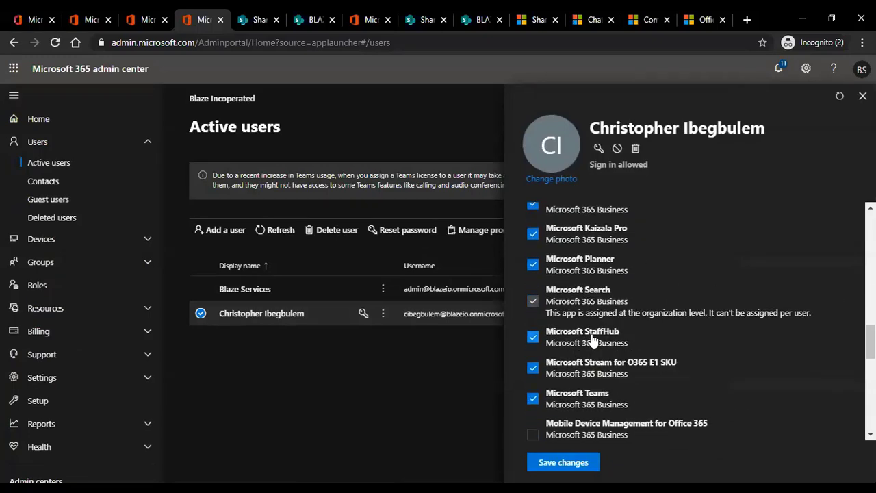
pyautogui.scroll(-3, 583, 380)
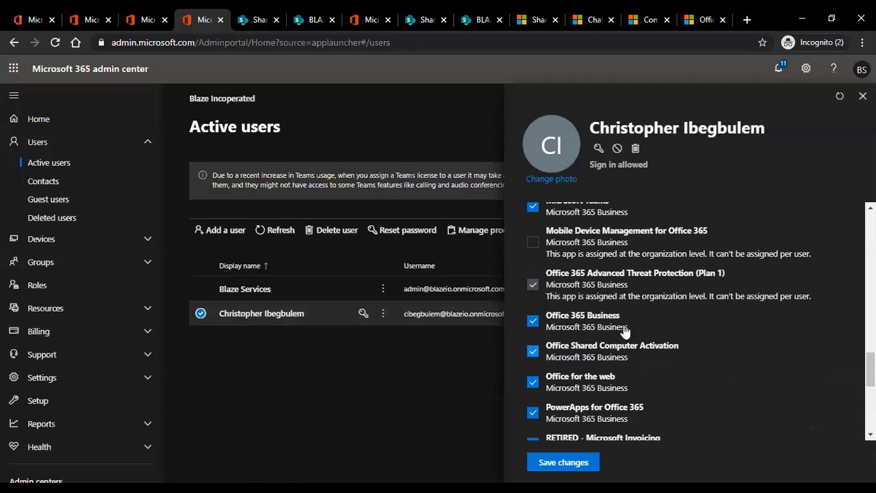
pyautogui.scroll(-2, 869, 369)
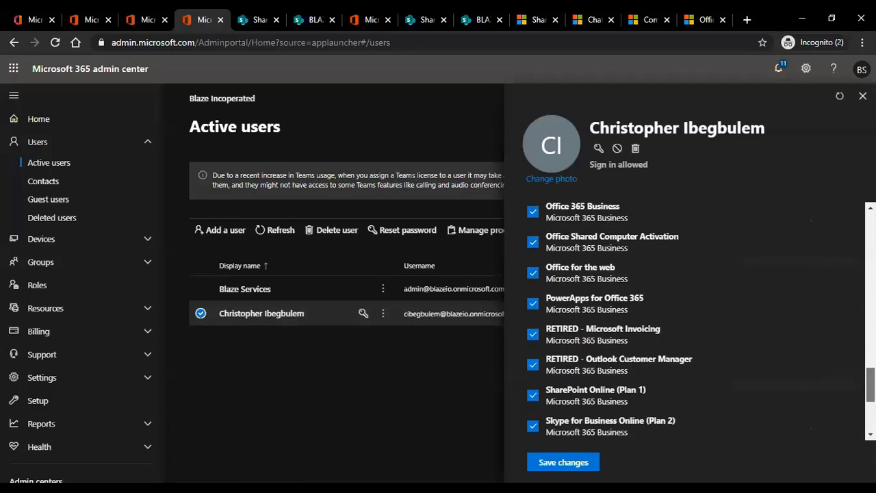
pyautogui.scroll(-3, 701, 321)
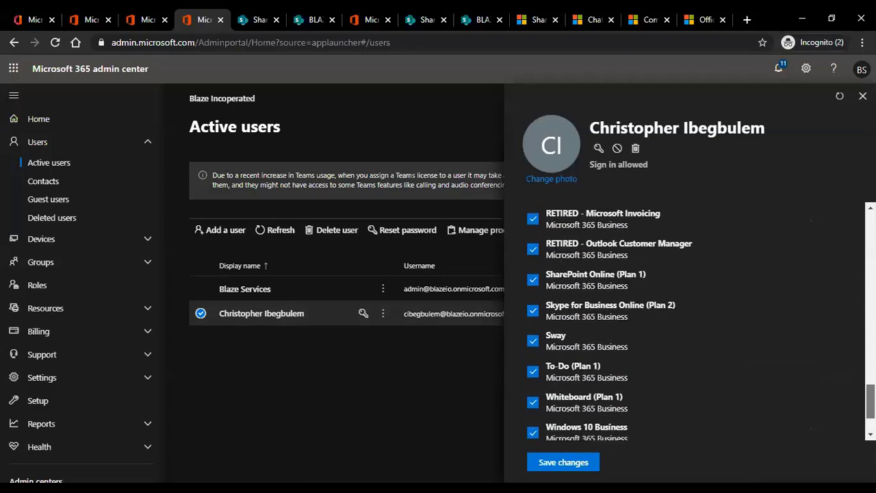
pyautogui.scroll(1, 684, 321)
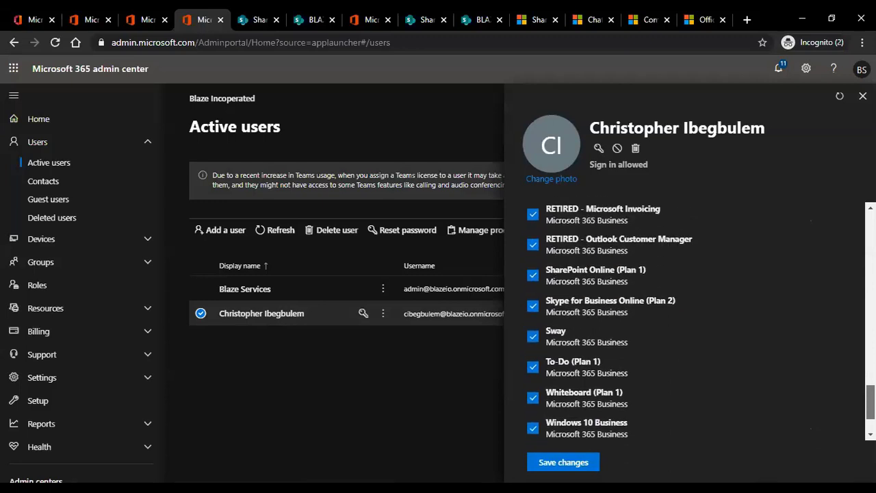
pyautogui.scroll(2, 673, 290)
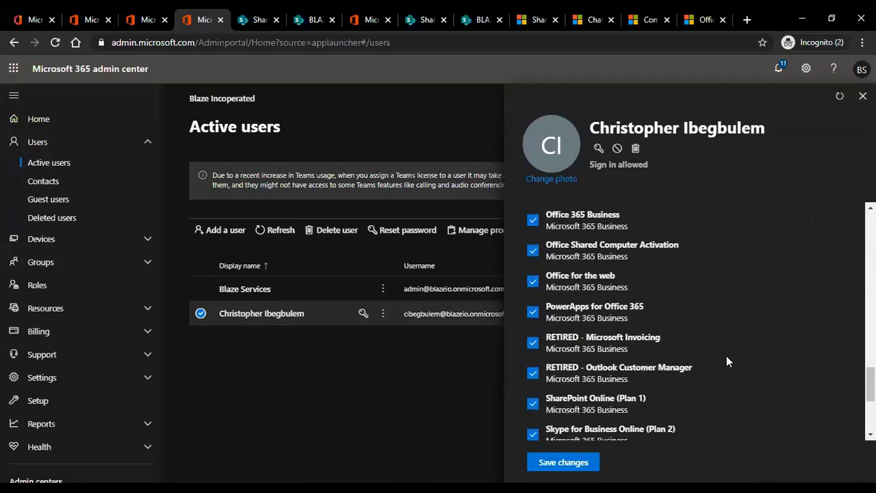
pyautogui.scroll(2, 730, 327)
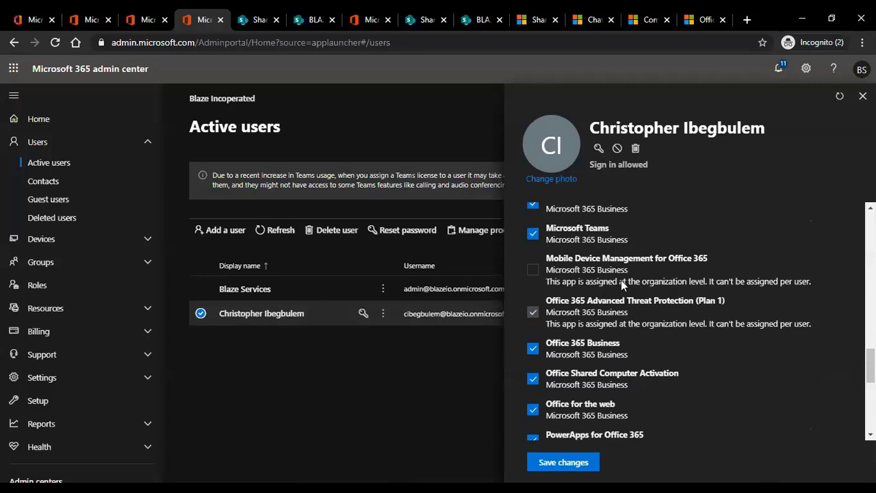
pyautogui.scroll(3, 682, 278)
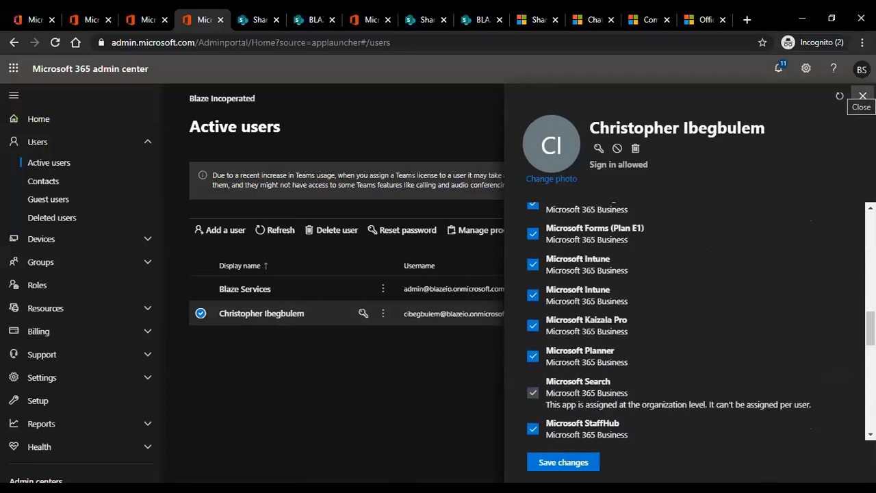
pyautogui.click(862, 96)
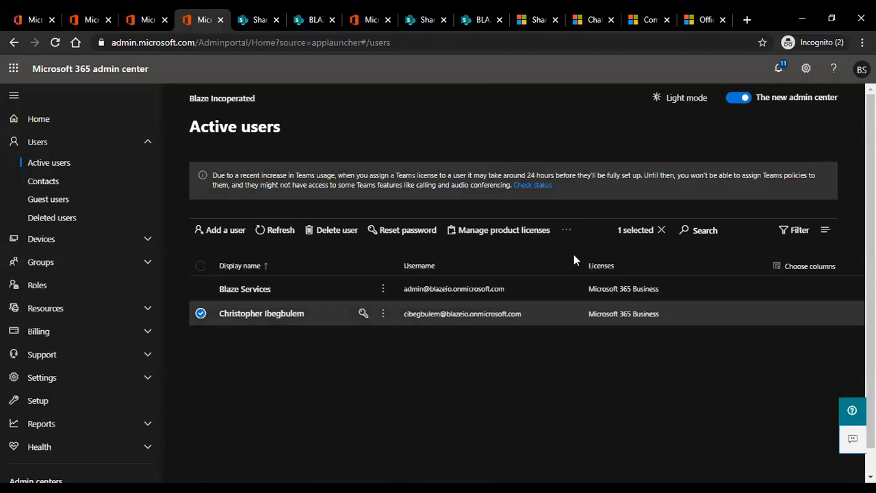
pyautogui.click(264, 314)
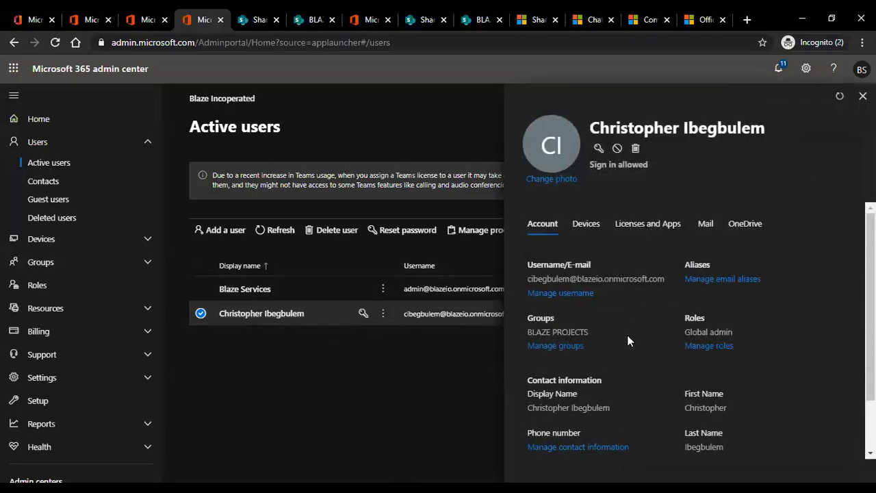
pyautogui.click(709, 345)
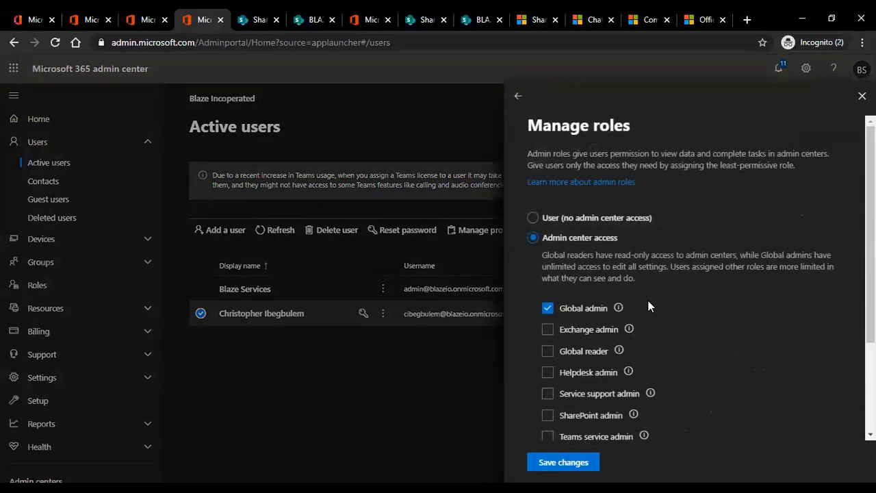
pyautogui.click(520, 97)
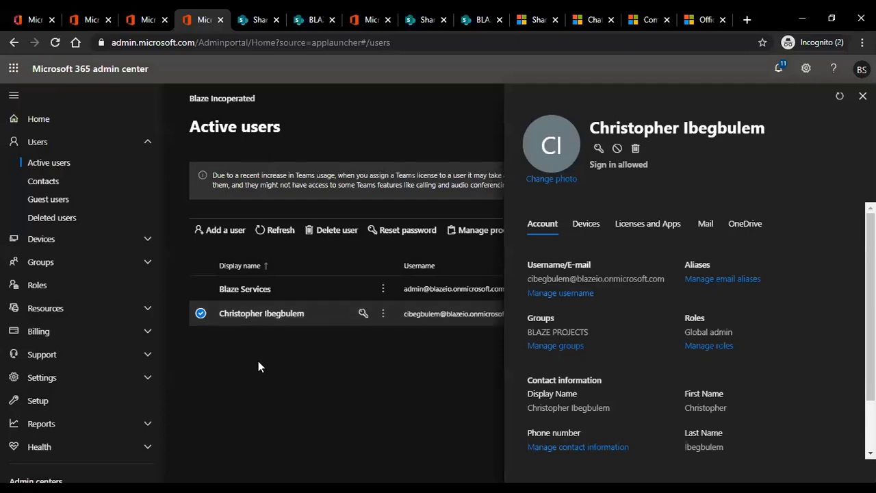
pyautogui.click(862, 96)
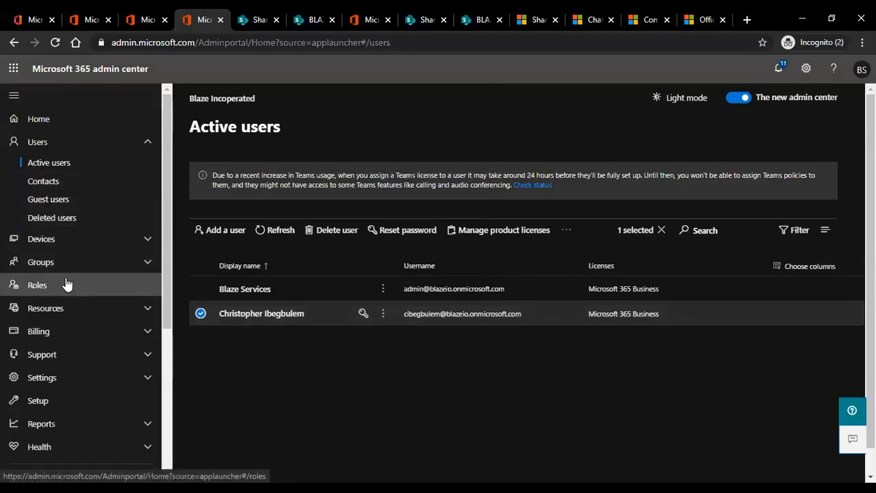
# Review the admin Roles list, expanding and collapsing the Resources and Settings sections.
pyautogui.click(43, 288)
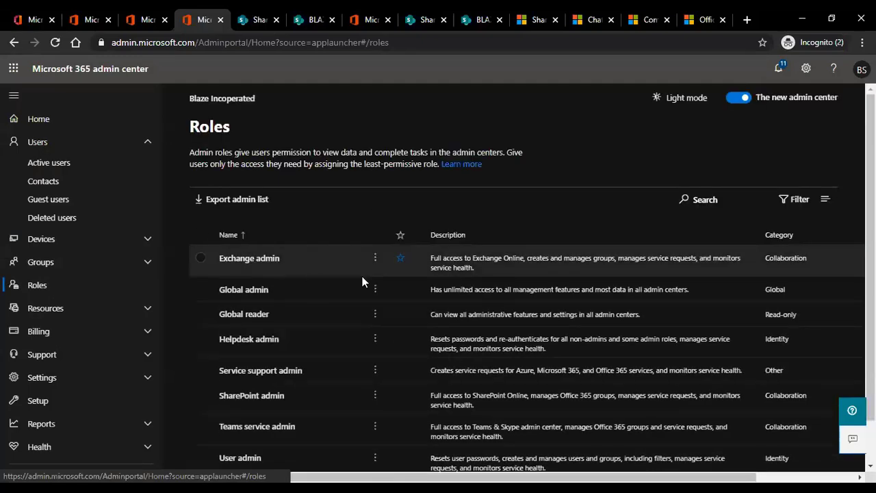
pyautogui.scroll(-1, 299, 256)
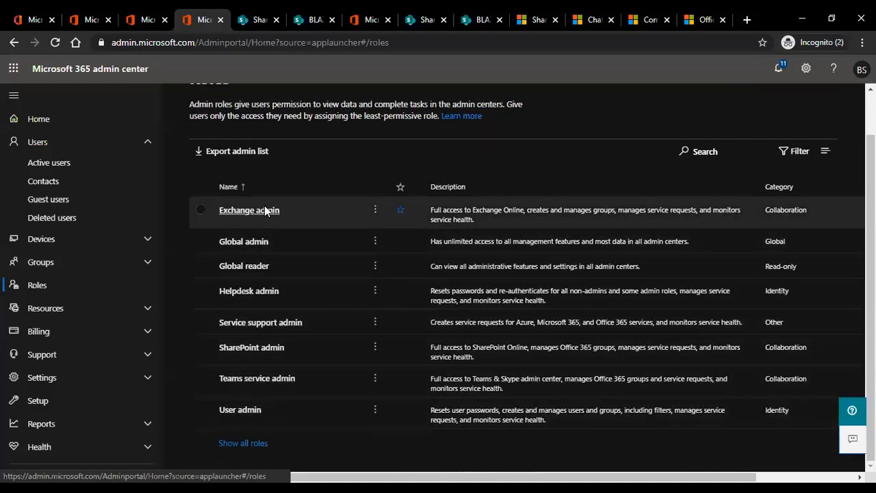
pyautogui.click(75, 313)
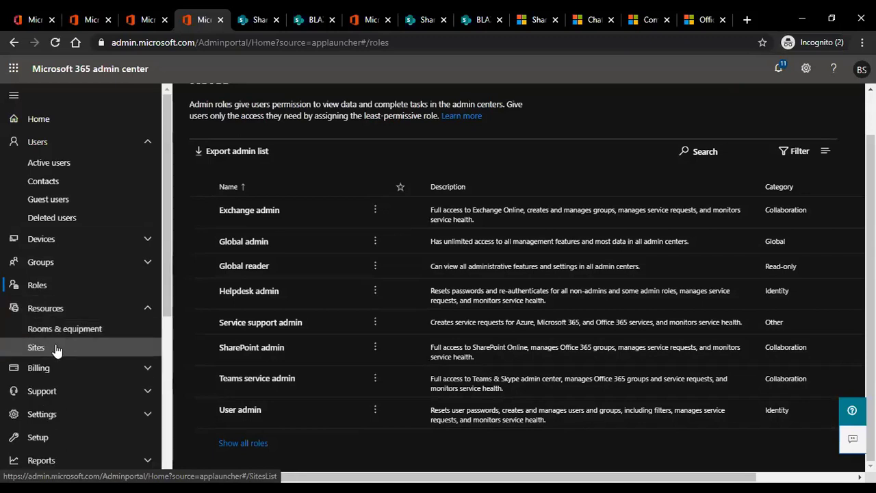
pyautogui.click(149, 309)
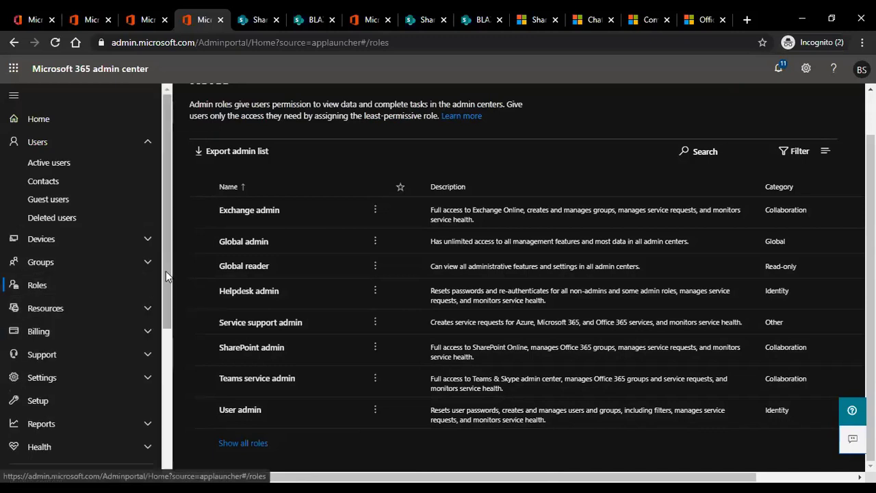
pyautogui.moveTo(166, 271); pyautogui.dragTo(165, 311)
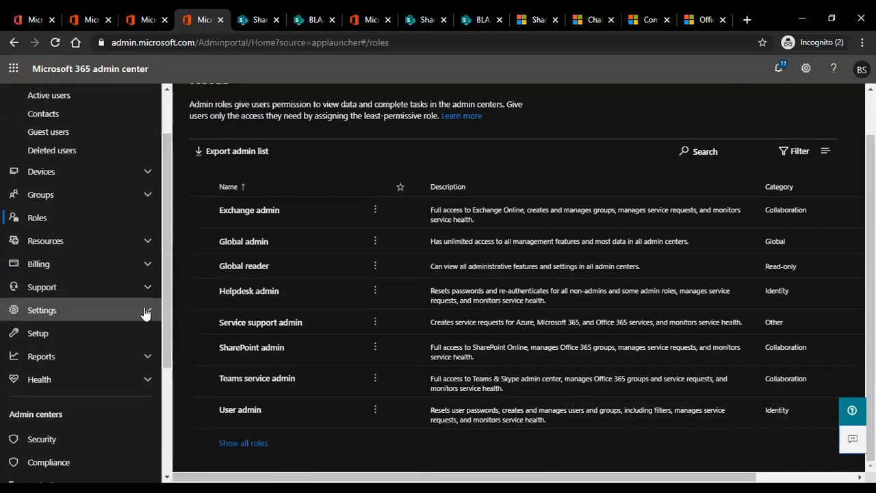
pyautogui.click(144, 310)
pyautogui.click(145, 311)
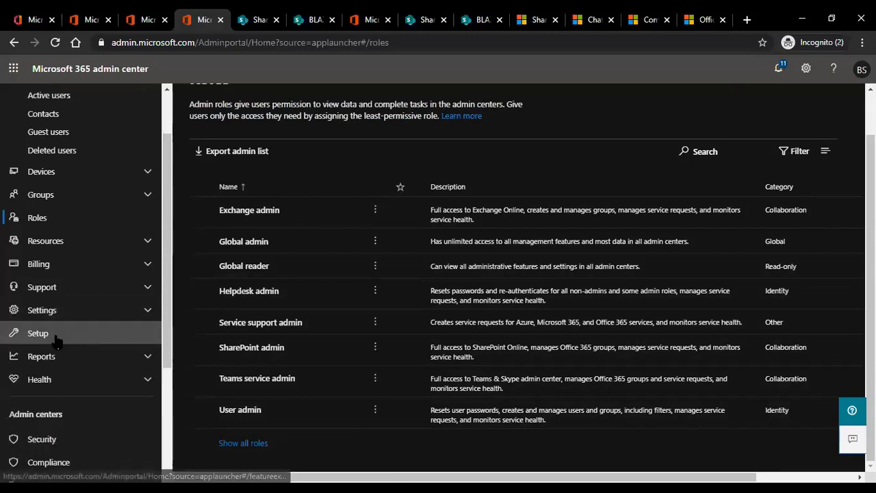
# Scroll through the Setup page, then return to the SharePoint admin center's BLAZE PROJECTS site details.
pyautogui.click(59, 334)
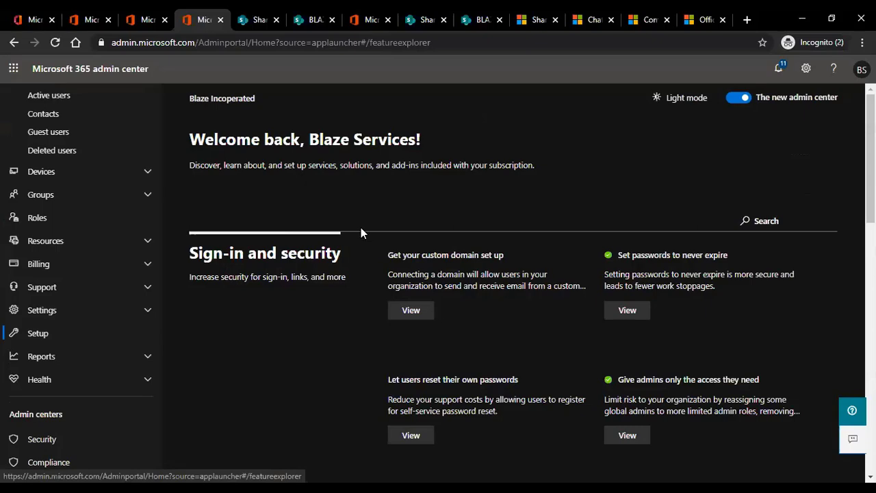
pyautogui.scroll(-5, 362, 228)
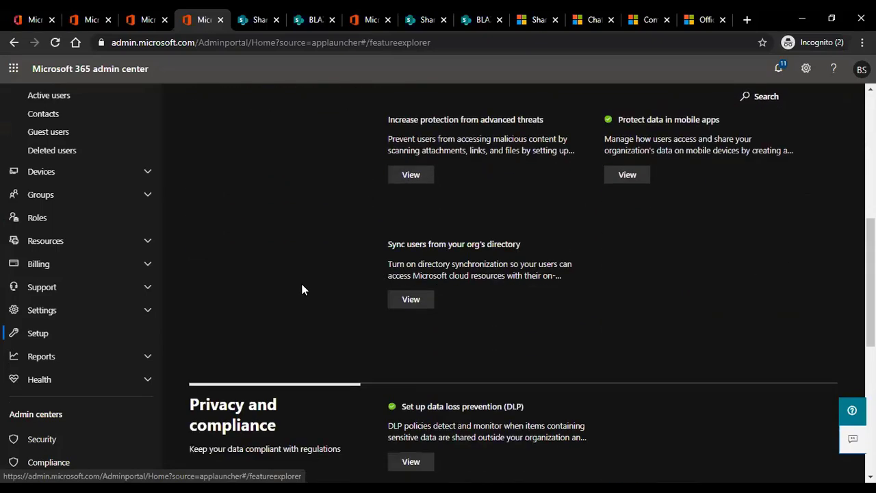
pyautogui.scroll(-3, 54, 372)
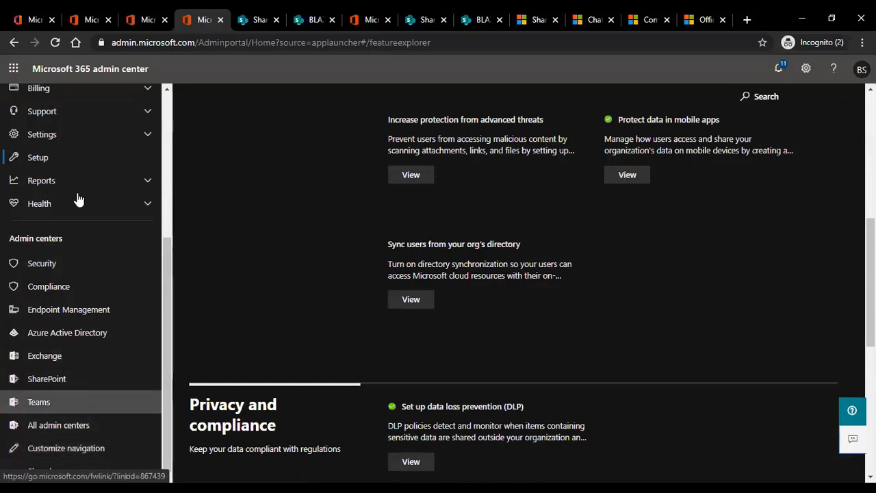
pyautogui.scroll(5, 98, 121)
pyautogui.click(254, 20)
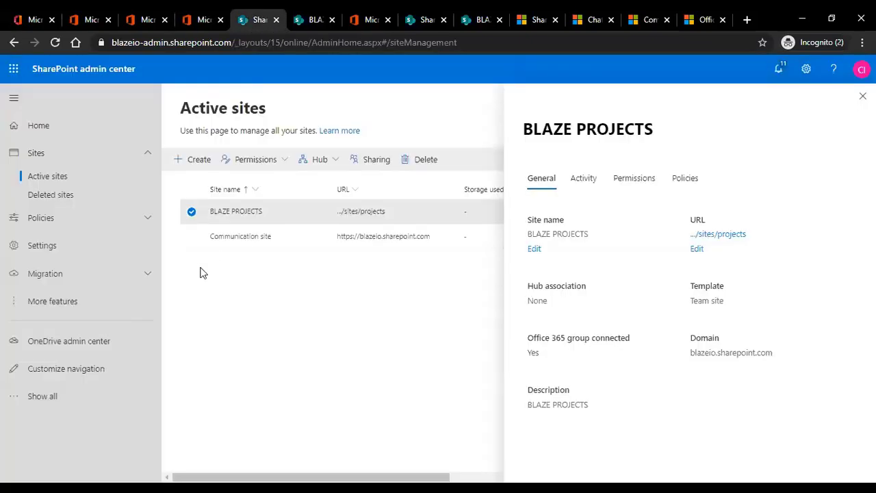
# Close the BLAZE PROJECTS site details and open OneDrive admin center, signed in as the admin account.
pyautogui.click(143, 159)
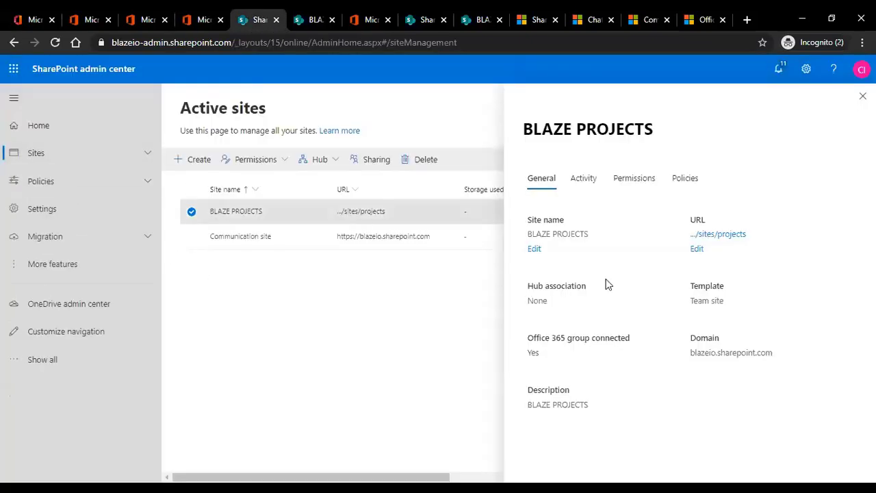
pyautogui.click(863, 95)
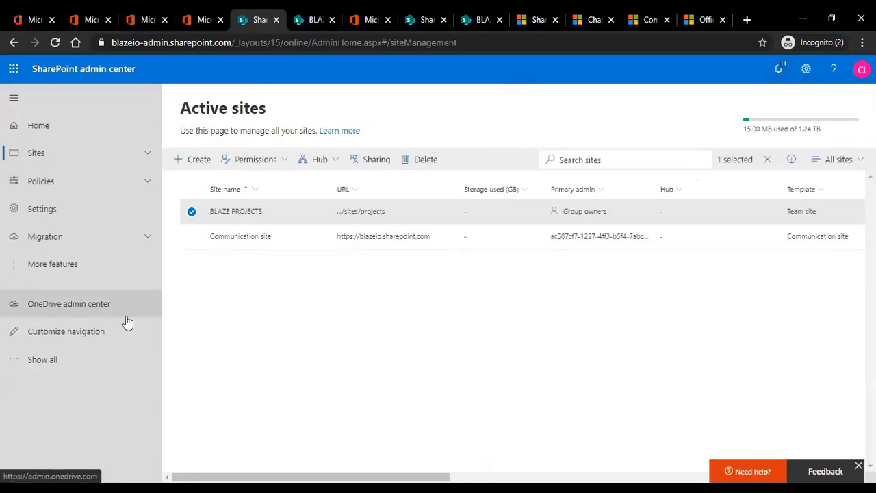
pyautogui.click(63, 304)
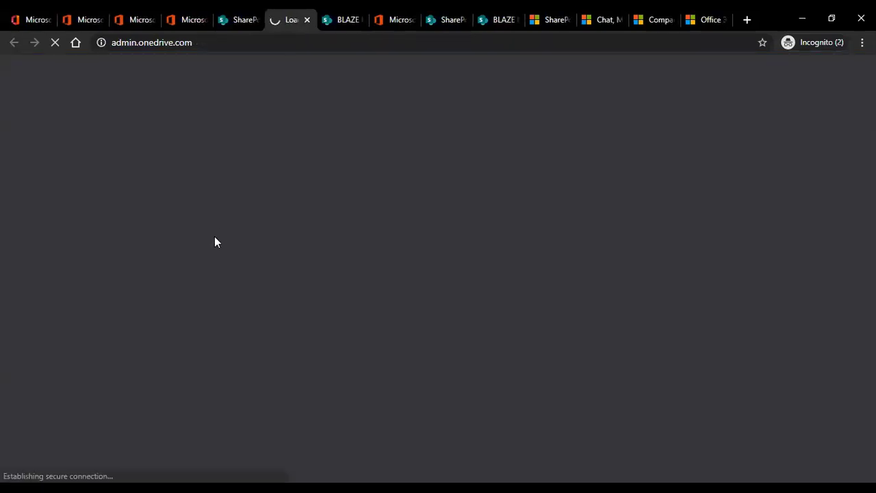
pyautogui.hotkey('ctrl', 'shift', 'Tab')
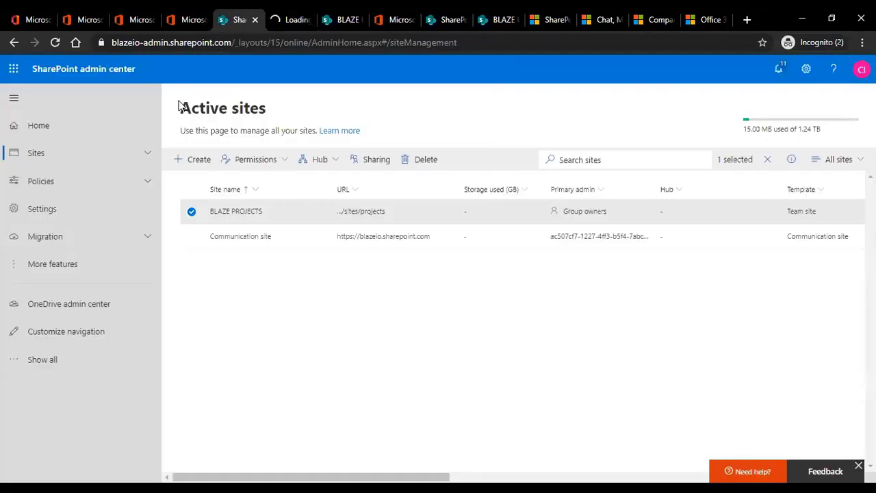
pyautogui.click(41, 360)
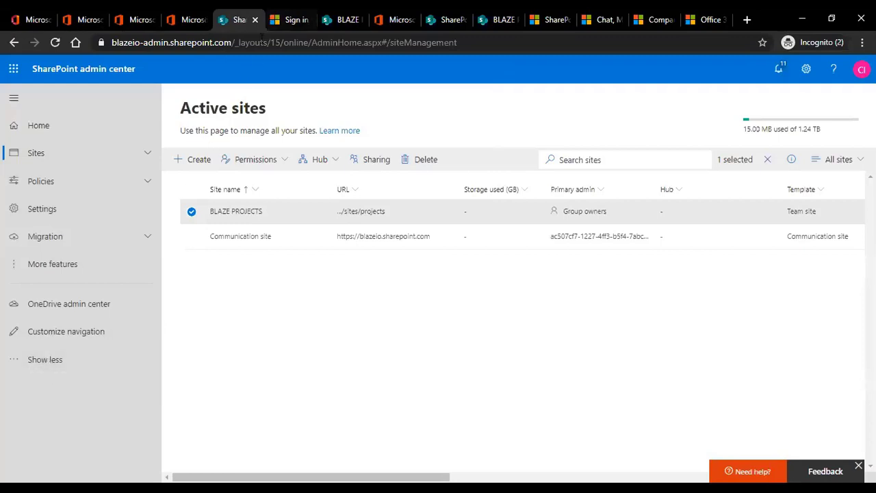
pyautogui.hotkey('ctrl', 'Tab')
pyautogui.click(409, 281)
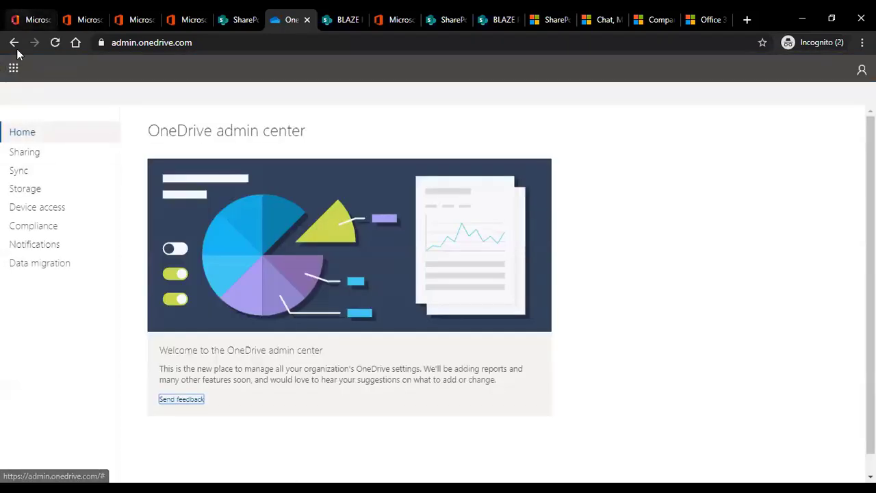
# Check OneDrive's 1024 GB default storage and 30-day retention, then go back to SharePoint admin center.
pyautogui.click(31, 190)
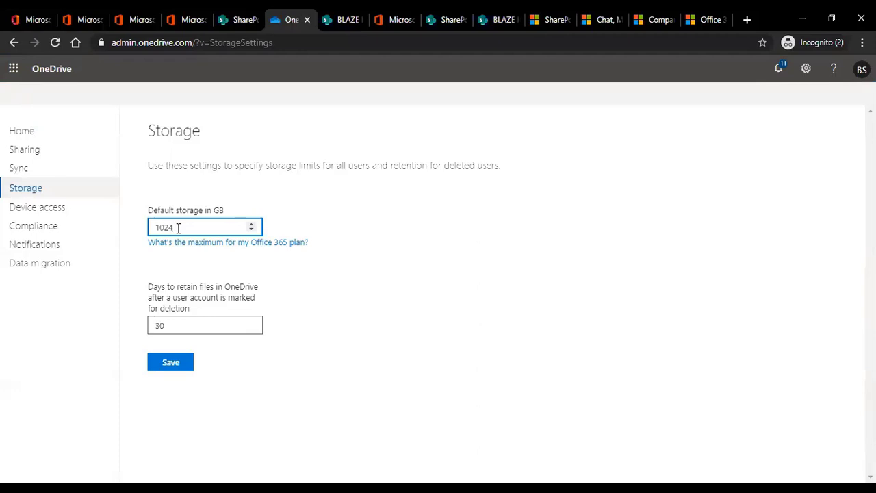
pyautogui.click(214, 27)
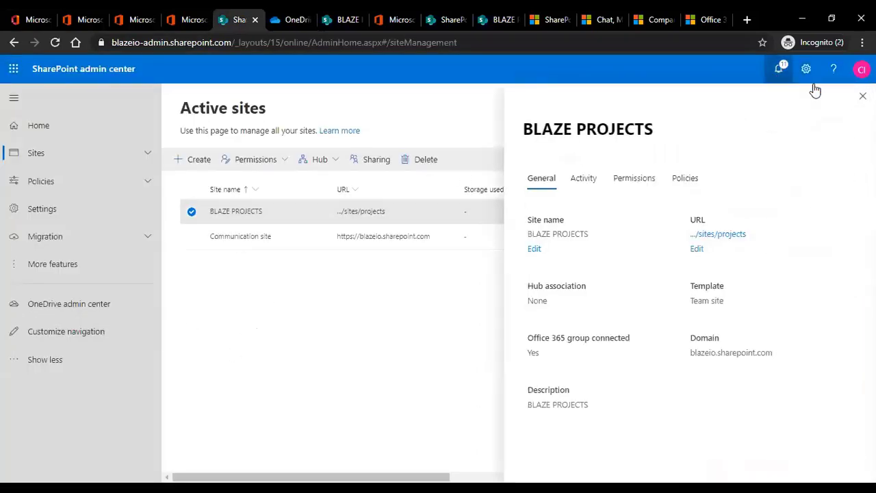
# Close the BLAZE PROJECTS details pane and clear the site's selection in Active sites.
pyautogui.click(862, 96)
pyautogui.click(189, 211)
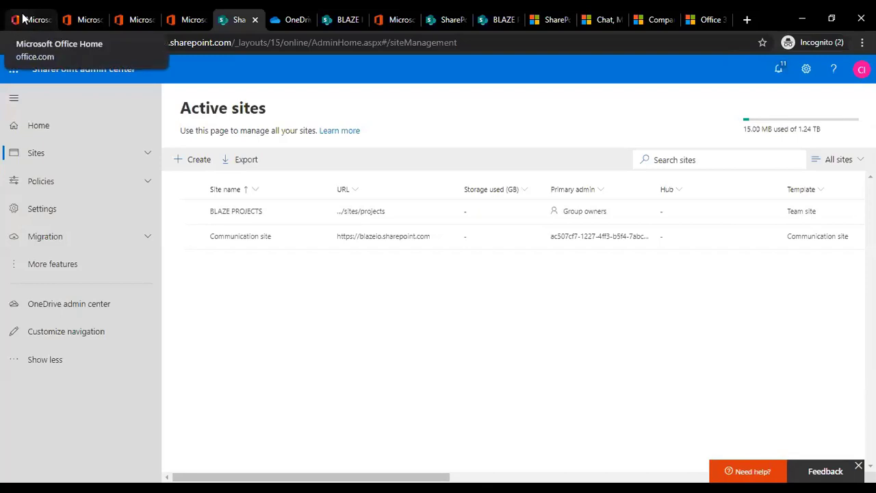
# In Microsoft 365 admin center, browse Contacts and Guest users, then open the Groups list.
pyautogui.click(139, 22)
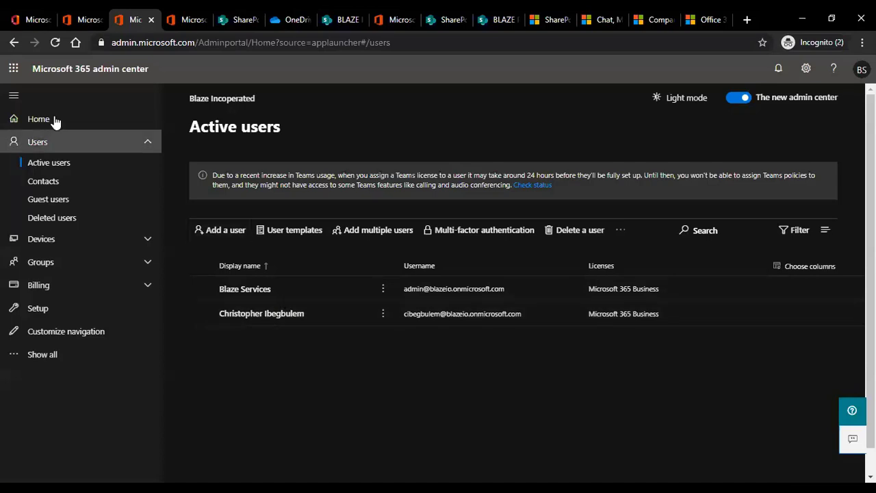
pyautogui.click(62, 182)
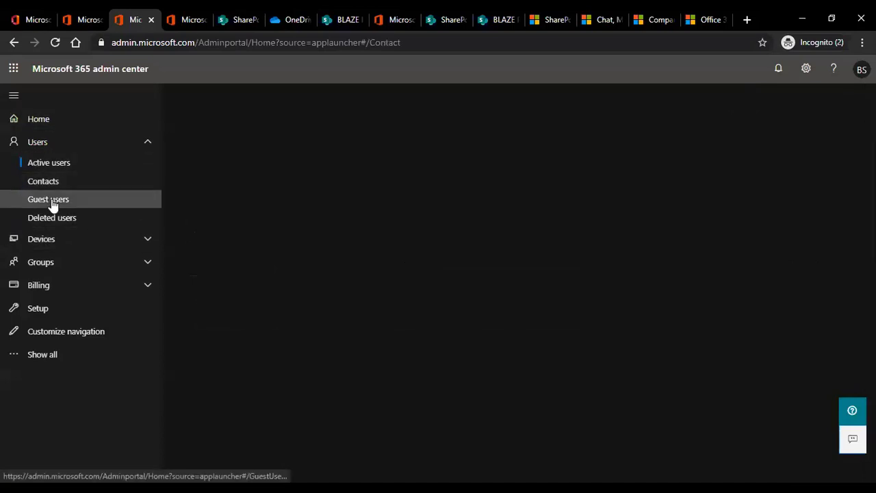
pyautogui.click(52, 204)
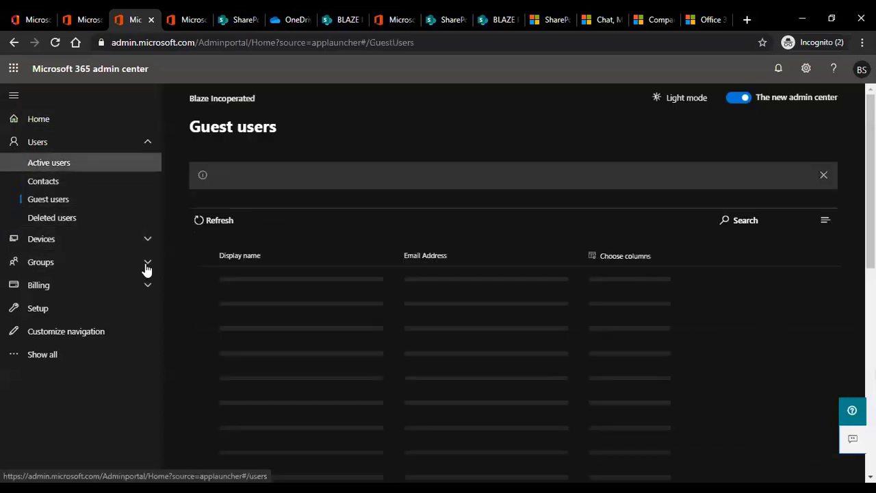
pyautogui.click(146, 266)
pyautogui.click(63, 282)
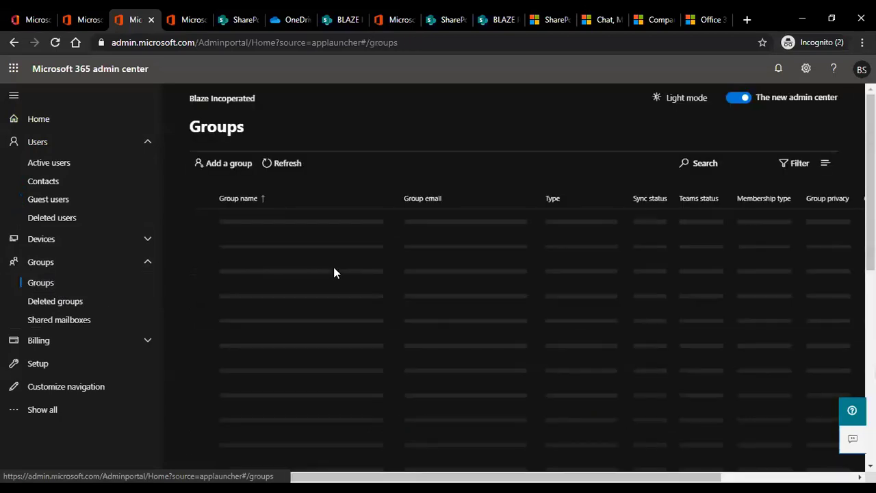
# Check the BLAZE PROJECTS group's owner, member and Teams settings, then switch to Teams.
pyautogui.click(276, 290)
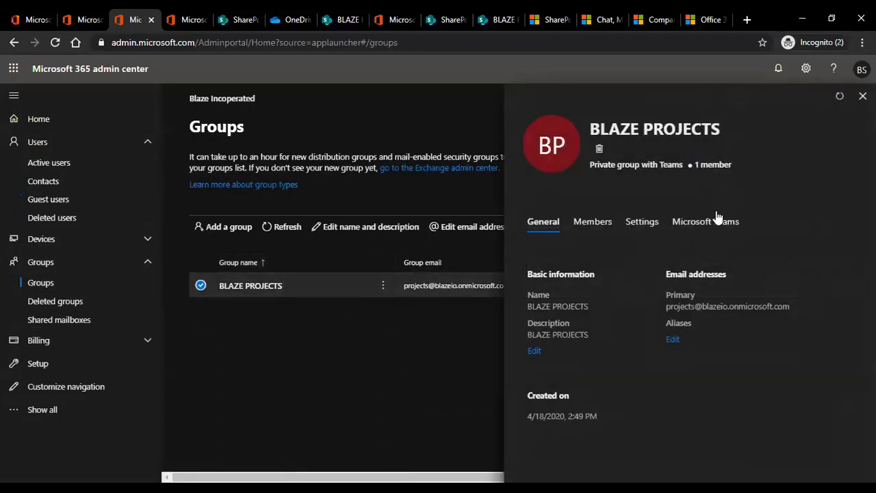
pyautogui.click(592, 223)
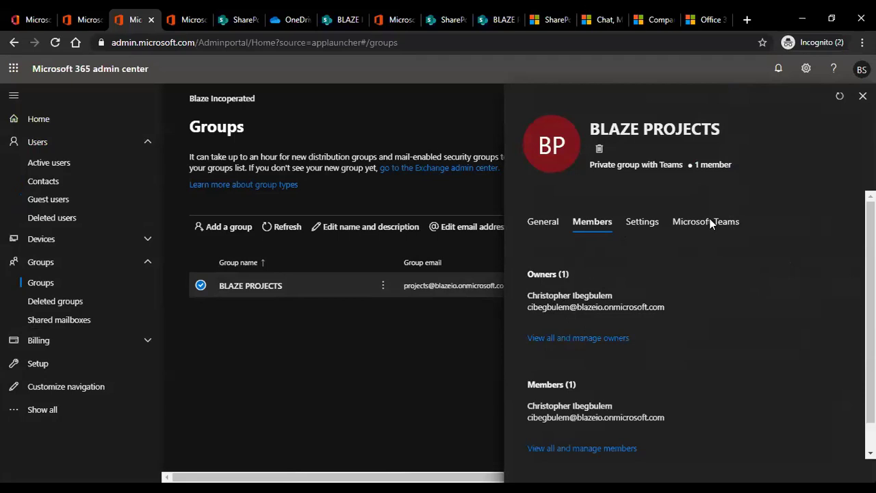
pyautogui.click(709, 222)
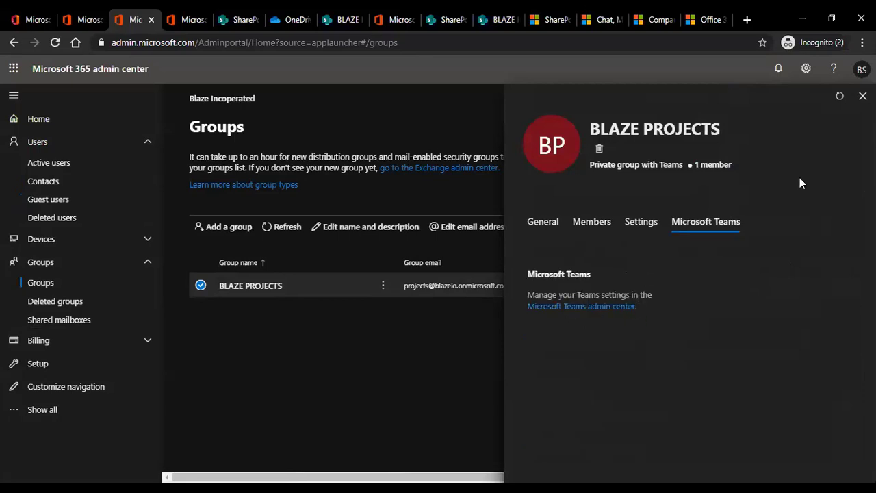
pyautogui.click(862, 96)
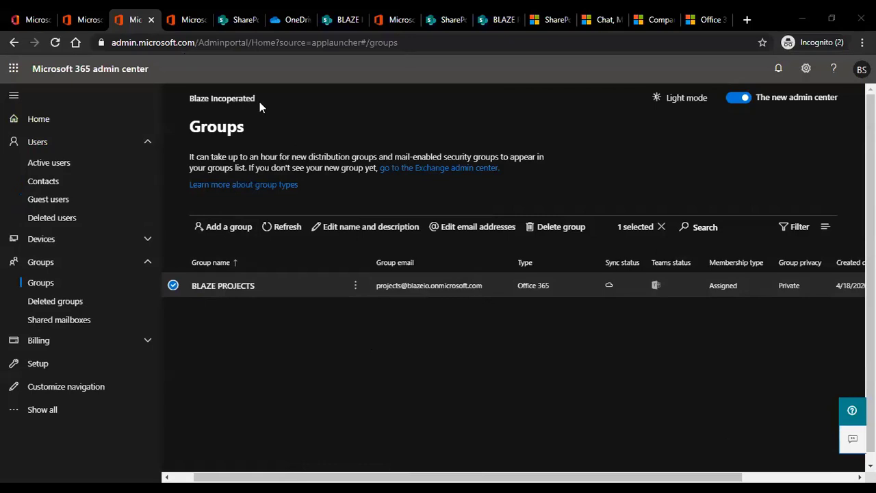
pyautogui.hotkey('alt', 'Tab')
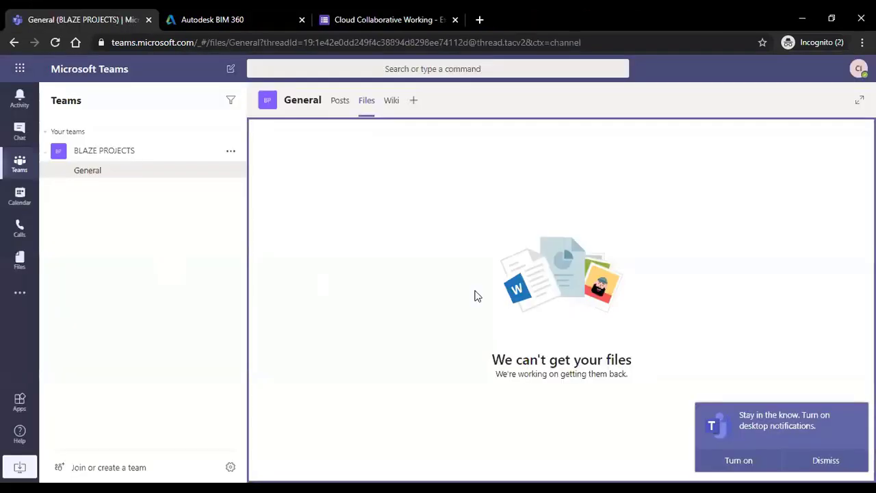
# Dismiss the notifications prompt and show the BLAZE PROJECTS General channel's empty Files tab.
pyautogui.click(824, 460)
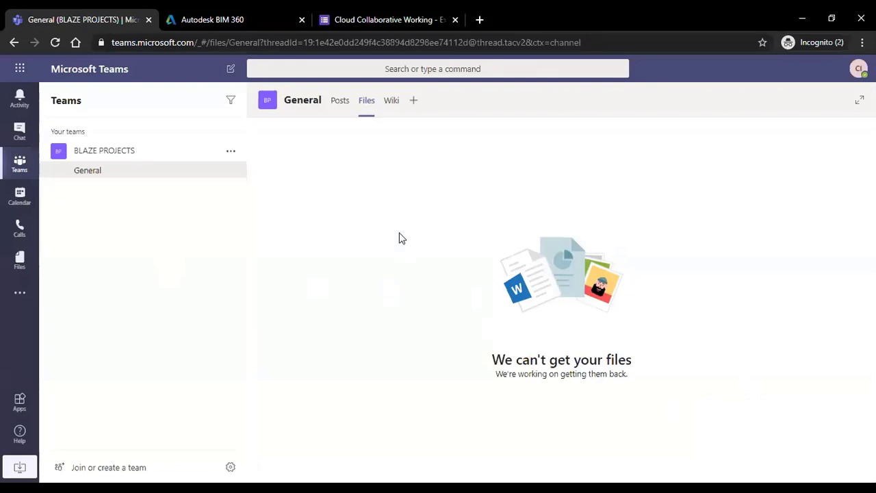
pyautogui.click(87, 175)
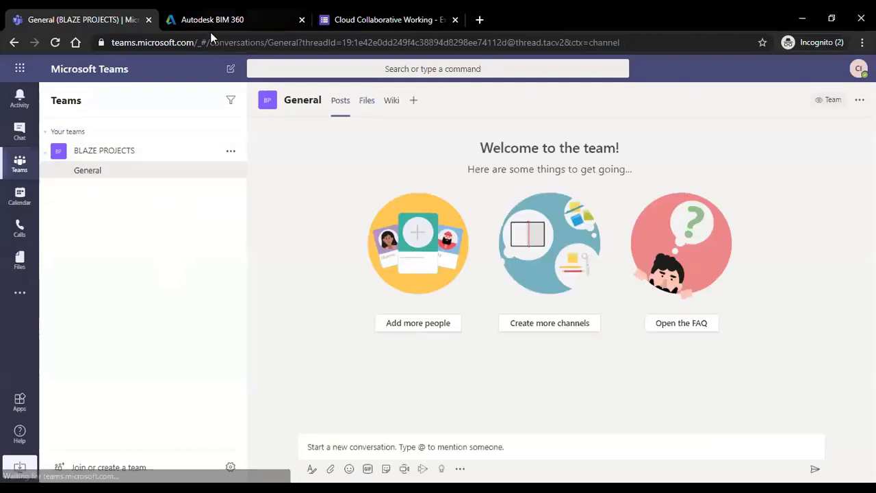
pyautogui.click(366, 101)
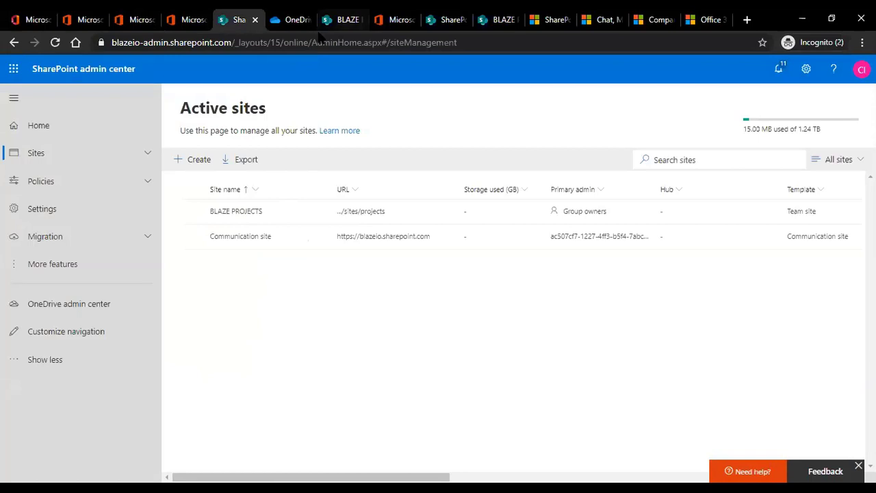
# Cycle through the admin browser tabs, ending on the BLAZE PROJECTS Documents library with its General folder.
pyautogui.click(551, 19)
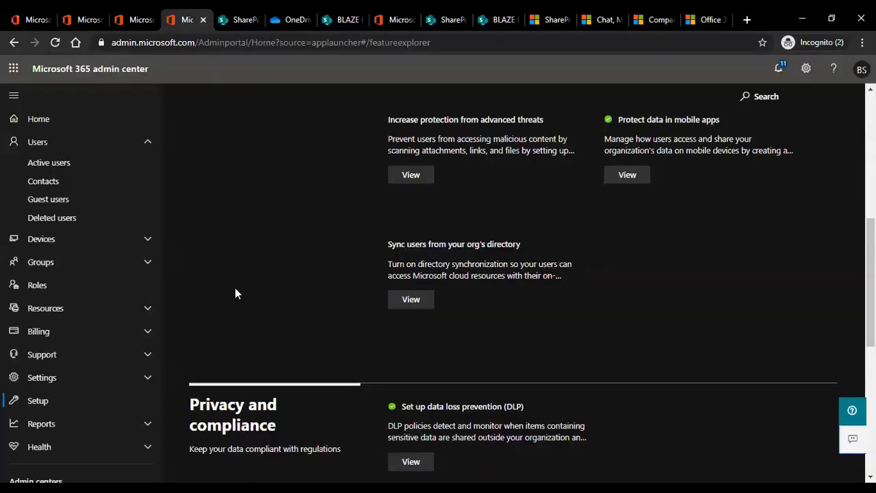
pyautogui.scroll(5, 243, 293)
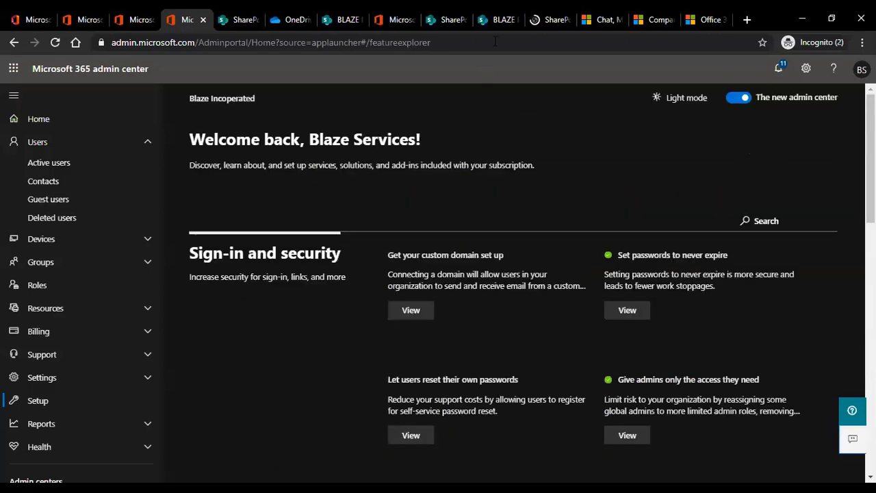
pyautogui.click(456, 30)
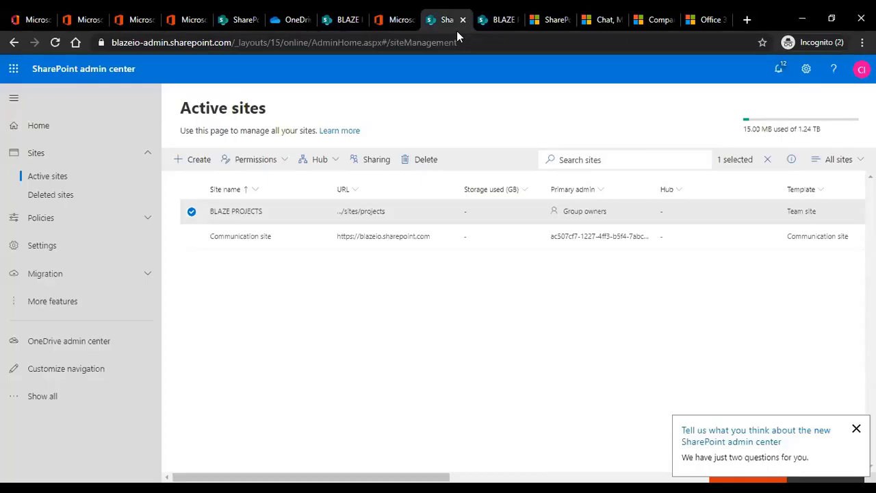
pyautogui.click(177, 20)
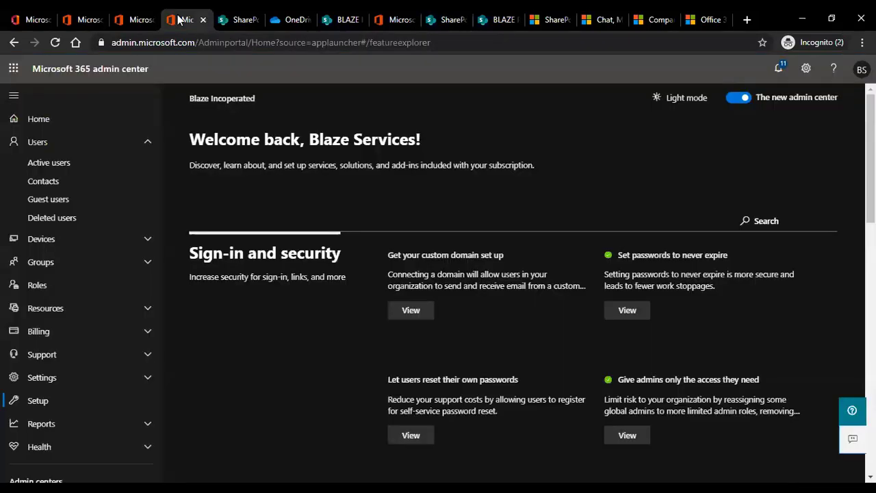
pyautogui.click(294, 21)
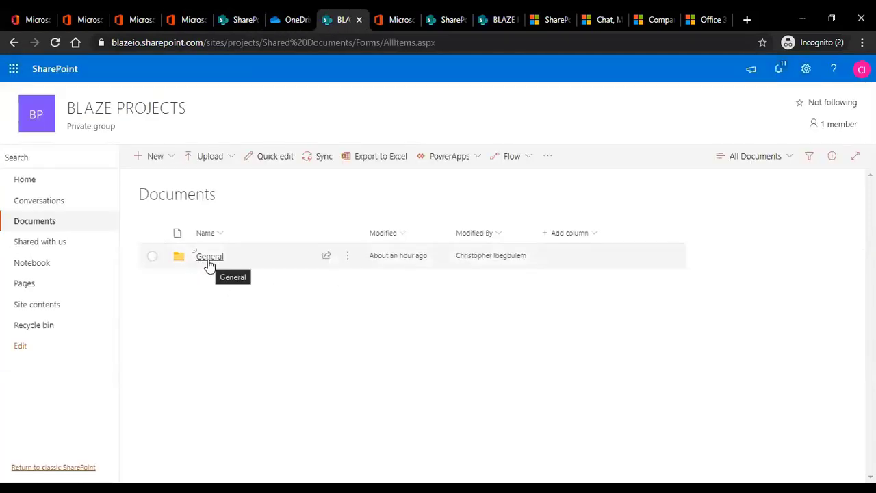
# Copy the BLAZE PROJECTS Documents library address and load it in a new tab of the Teams browser.
pyautogui.click(464, 46)
pyautogui.hotkey('ctrl', 'c')
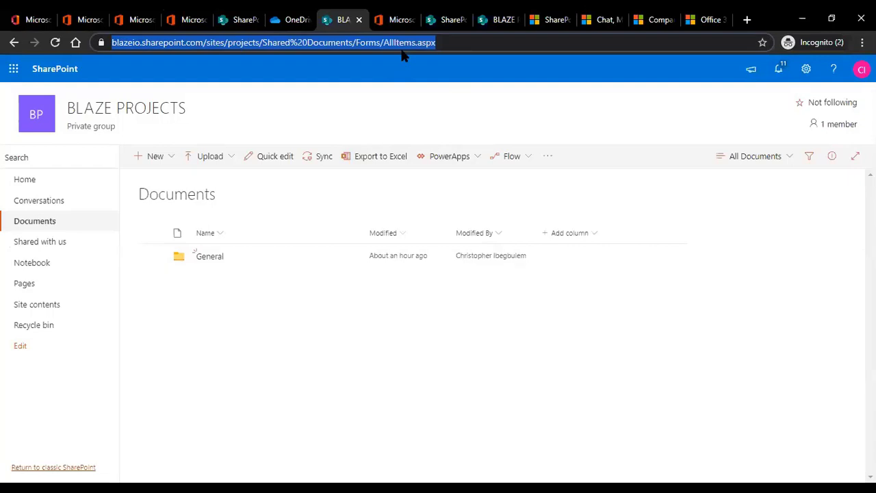
pyautogui.hotkey('alt', 'Tab')
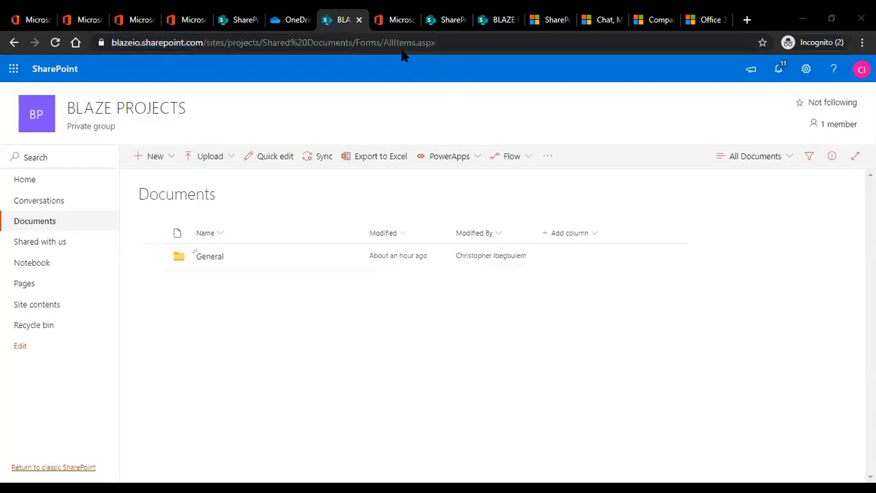
pyautogui.hotkey('alt', 'Tab')
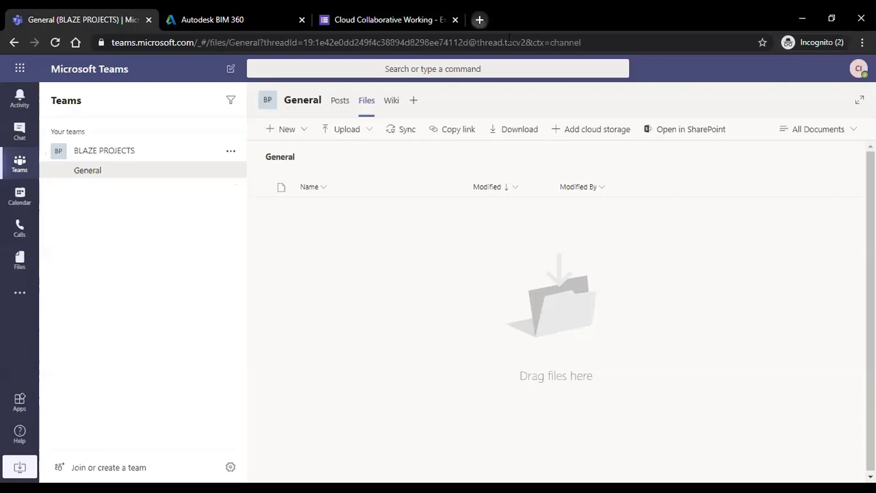
pyautogui.hotkey('ctrl', 't')
pyautogui.hotkey('ctrl', 'v')
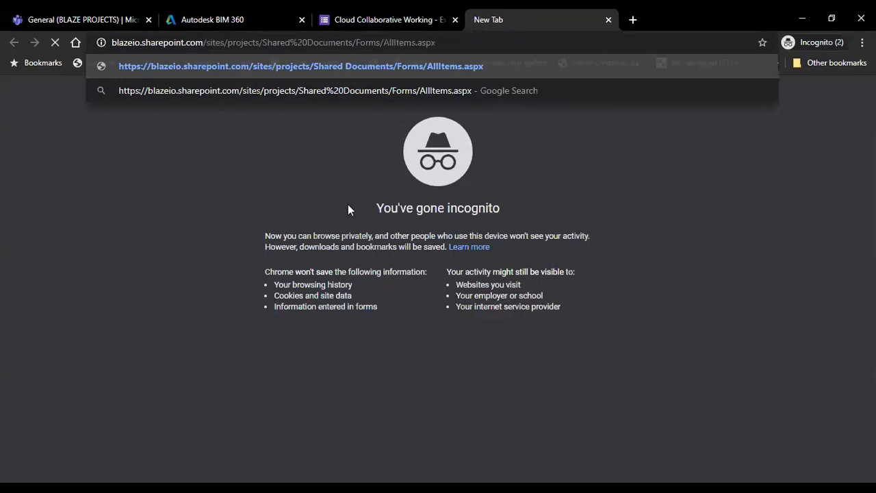
pyautogui.press('Return')
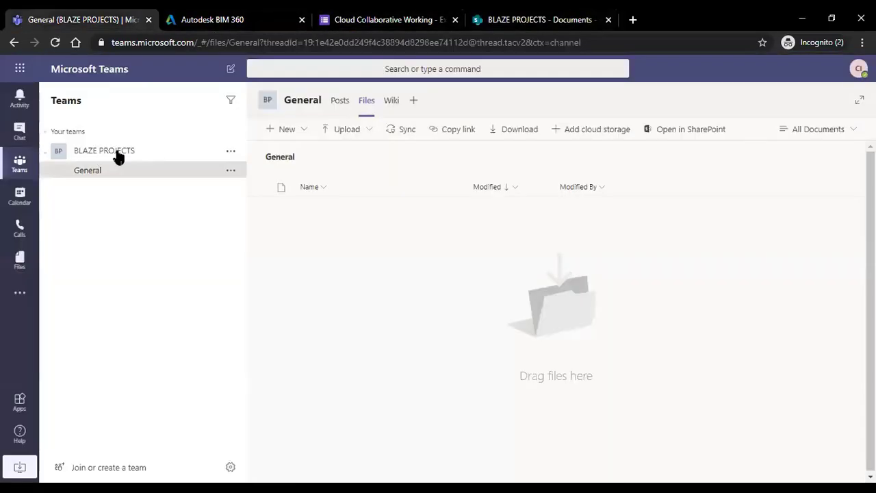
# Start a new BLAZE PROJECTS channel named 20001-TEST-PROJECT with Private privacy.
pyautogui.click(230, 151)
pyautogui.click(257, 221)
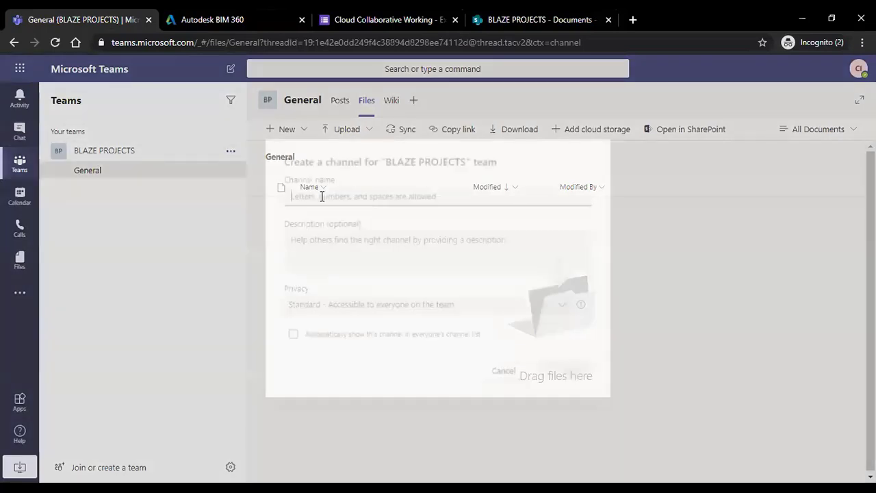
pyautogui.write('2000')
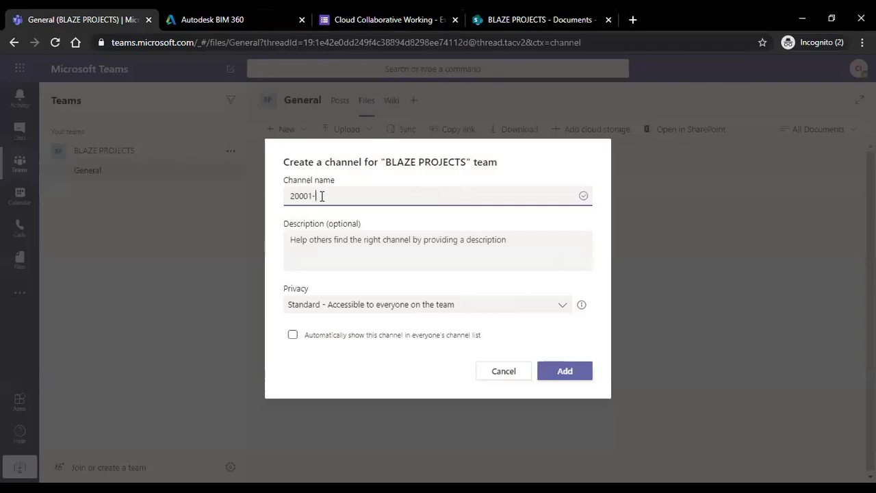
pyautogui.write('1-TEST-PROJECT')
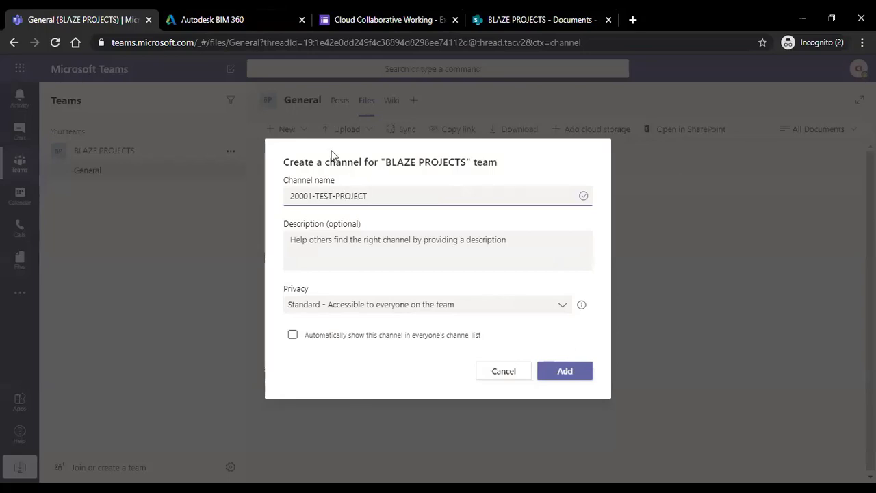
pyautogui.click(327, 308)
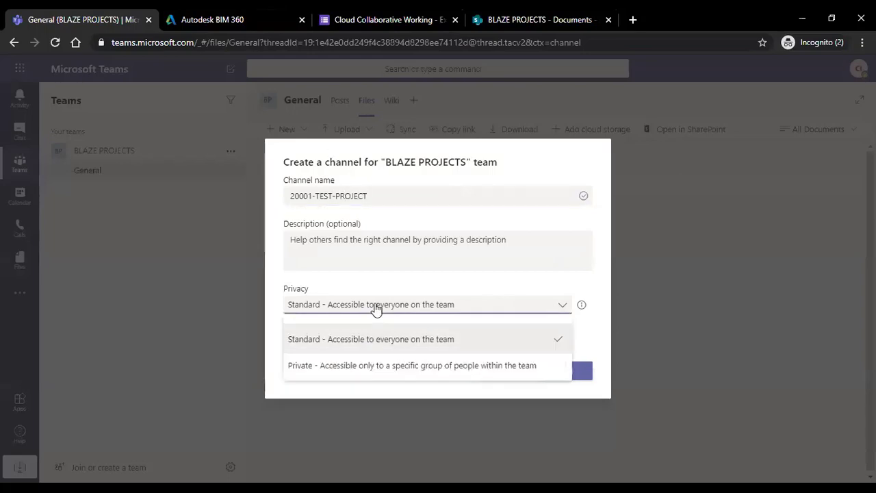
pyautogui.click(379, 366)
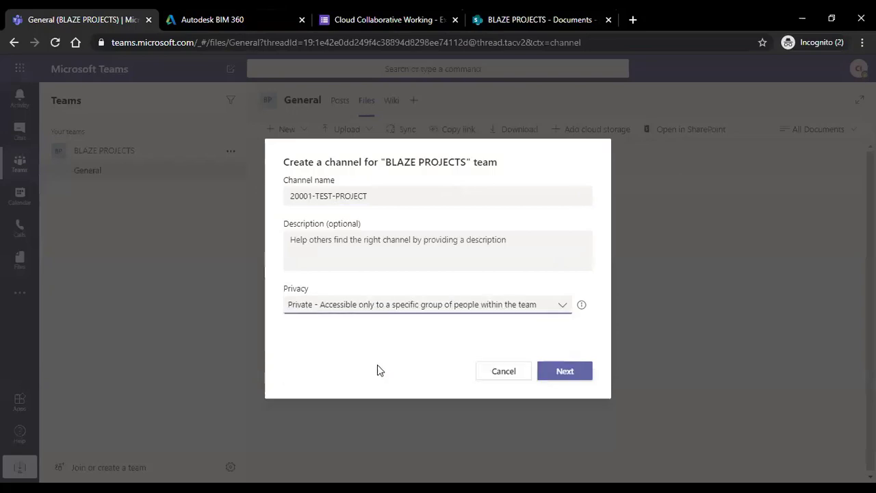
# Add the description 'This is a test project channe' and create the channel, skipping members.
pyautogui.click(534, 241)
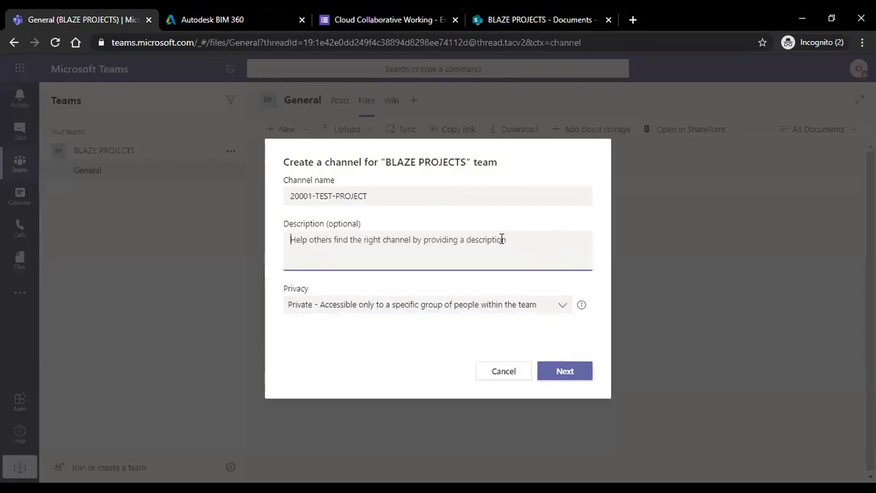
pyautogui.write('t')
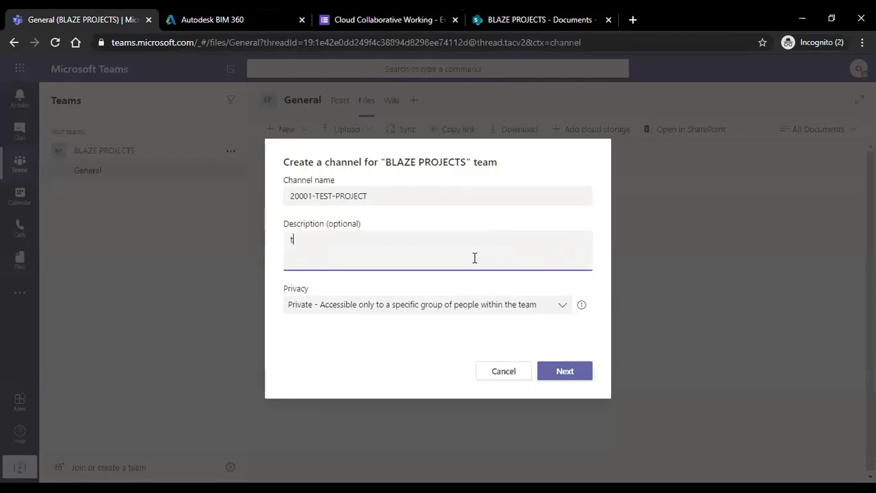
pyautogui.press('BackSpace')
pyautogui.write('This is a test proje')
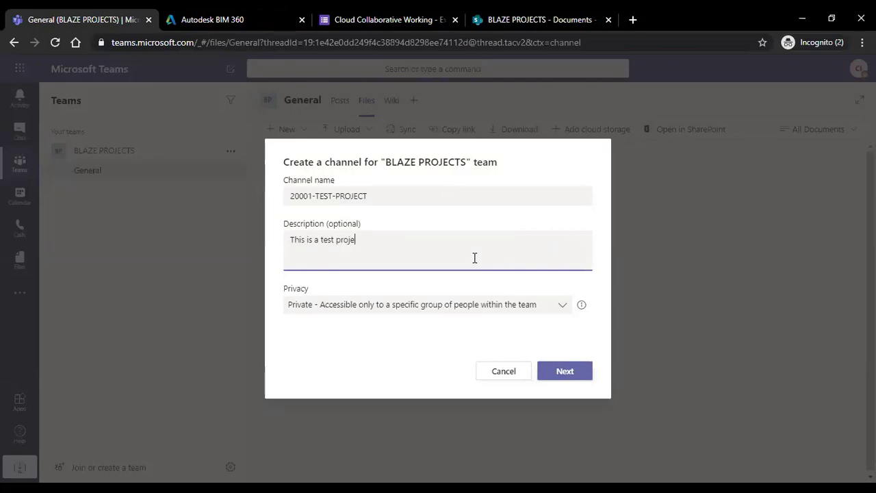
pyautogui.write('ct channel')
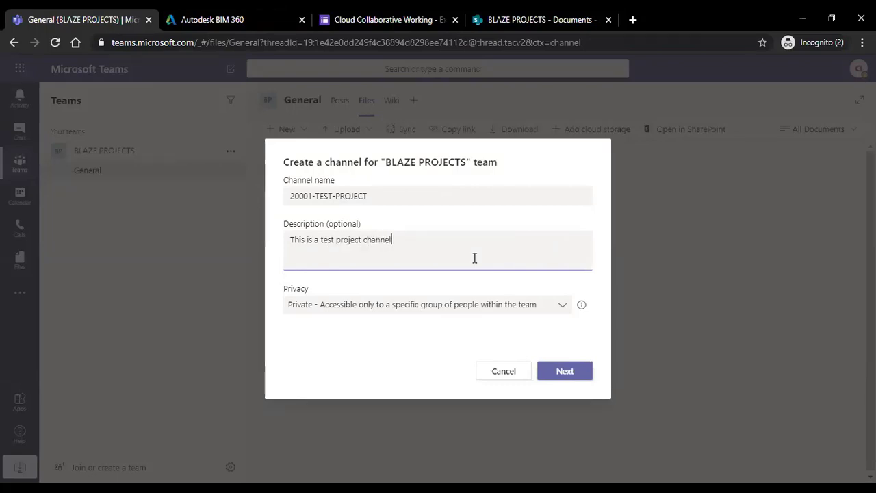
pyautogui.click(566, 369)
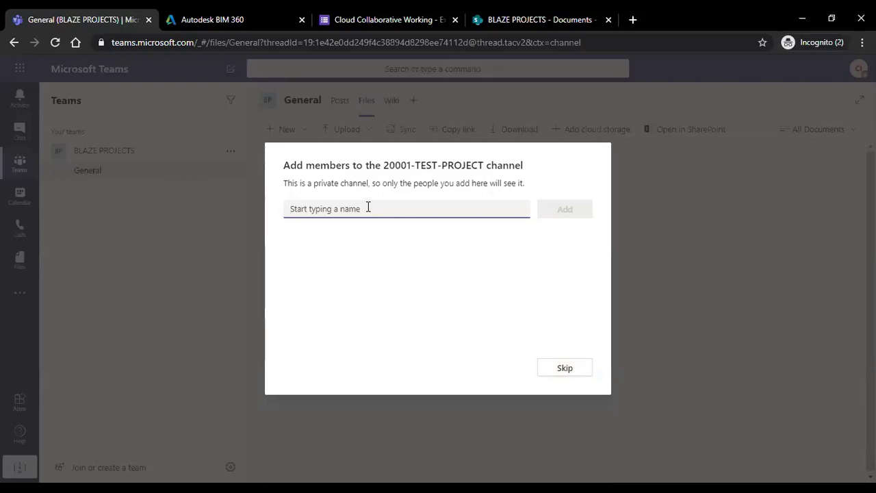
pyautogui.click(551, 368)
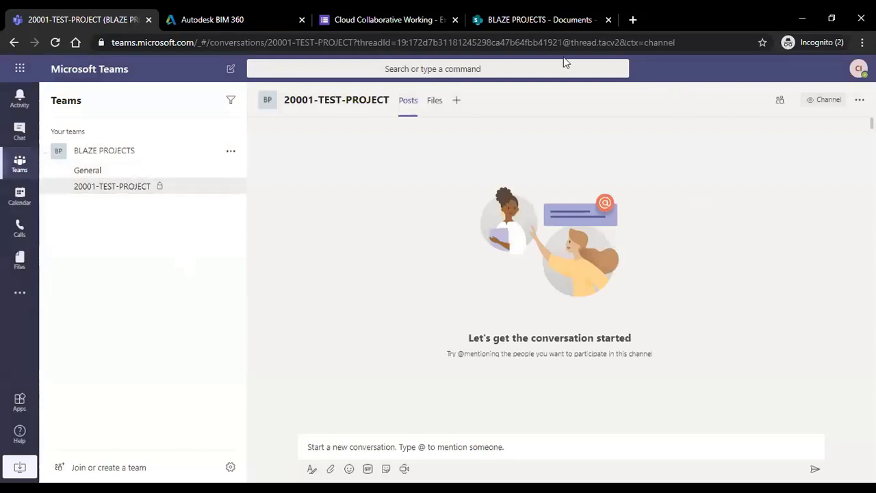
# Glance at the SharePoint documents, then show the 20001-TEST-PROJECT channel's Files tab in Teams.
pyautogui.click(540, 19)
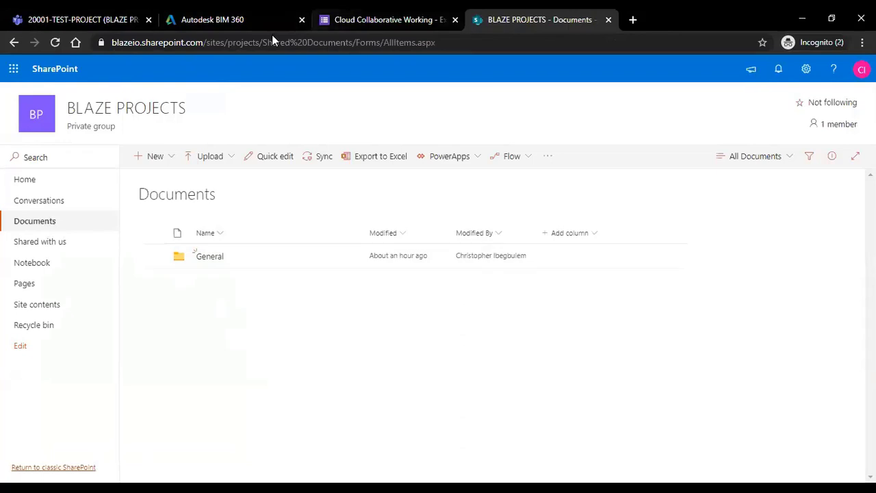
pyautogui.click(99, 18)
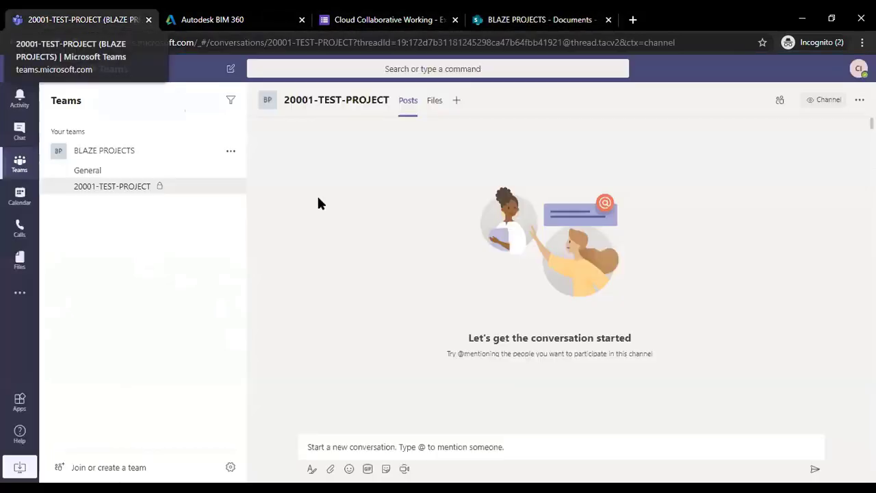
pyautogui.click(436, 104)
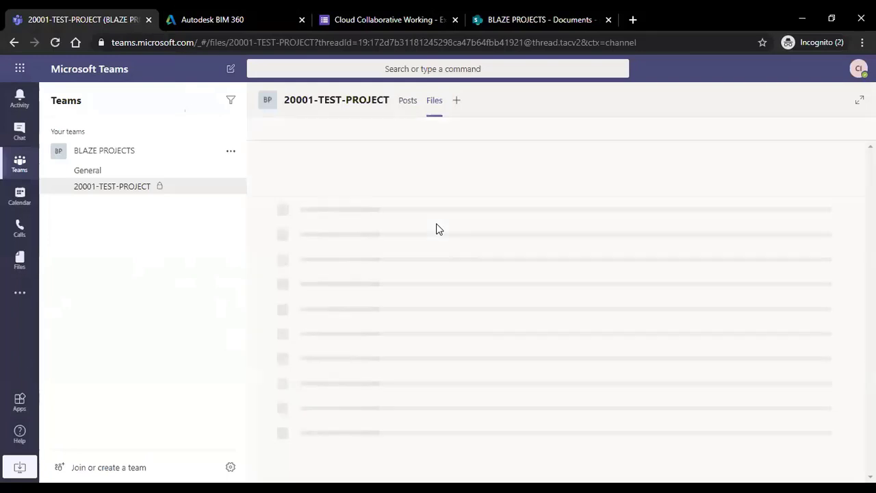
# Reload the BLAZE PROJECTS library, confirm General is its only folder, and return to Teams.
pyautogui.click(584, 28)
pyautogui.click(56, 44)
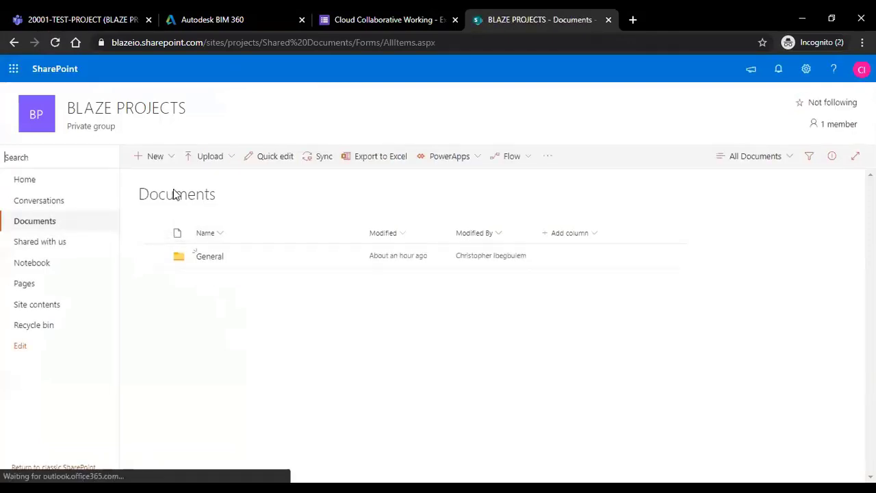
pyautogui.click(52, 228)
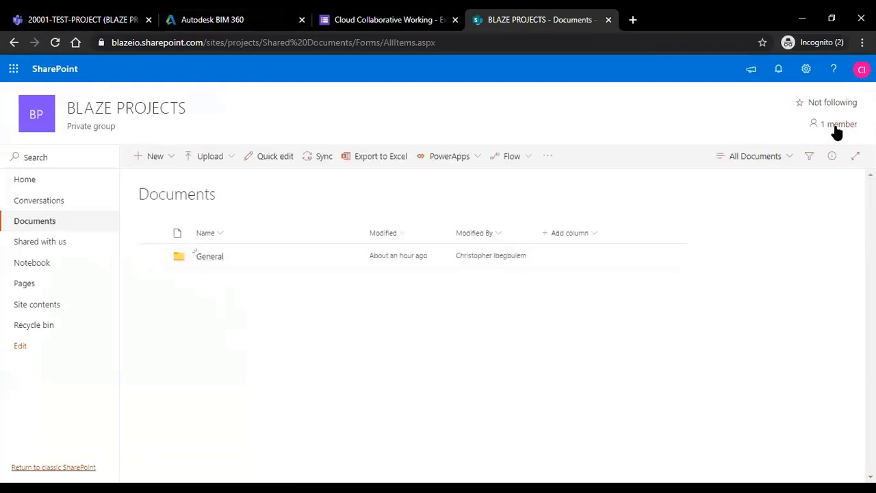
pyautogui.click(208, 256)
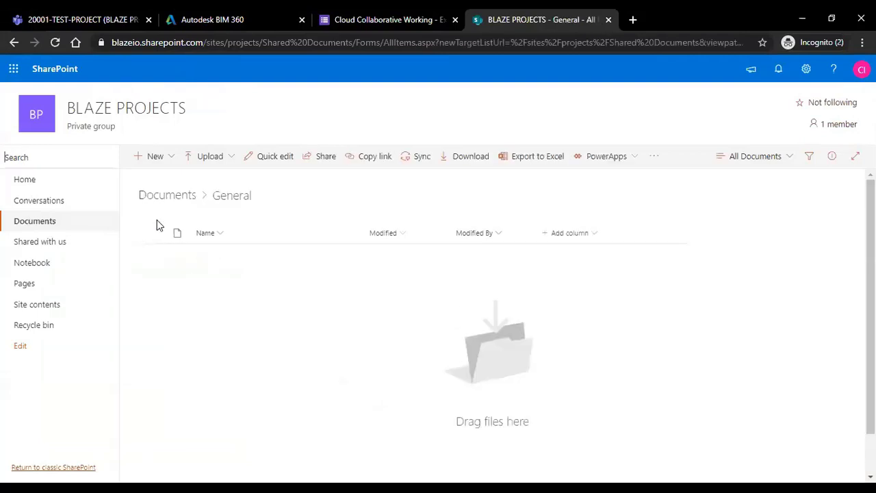
pyautogui.click(165, 196)
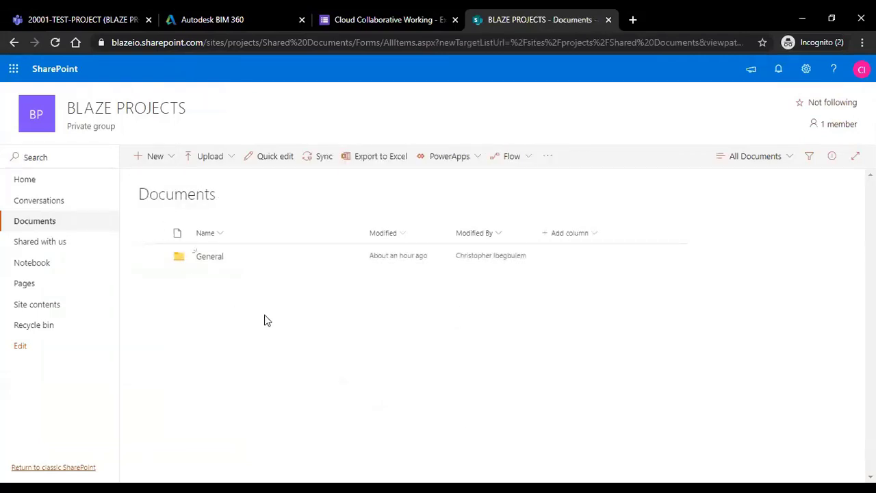
pyautogui.click(96, 19)
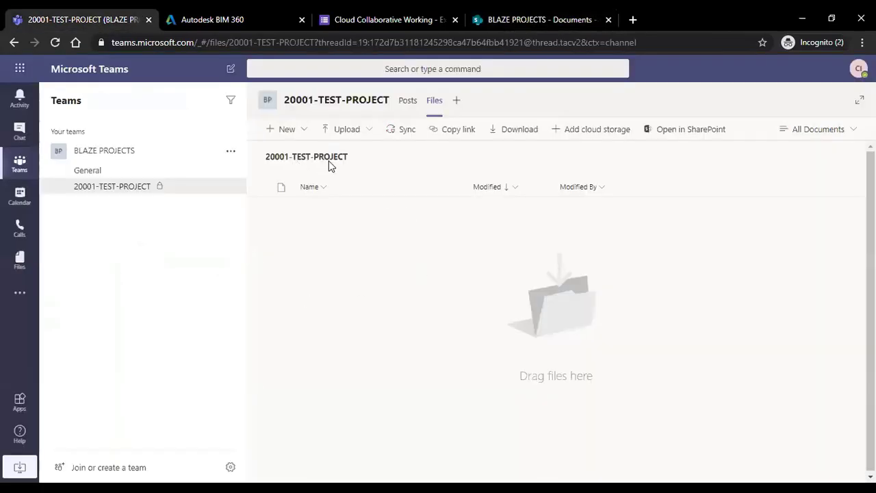
# Open the channel's files in SharePoint, view its Documents library with the 20001-TEST-PROJECT folder, and return to Teams.
pyautogui.click(684, 131)
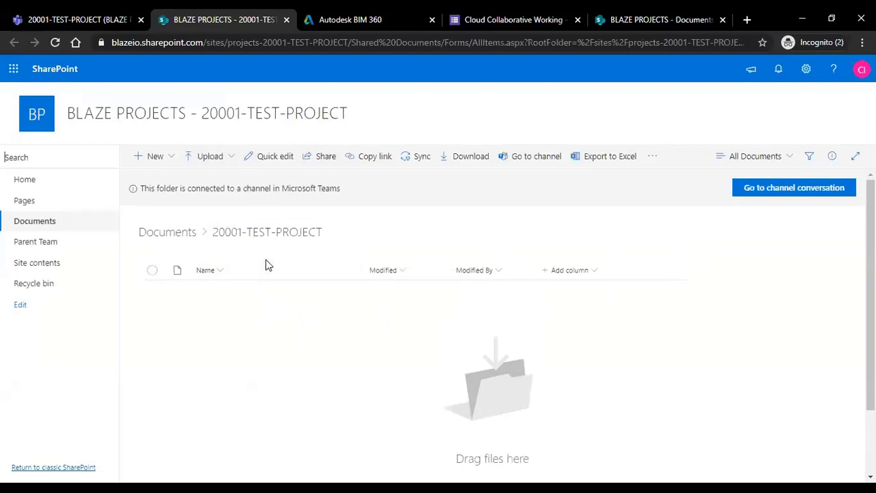
pyautogui.click(168, 232)
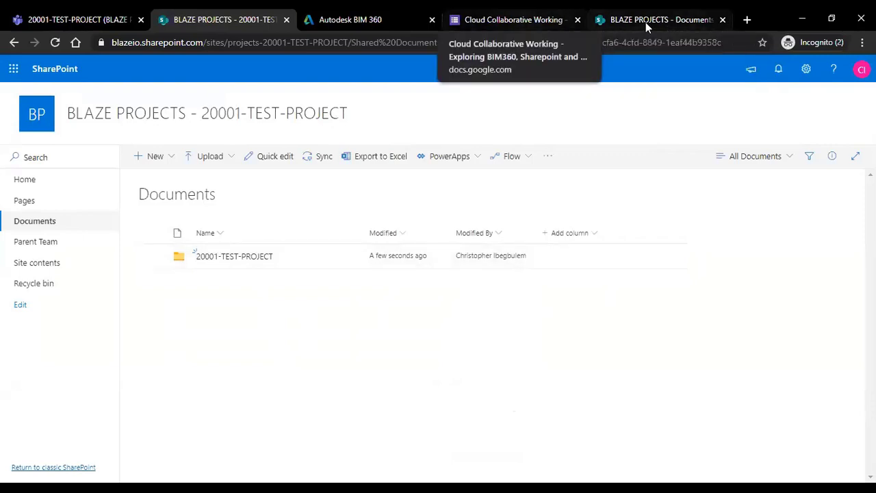
pyautogui.hotkey('ctrl', '1')
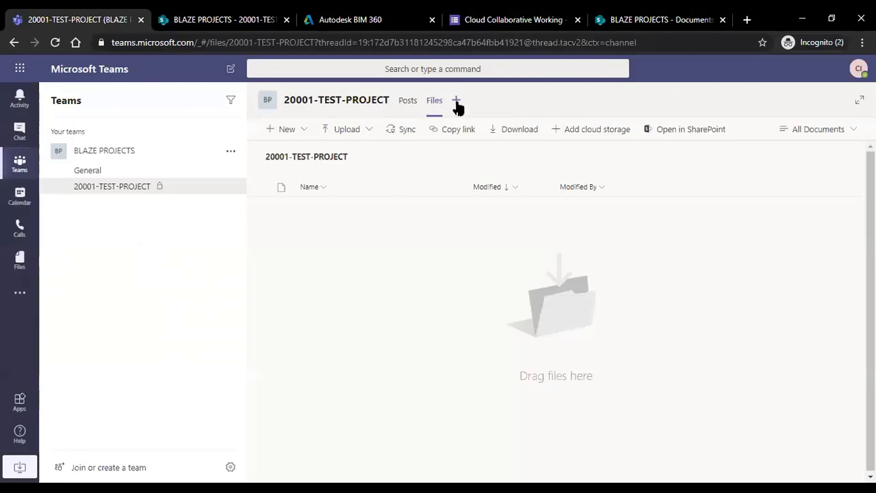
# Open the add-tab picker on 20001-TEST-PROJECT and close it without adding a tab.
pyautogui.click(456, 102)
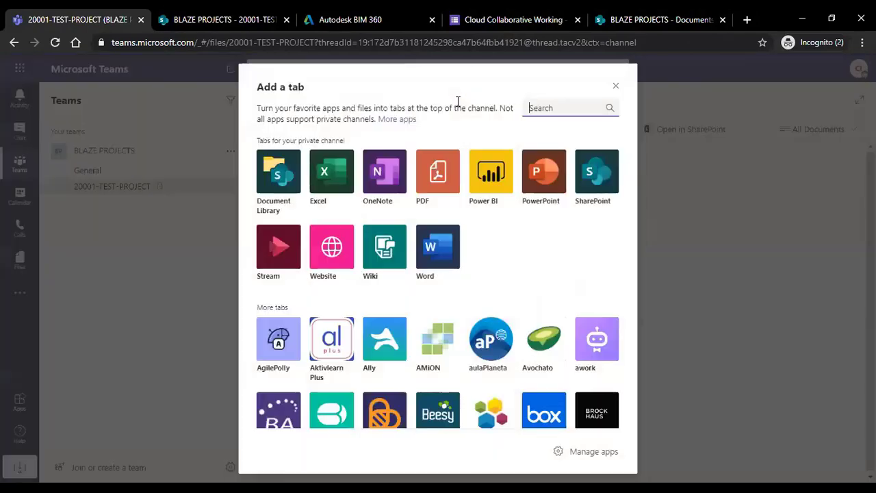
pyautogui.scroll(-3, 592, 264)
pyautogui.scroll(3, 589, 244)
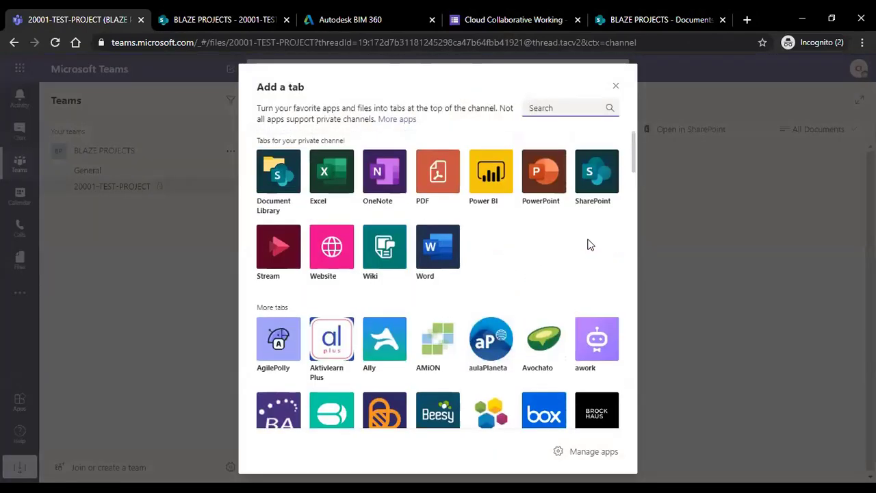
pyautogui.click(616, 86)
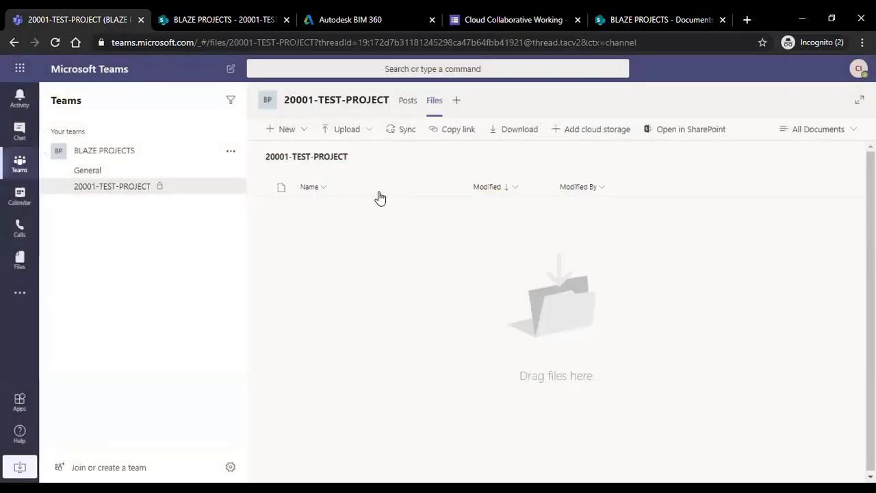
# On the channel's Posts page, start and discard a test message, then bring up the channel's options.
pyautogui.click(411, 103)
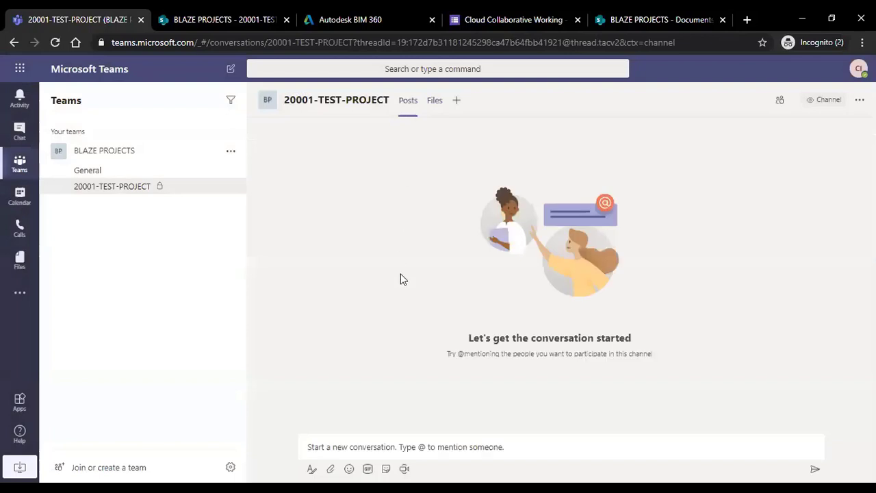
pyautogui.click(418, 450)
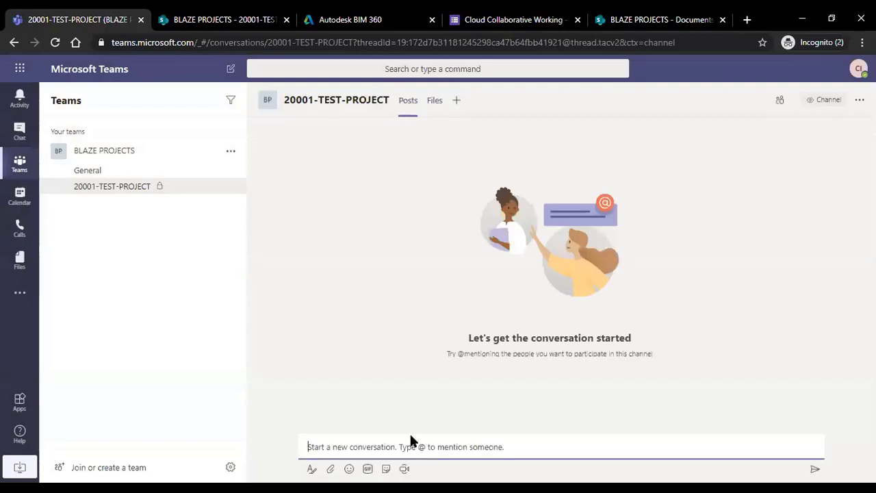
pyautogui.write('vjhg')
pyautogui.press('BackSpace')
pyautogui.press('BackSpace')
pyautogui.press('BackSpace')
pyautogui.press('BackSpace')
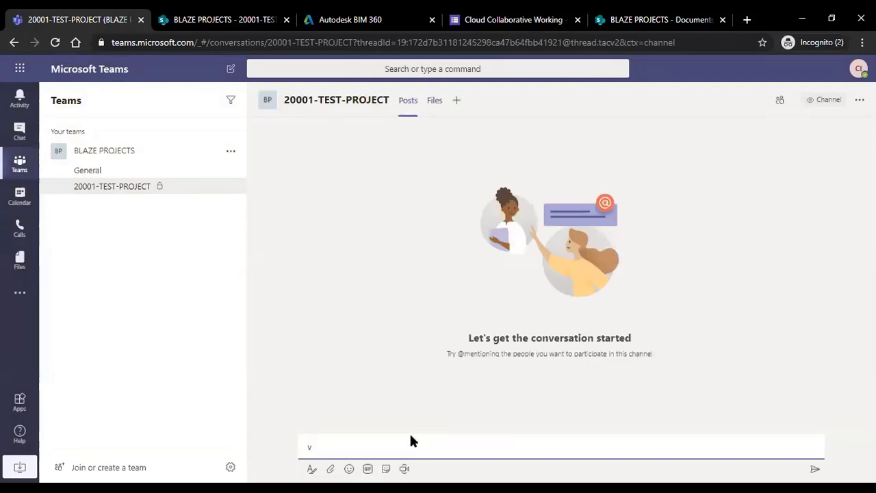
pyautogui.click(389, 282)
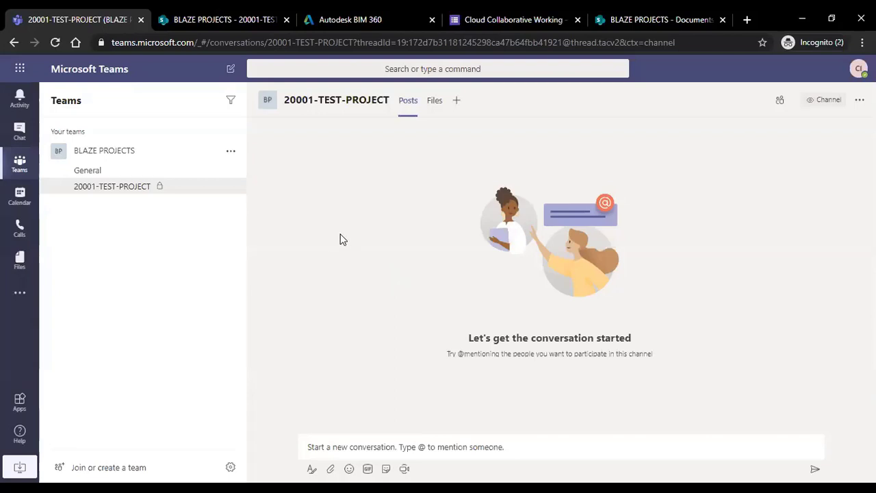
pyautogui.click(420, 448)
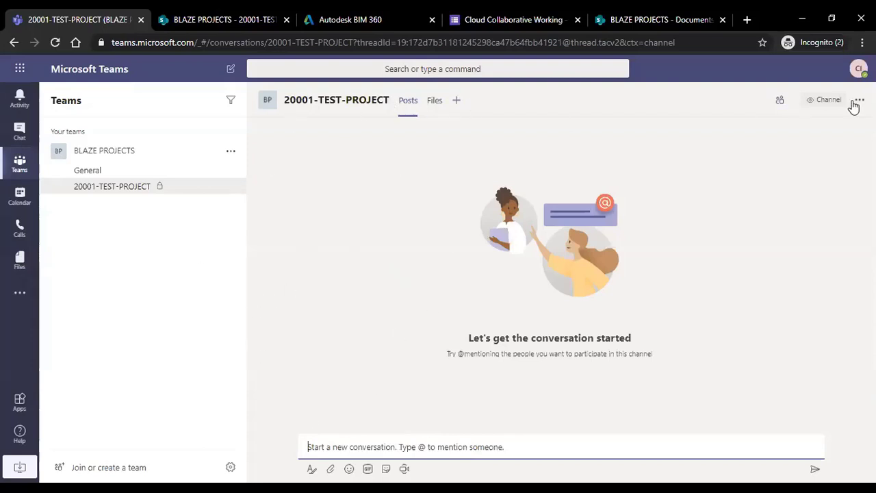
pyautogui.click(230, 187)
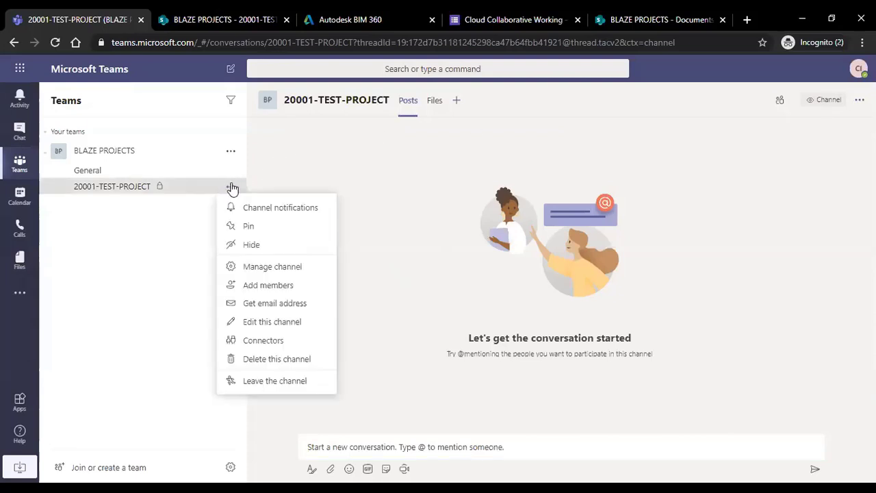
pyautogui.click(277, 268)
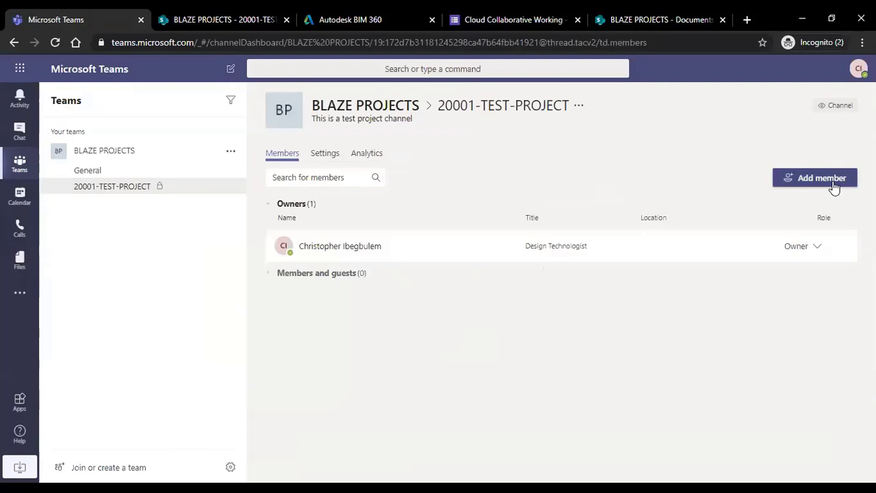
pyautogui.click(334, 156)
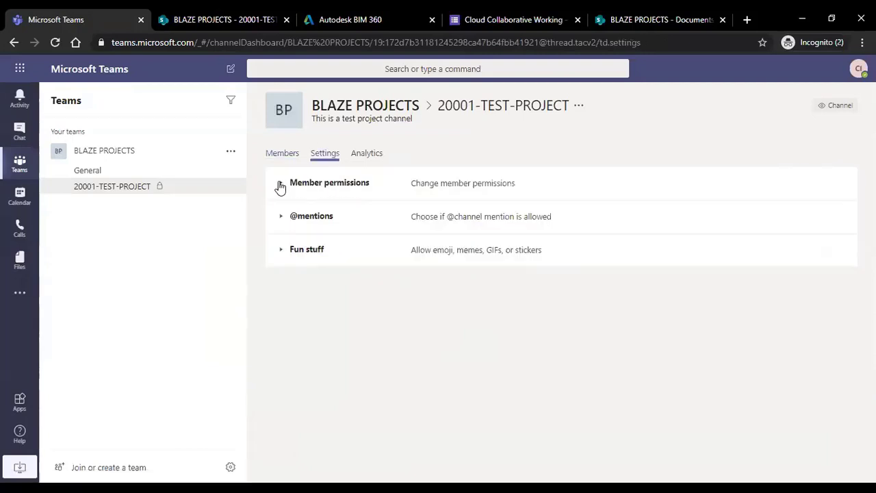
pyautogui.click(280, 183)
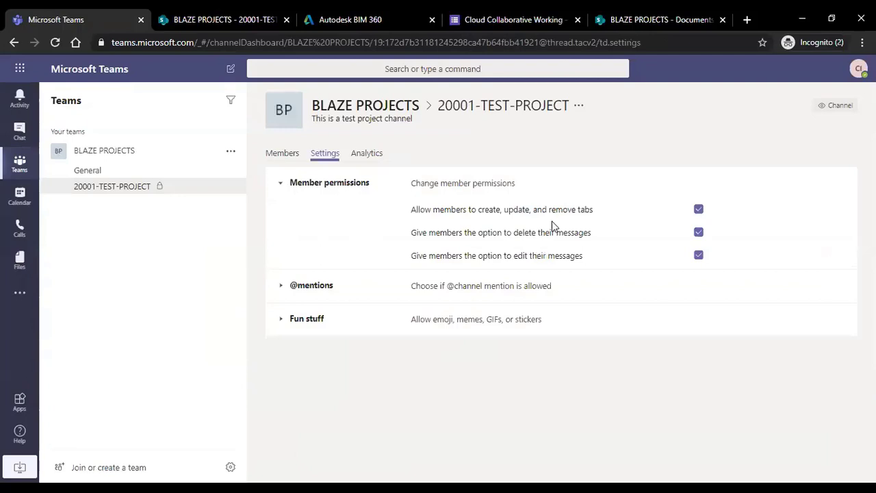
pyautogui.click(281, 186)
pyautogui.click(281, 218)
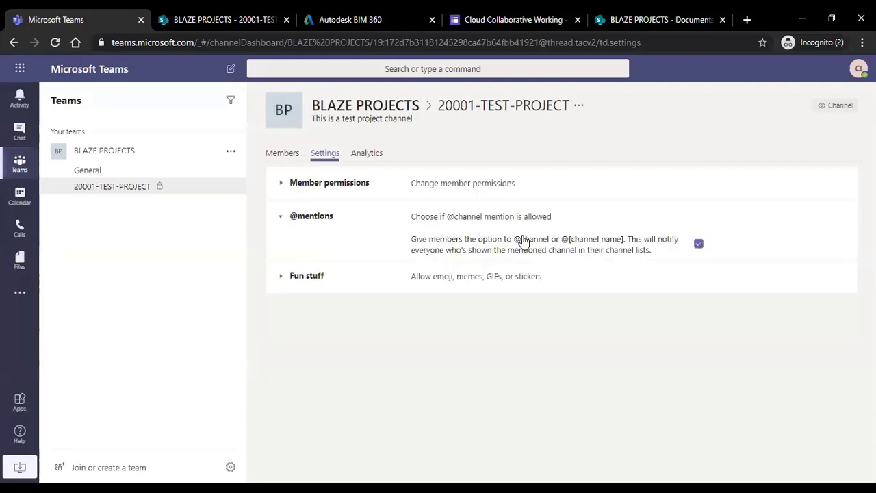
pyautogui.click(281, 275)
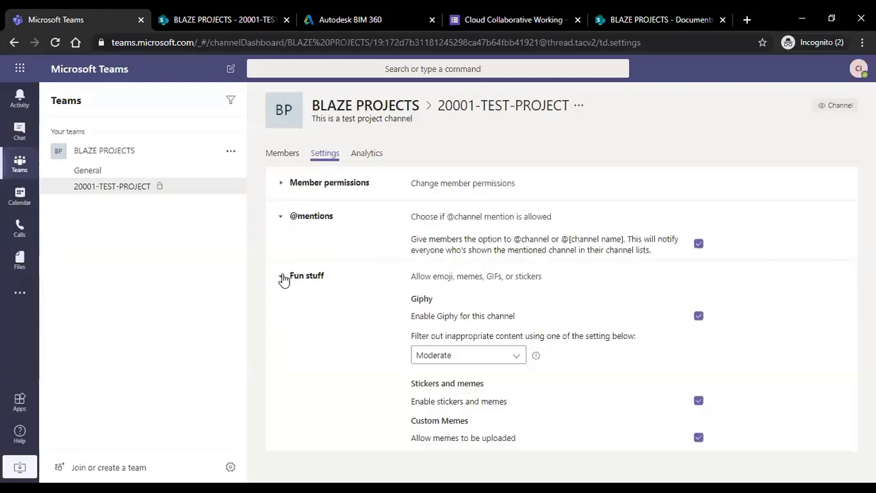
pyautogui.click(281, 276)
# Check the channel's usage analytics, then show its Members list with one owner.
pyautogui.click(367, 153)
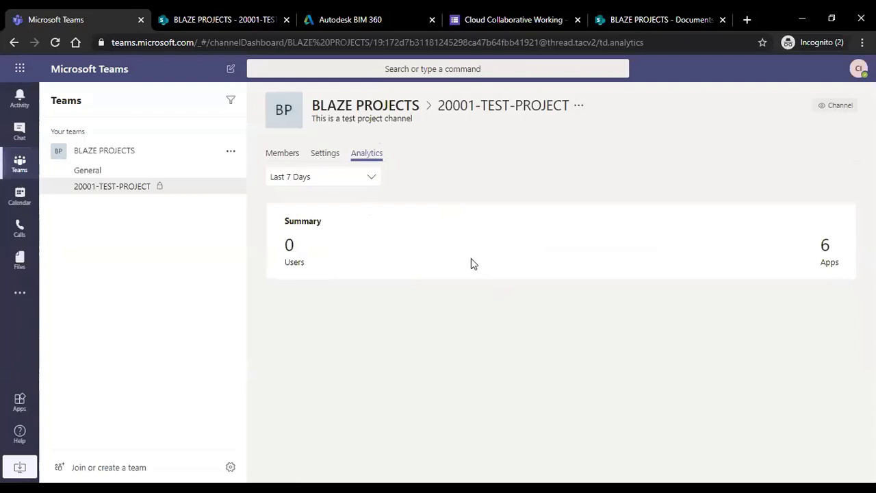
pyautogui.click(326, 153)
pyautogui.click(282, 153)
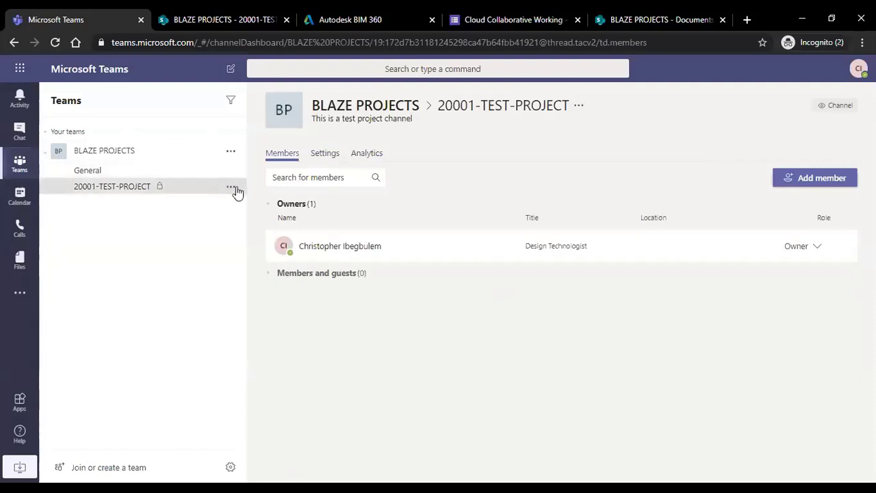
# View the 20001-TEST-PROJECT channel's email address and Add members window, closing both unchanged.
pyautogui.click(232, 186)
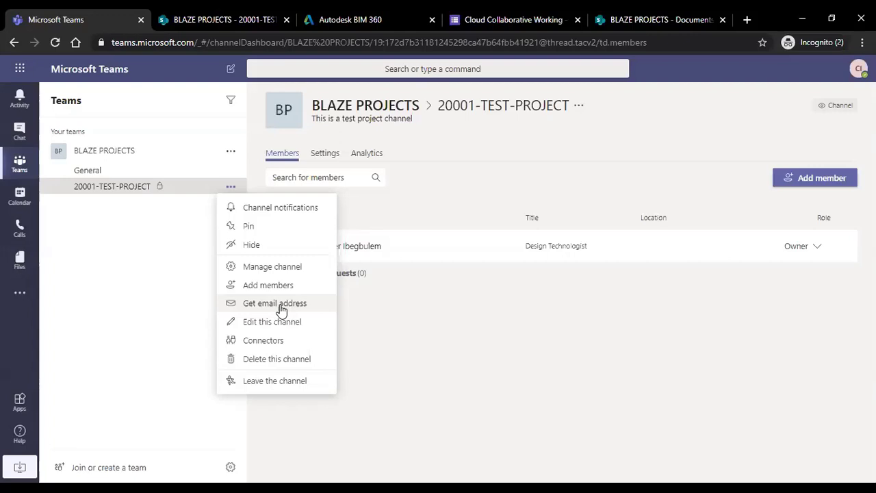
pyautogui.click(280, 305)
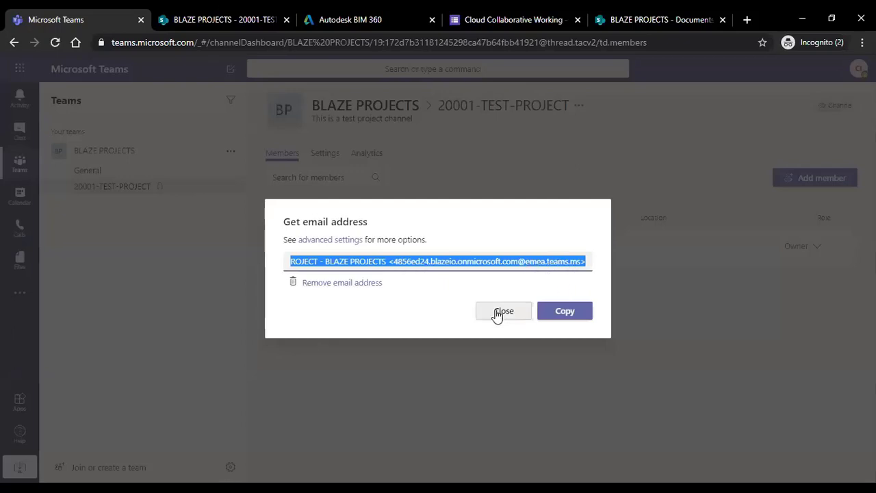
pyautogui.click(503, 312)
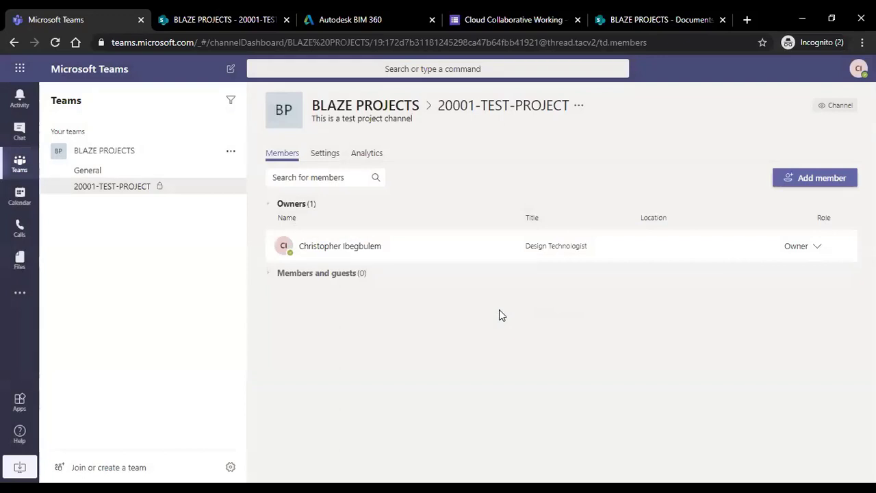
pyautogui.click(811, 181)
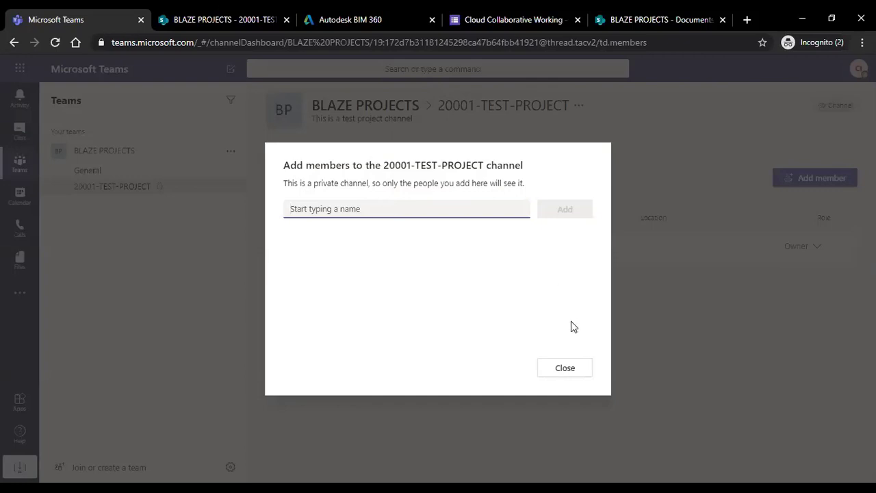
pyautogui.click(566, 367)
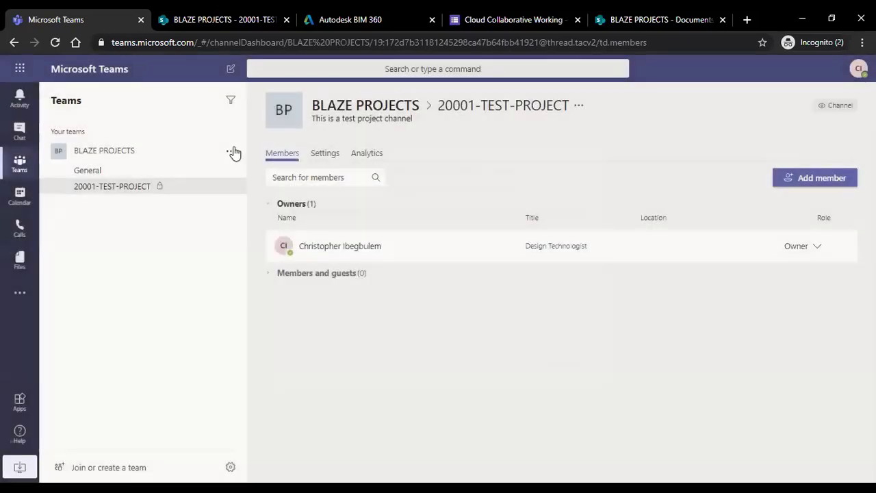
# Start a new BLAZE PROJECTS channel, cancel it, and reopen the 20001-TEST-PROJECT conversation.
pyautogui.click(230, 151)
pyautogui.click(260, 218)
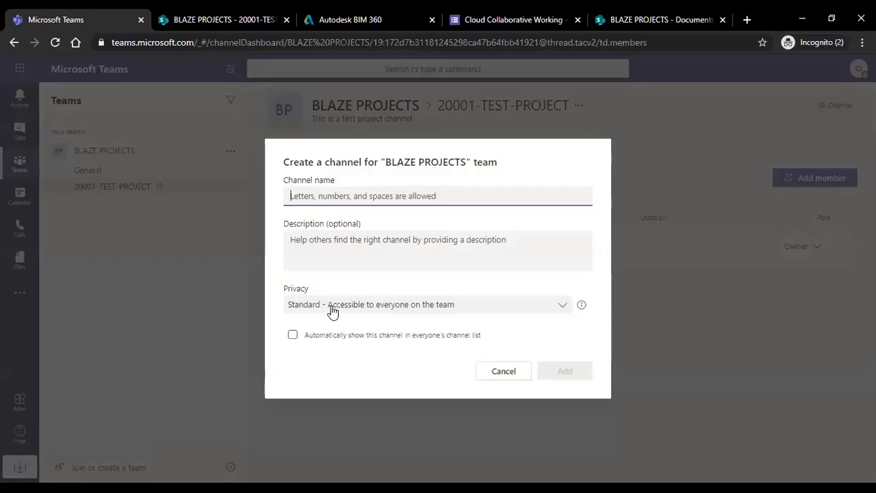
pyautogui.click(401, 309)
pyautogui.click(403, 309)
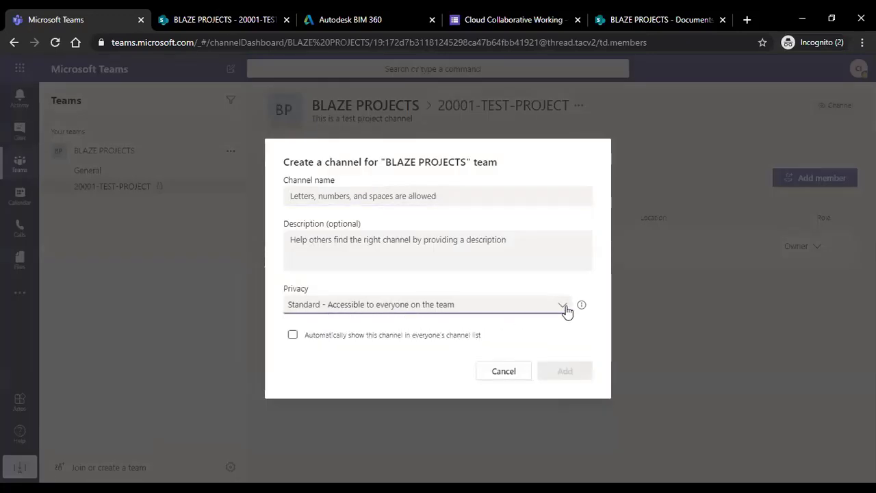
pyautogui.click(514, 378)
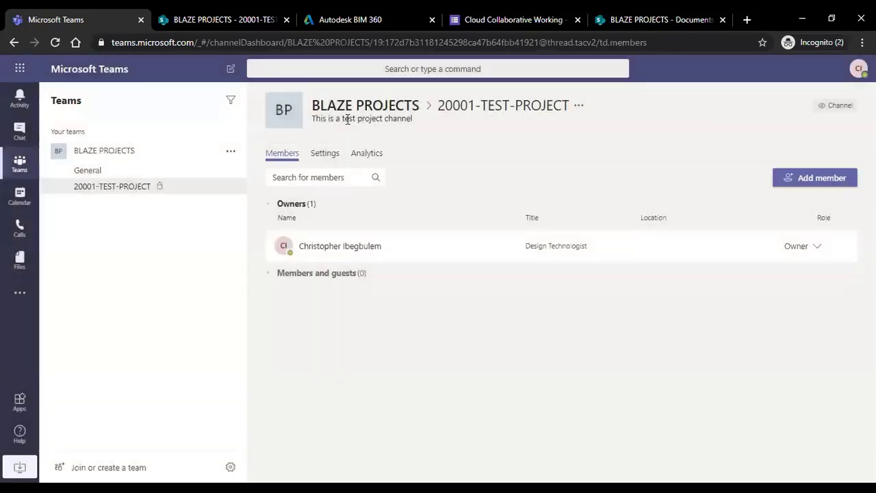
pyautogui.click(94, 188)
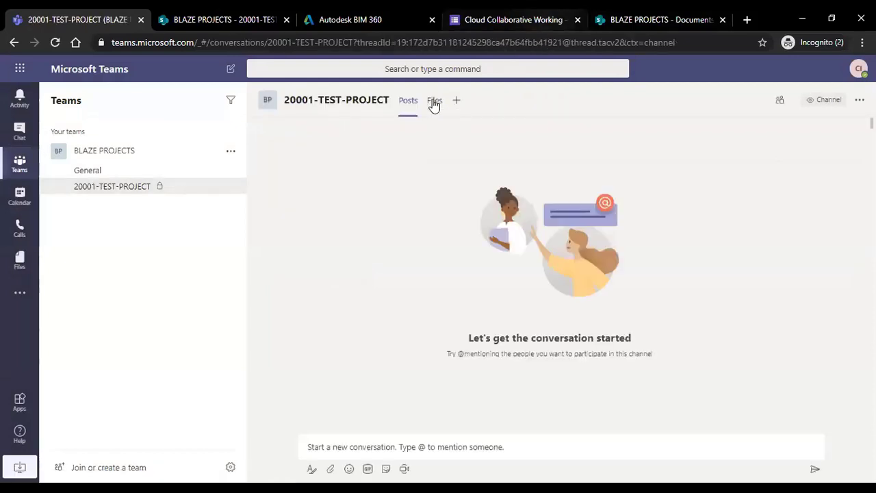
# Create a 00-DOCUMENT folder in the channel's Files tab, then switch to SharePoint.
pyautogui.click(434, 102)
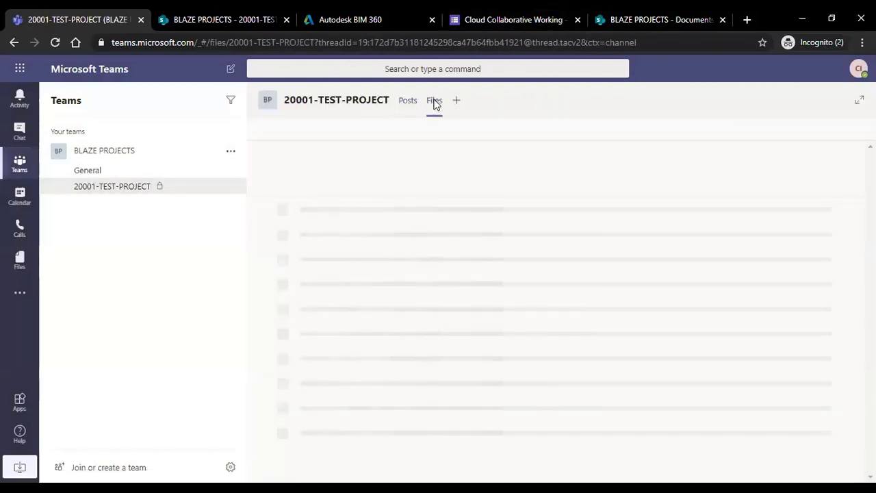
pyautogui.click(282, 131)
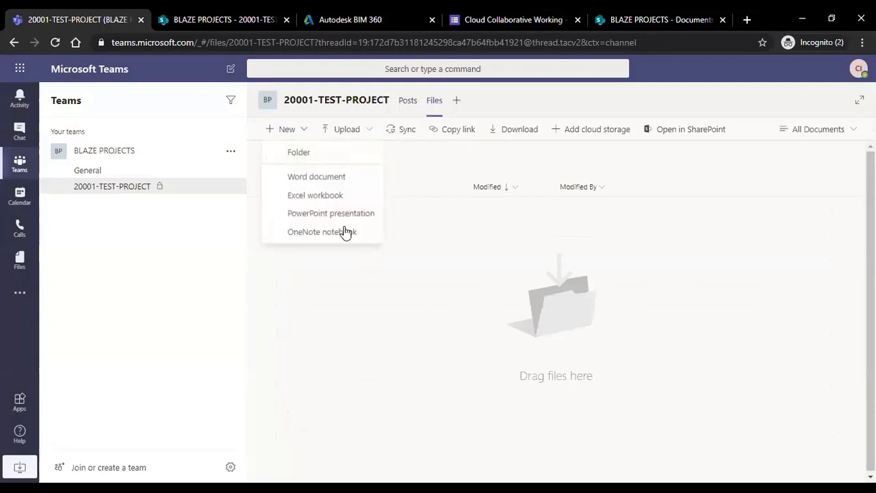
pyautogui.click(308, 153)
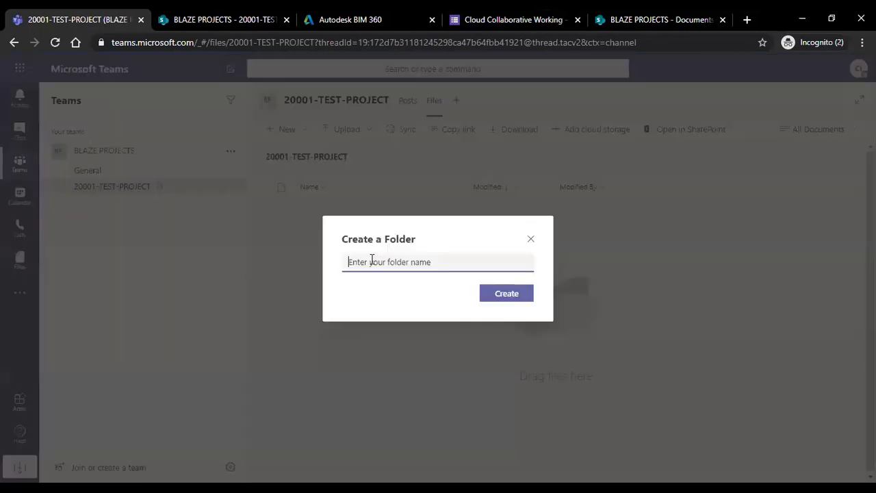
pyautogui.write('00')
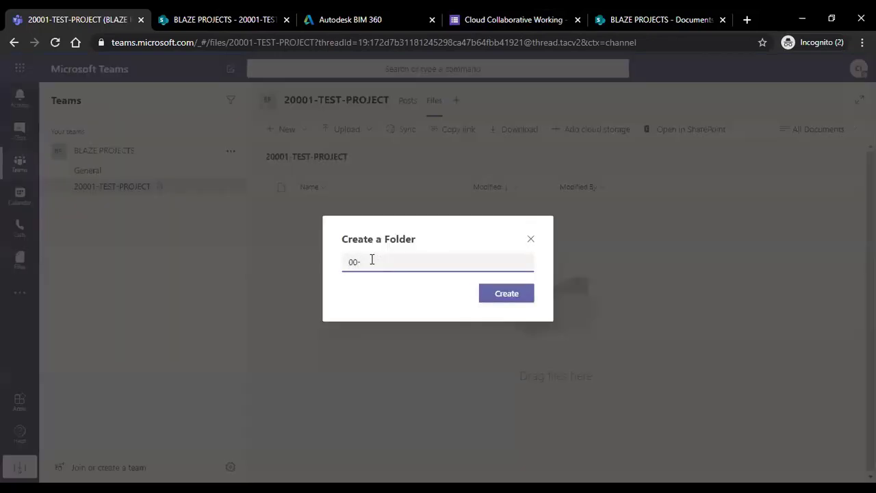
pyautogui.write('-DOCUMENT')
pyautogui.click(502, 294)
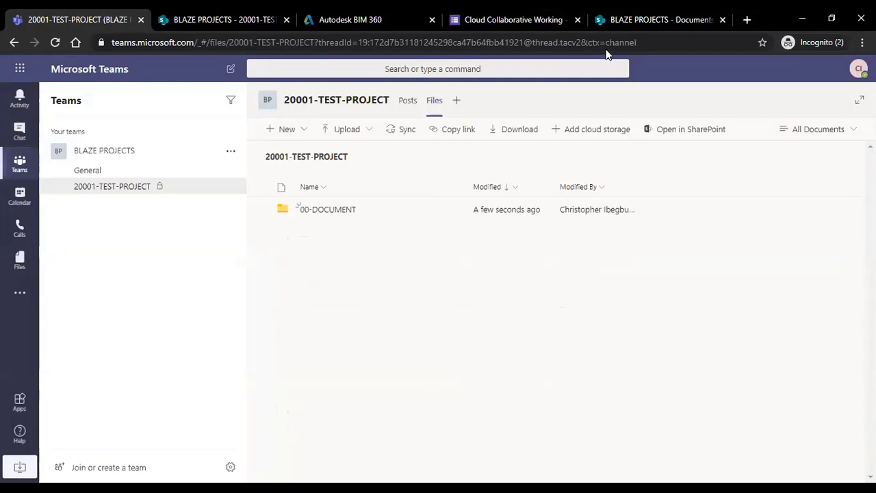
pyautogui.hotkey('ctrl', '9')
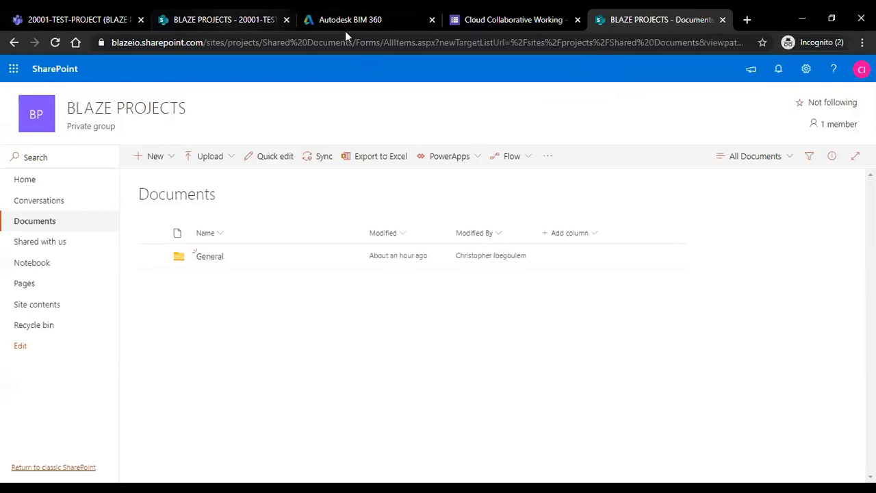
# Open and refresh SharePoint's 20001-TEST-PROJECT folder to confirm 00-DOCUMENT appears, then return to Teams.
pyautogui.hotkey('ctrl', '2')
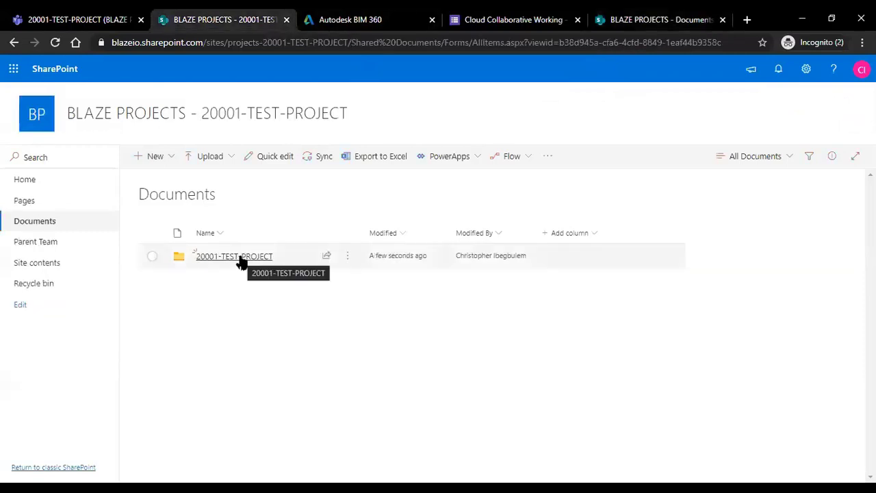
pyautogui.click(238, 256)
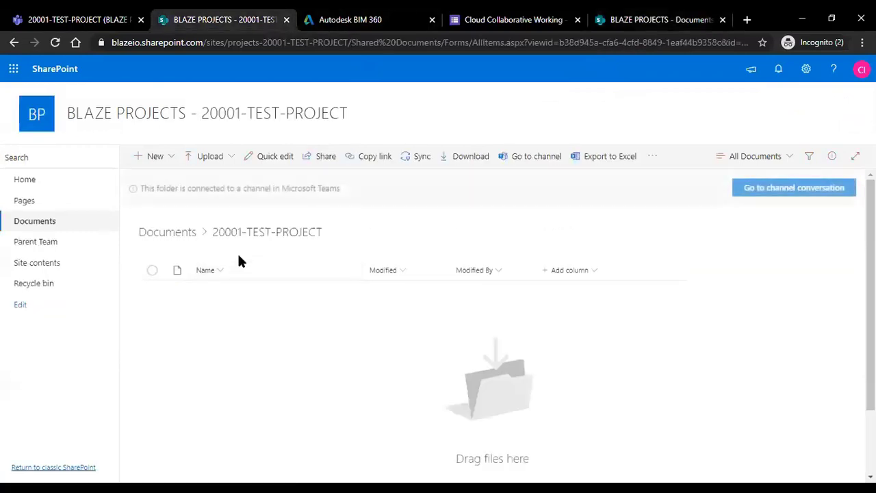
pyautogui.click(55, 42)
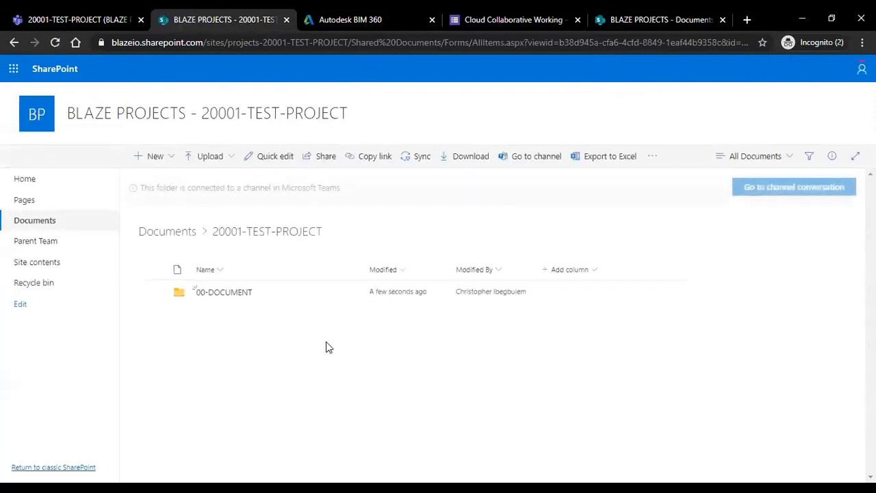
pyautogui.hotkey('ctrl', 'shift', 'Tab')
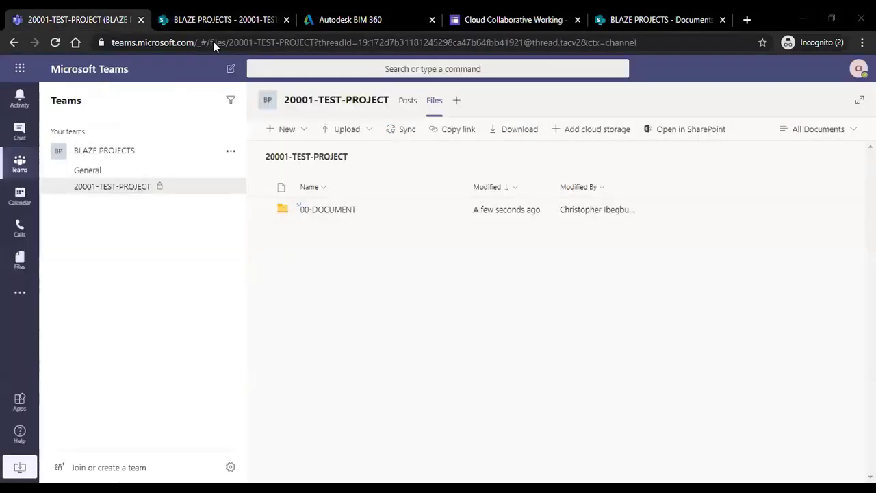
pyautogui.hotkey('ctrl', 'Tab')
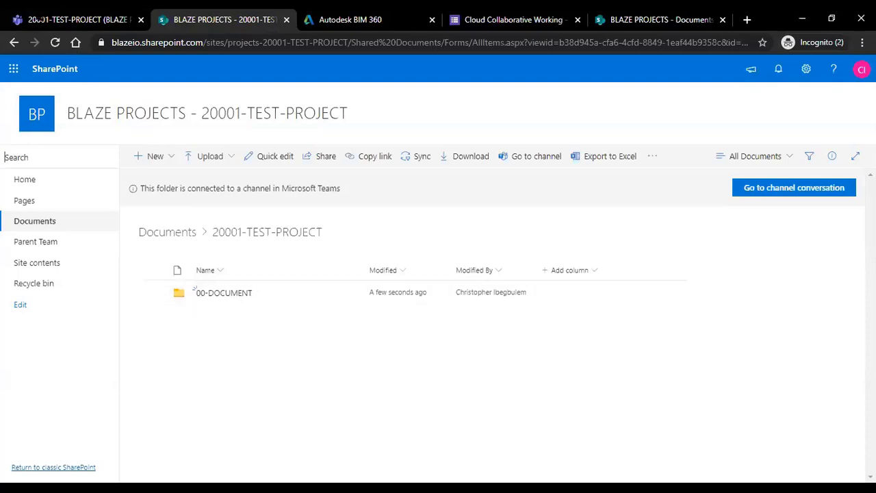
pyautogui.click(78, 19)
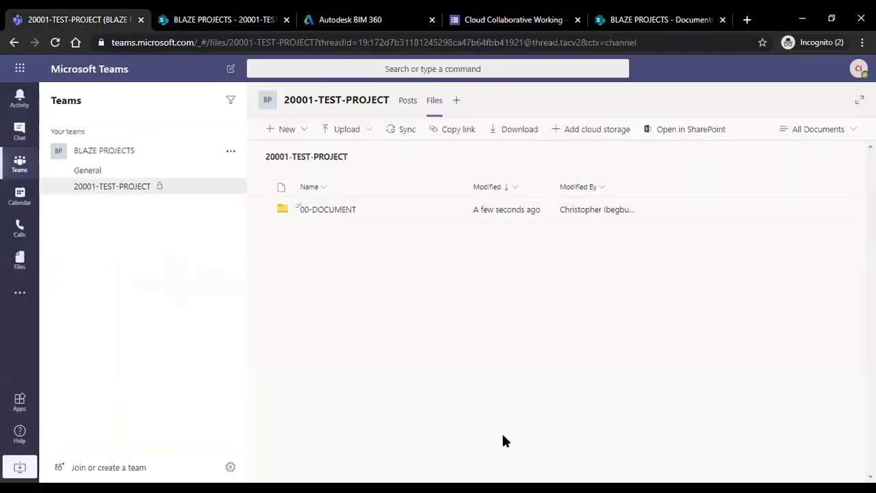
# Create a Word document named TEST-DOCUMENT inside the 00-DOCUMENT folder and start typing.
pyautogui.click(333, 211)
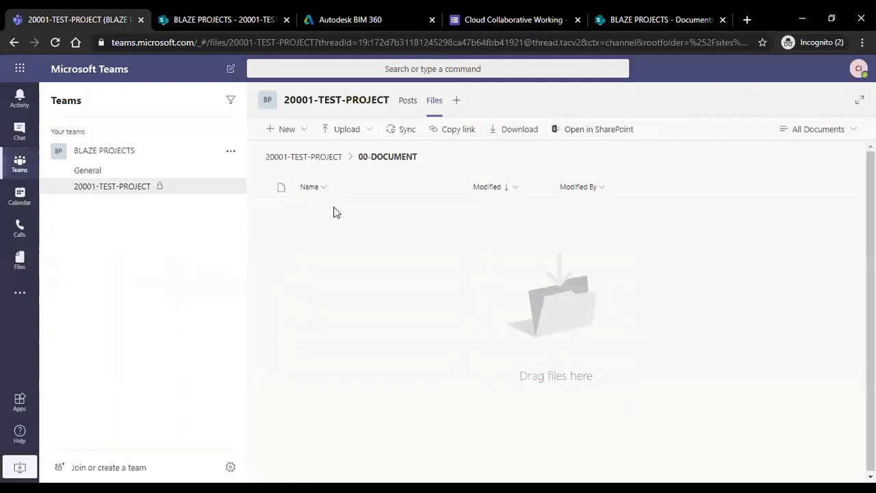
pyautogui.click(286, 129)
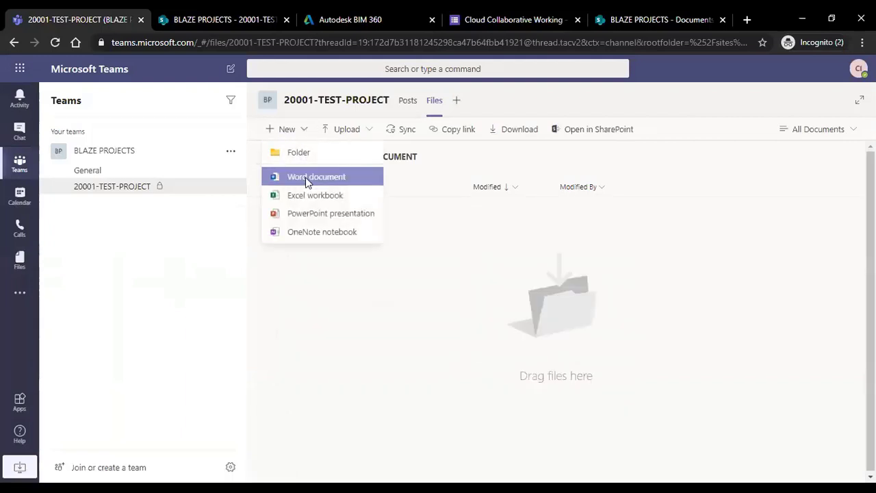
pyautogui.click(307, 179)
pyautogui.write('te')
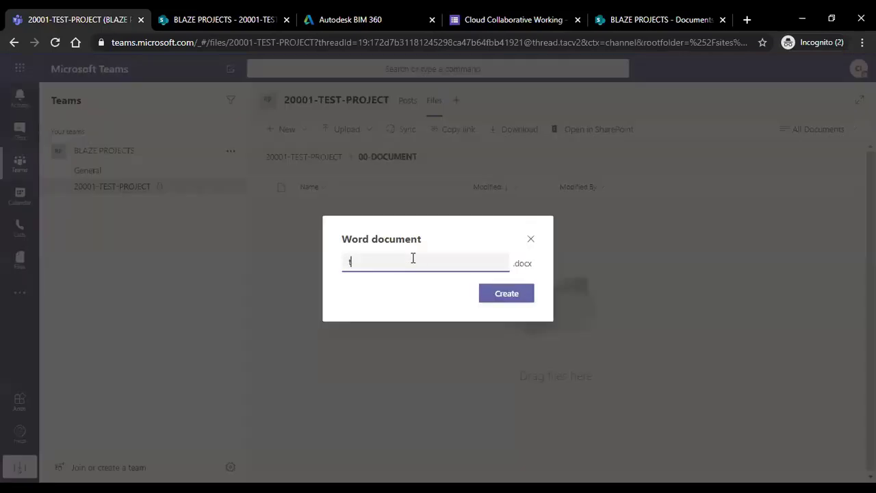
pyautogui.press('BackSpace')
pyautogui.press('BackSpace')
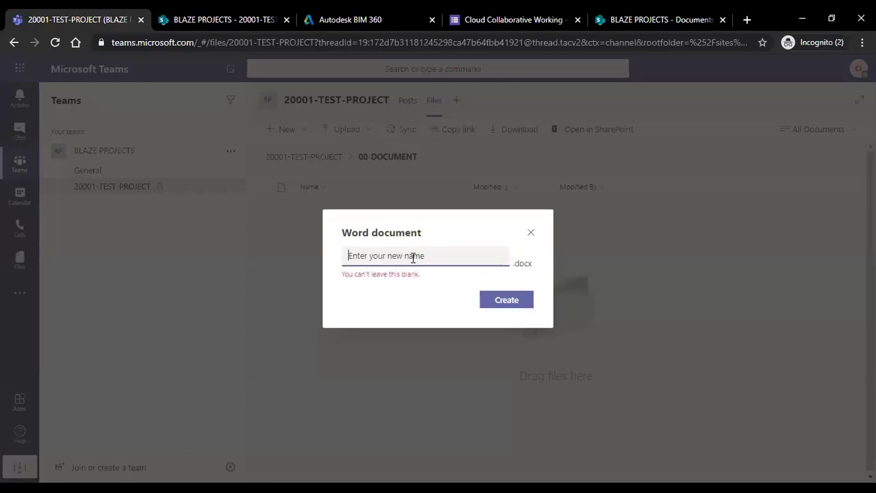
pyautogui.write('TEST')
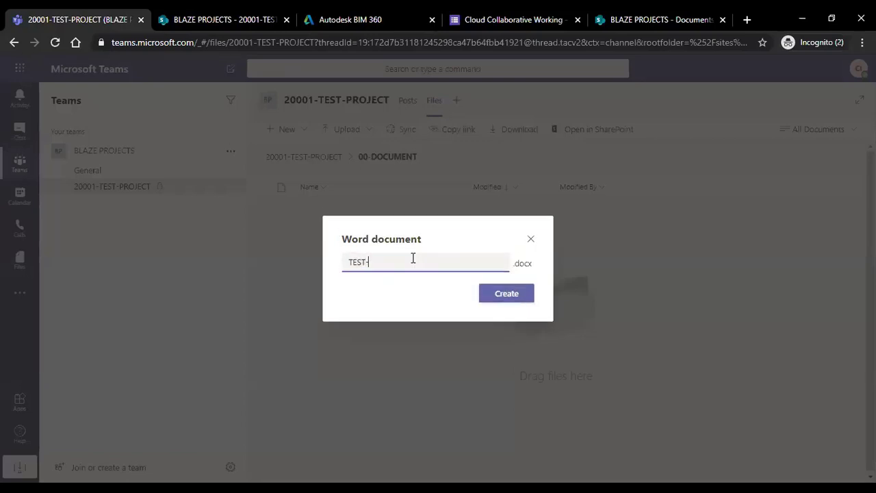
pyautogui.write('-DOCUMENT')
pyautogui.click(521, 296)
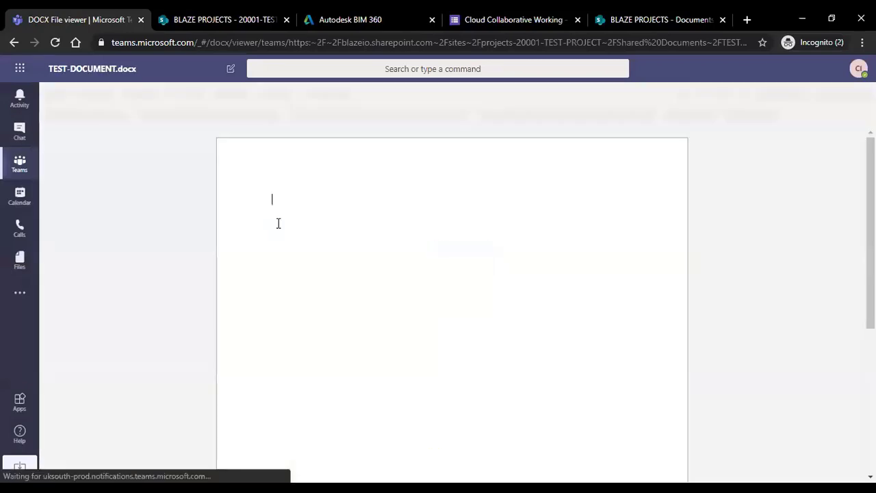
pyautogui.click(304, 213)
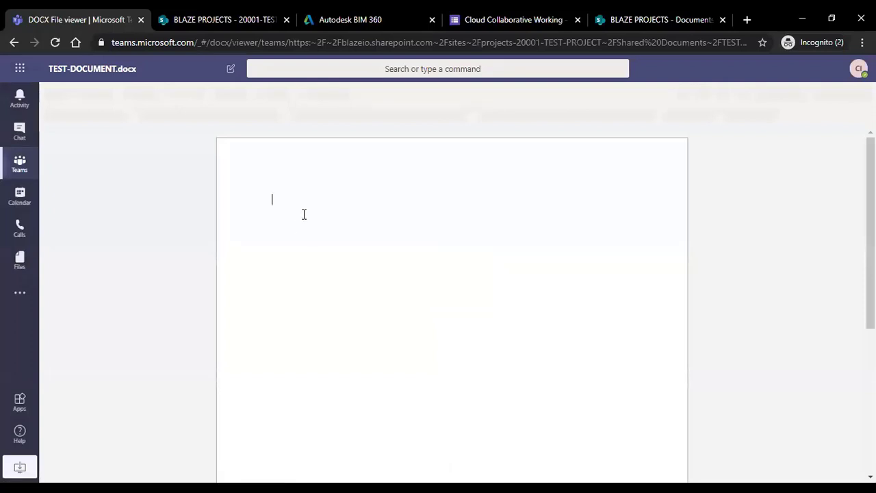
pyautogui.write('KN')
# Open TEST-DOCUMENT.docx from SharePoint too, dismiss the privacy notice, and type a line of sample text.
pyautogui.hotkey('ctrl', 'Tab')
pyautogui.click(216, 299)
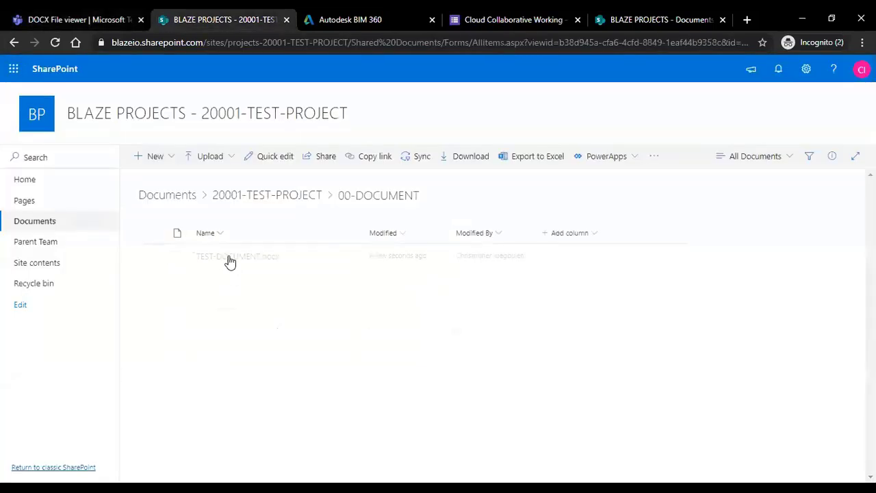
pyautogui.click(228, 256)
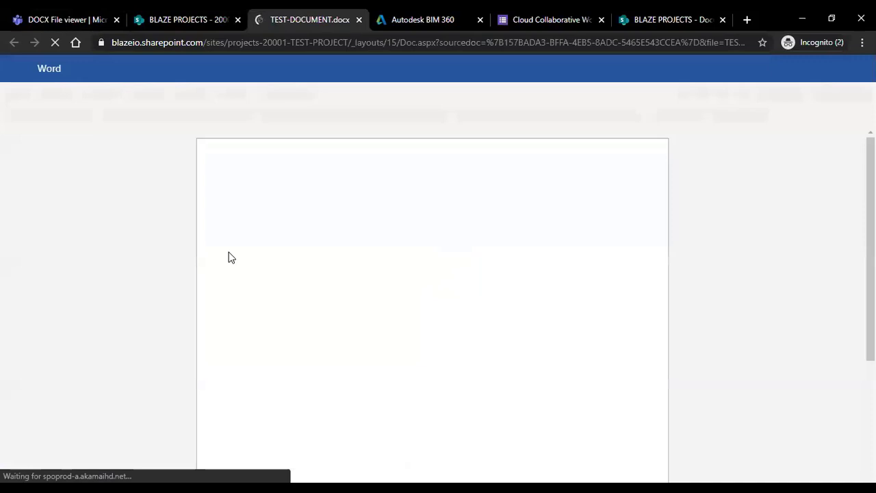
pyautogui.click(49, 21)
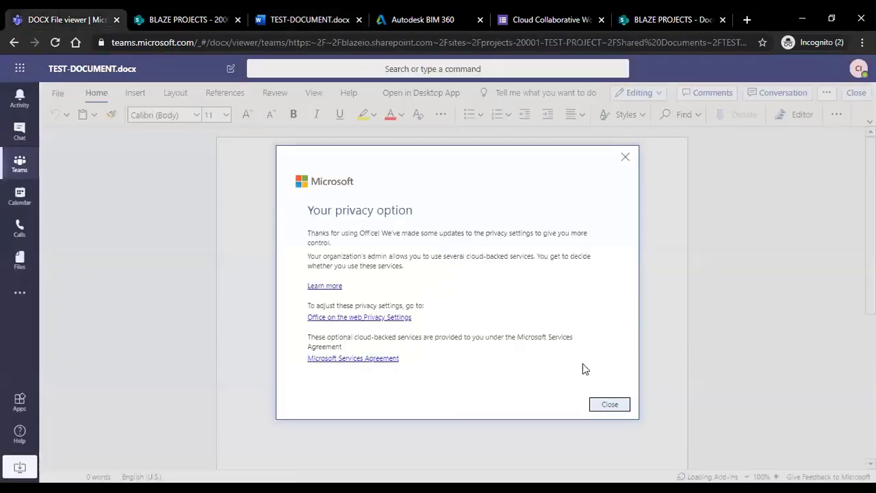
pyautogui.click(609, 403)
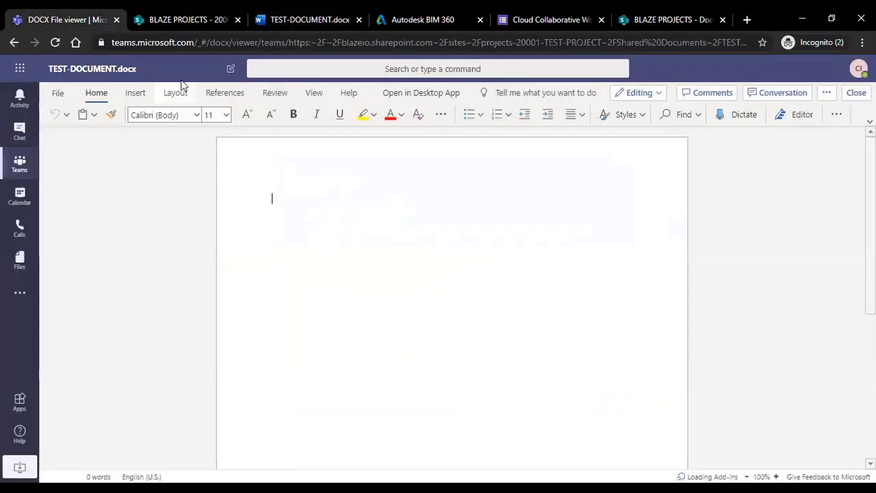
pyautogui.write('HKHHH')
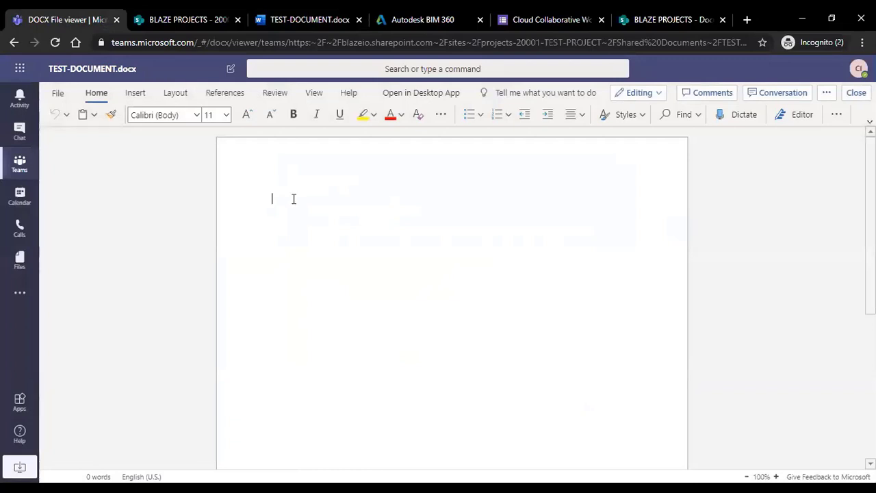
pyautogui.write('GYEF3 BIV 3R 3RUYG F3R')
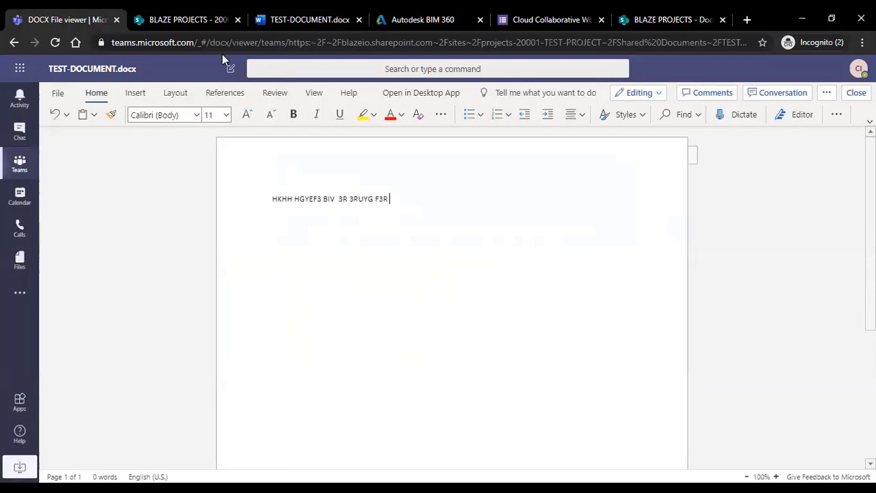
pyautogui.click(182, 19)
# Compare TEST-DOCUMENT in Word for the web against the Teams viewer copy.
pyautogui.click(309, 19)
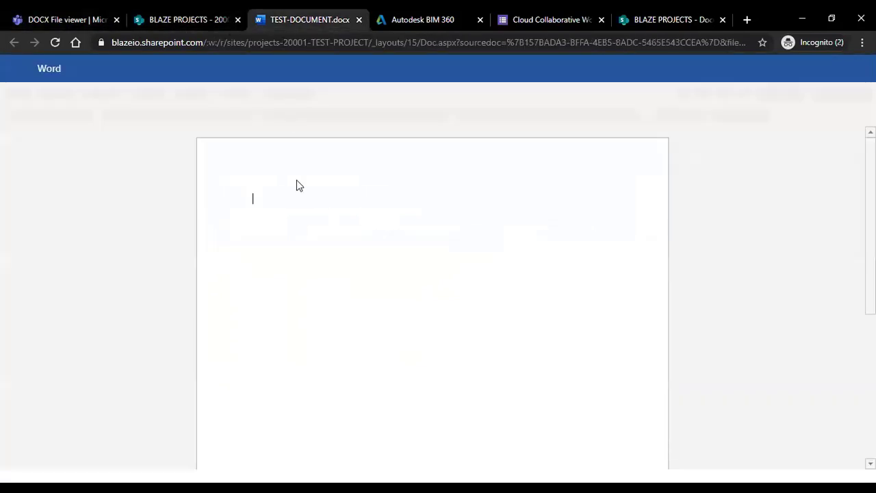
pyautogui.click(587, 387)
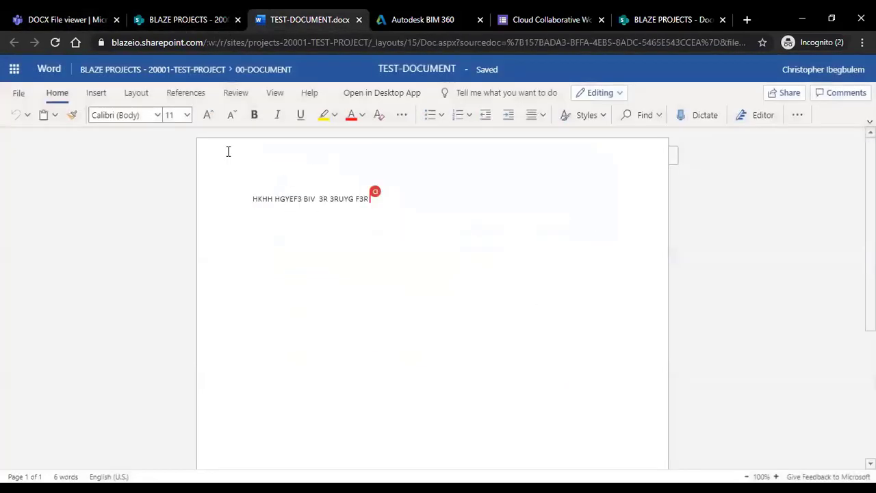
pyautogui.click(65, 20)
pyautogui.click(309, 19)
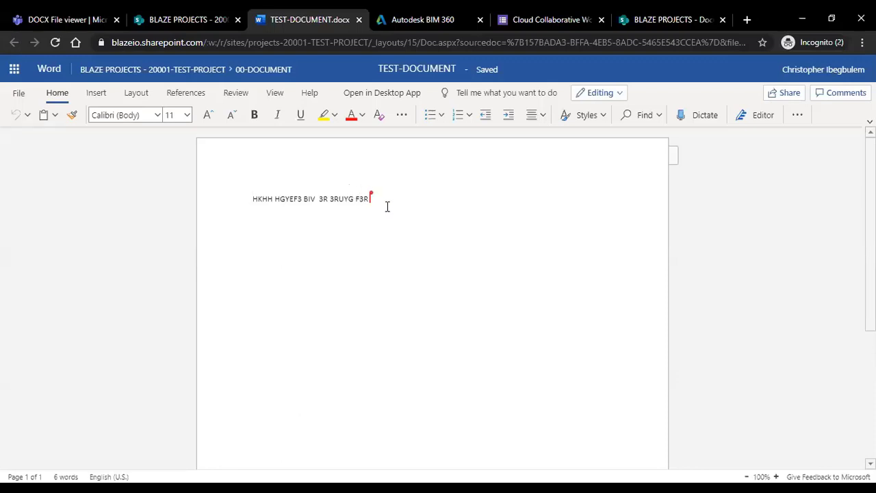
pyautogui.click(44, 20)
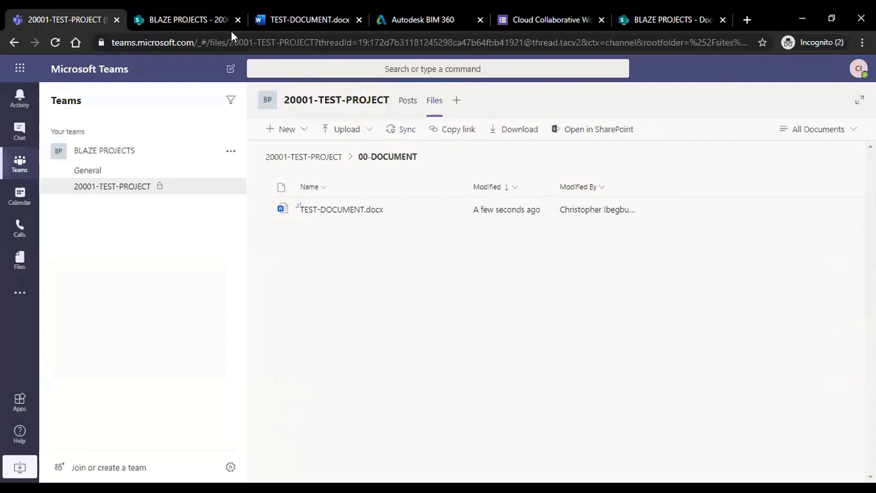
# Check Word's editing mode choices, then open and refresh the group's main Documents library.
pyautogui.hotkey('ctrl', '3')
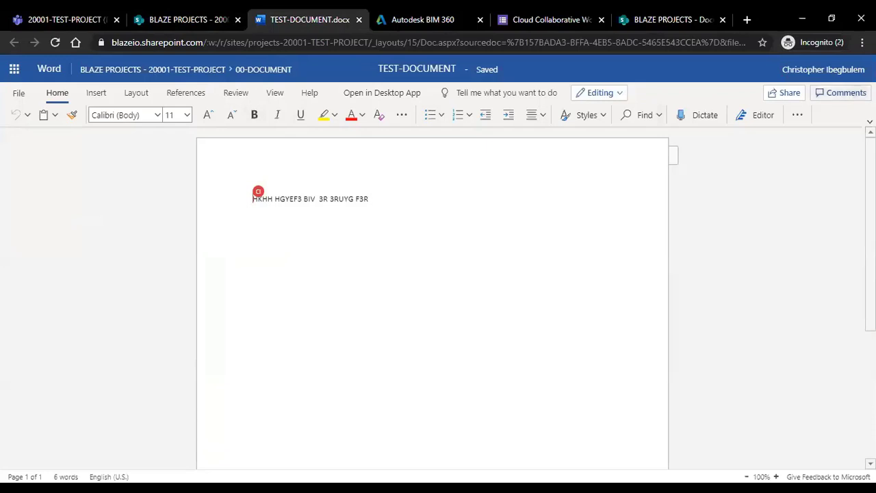
pyautogui.click(602, 94)
pyautogui.click(605, 100)
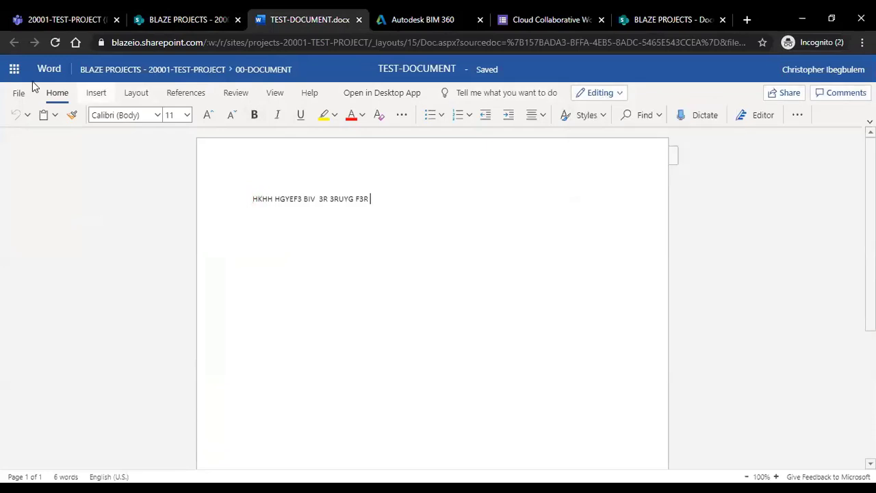
pyautogui.click(190, 25)
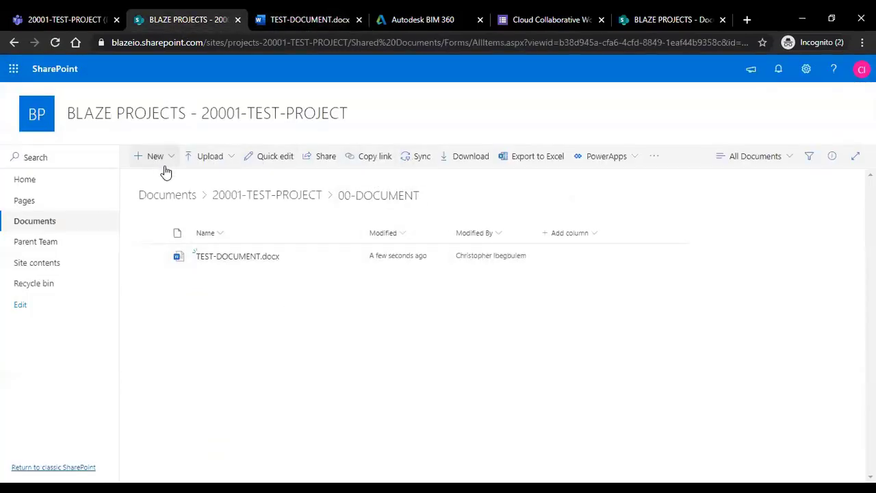
pyautogui.click(620, 30)
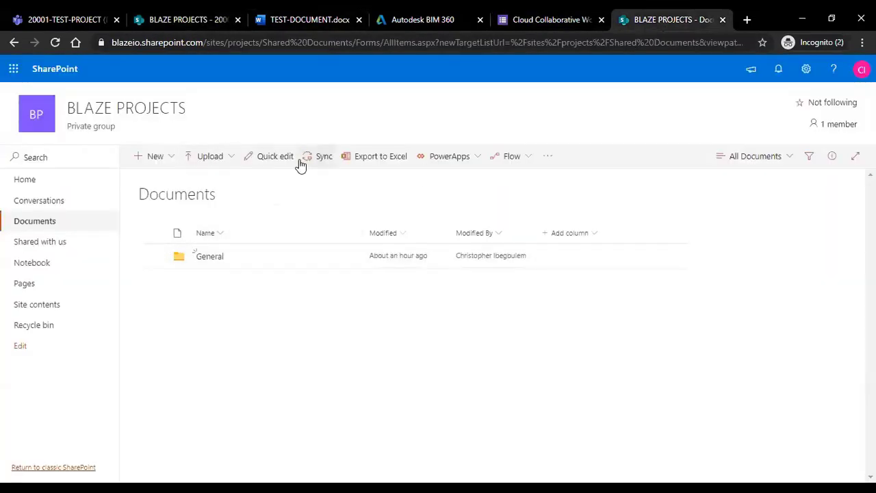
pyautogui.click(57, 42)
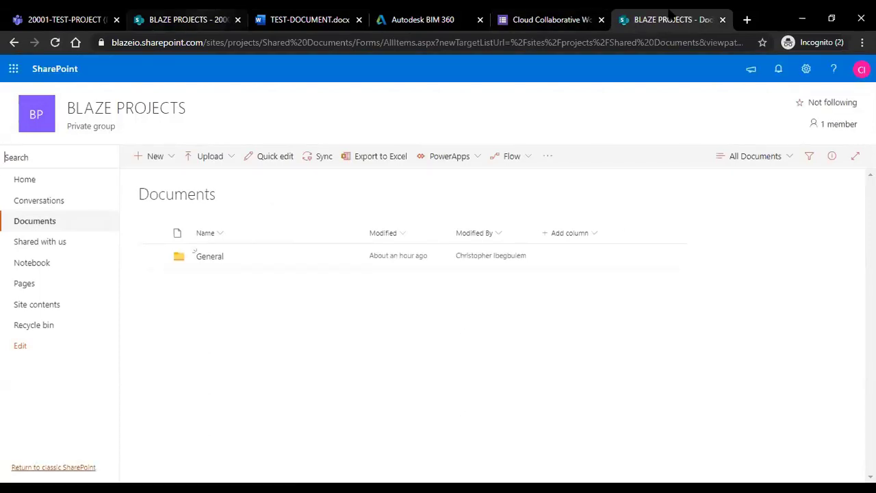
# Return to the project site's Documents library root and start syncing it with OneDrive.
pyautogui.click(186, 19)
pyautogui.click(170, 195)
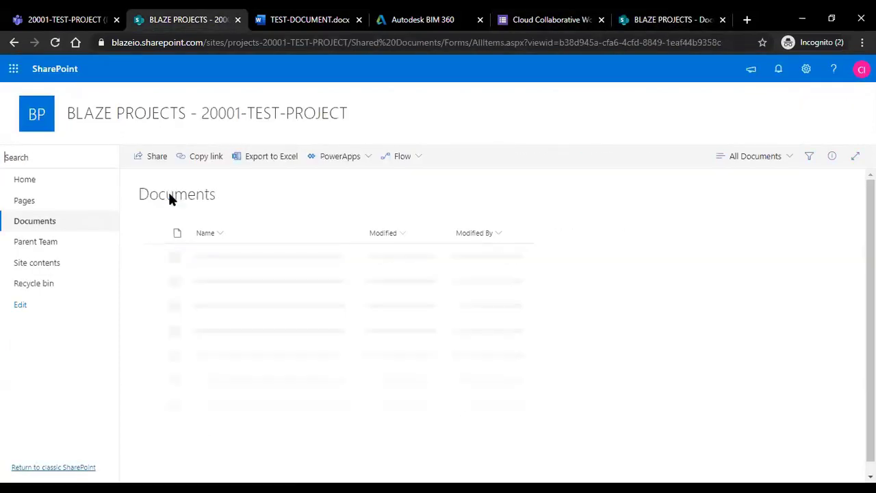
pyautogui.click(232, 260)
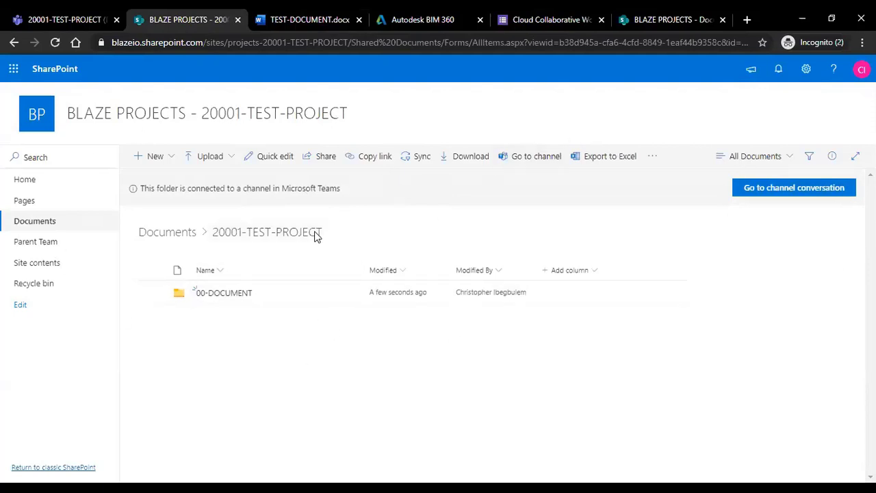
pyautogui.click(158, 235)
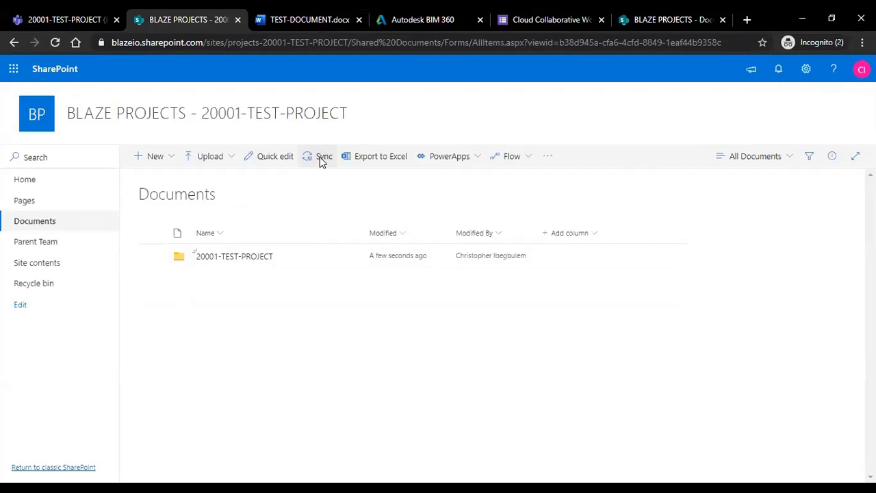
pyautogui.click(319, 157)
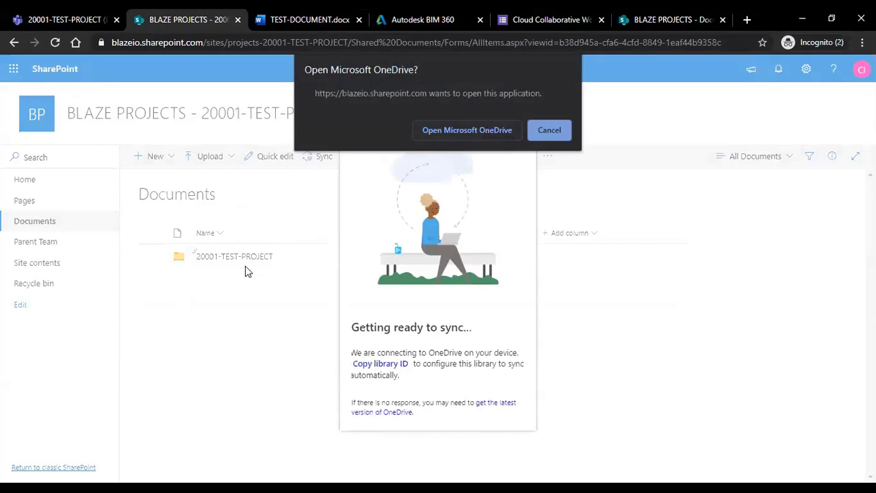
# Allow the browser to open OneDrive so the library syncs under Blaze Incoperated.
pyautogui.click(464, 132)
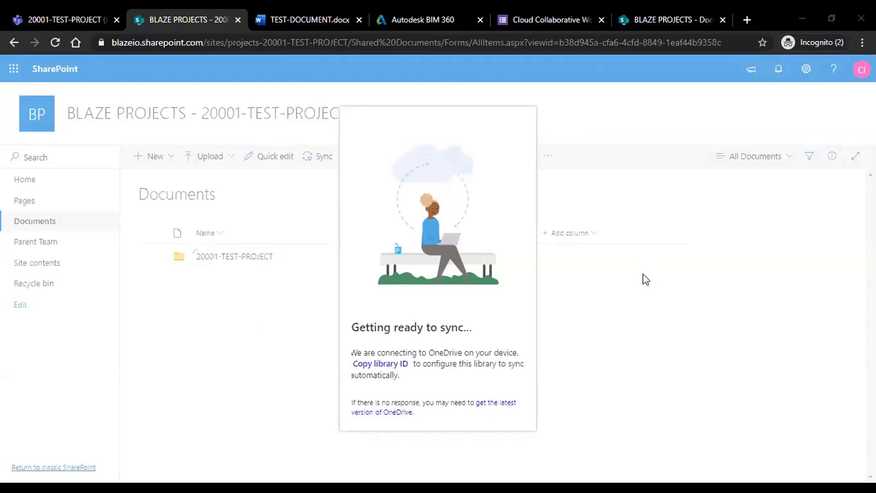
pyautogui.press('capslock')
pyautogui.press('capslock')
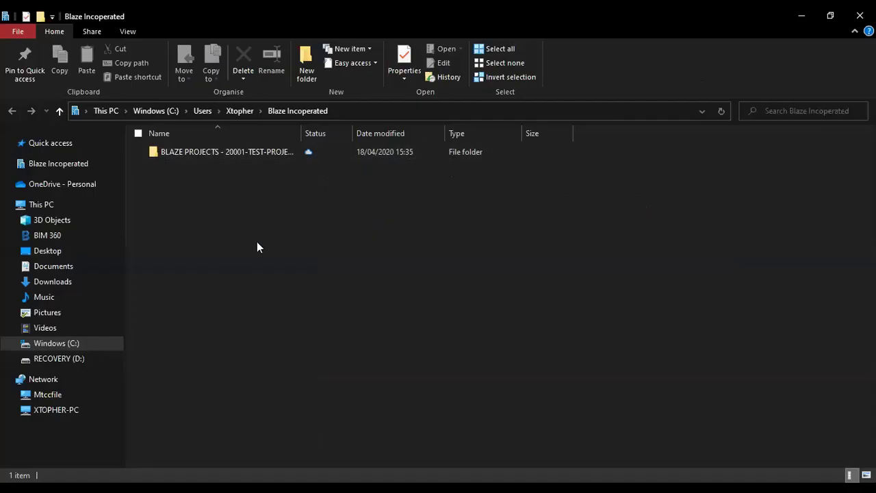
# In File Explorer, drill into 00-DOCUMENT and open TEST-DOCUMENT.docx to download it locally.
pyautogui.click(39, 170)
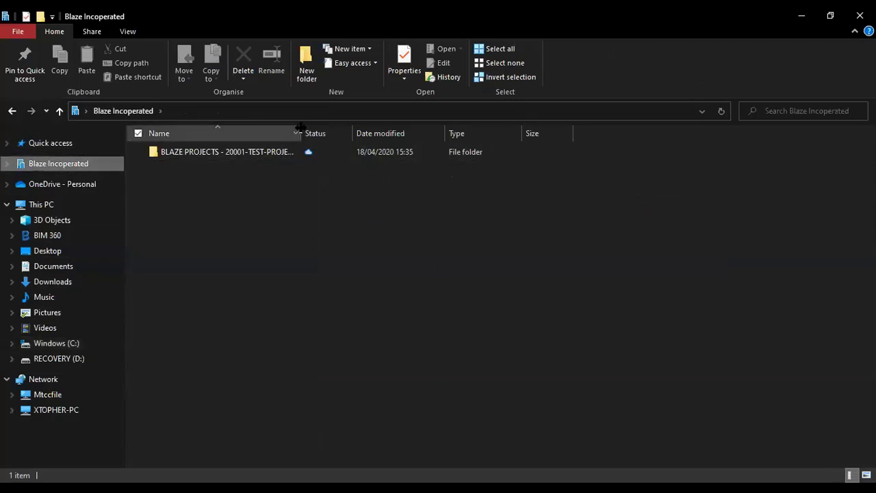
pyautogui.moveTo(301, 133); pyautogui.dragTo(415, 133)
pyautogui.doubleClick(271, 151)
pyautogui.doubleClick(182, 152)
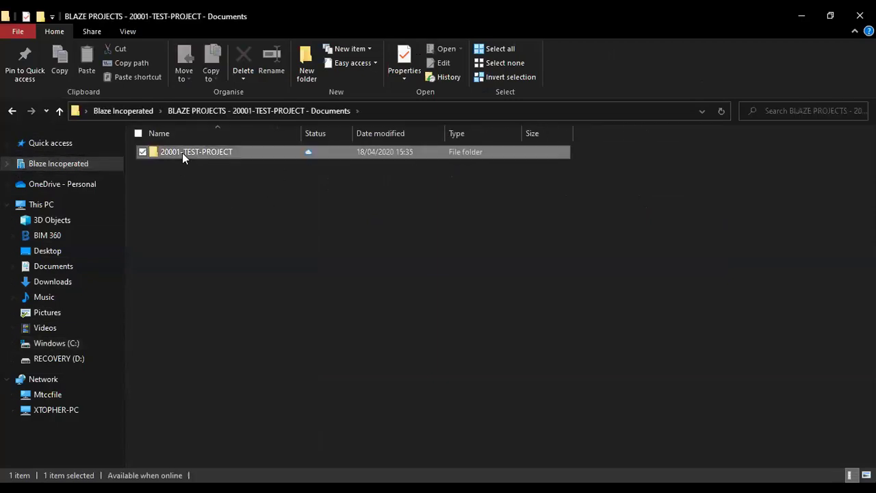
pyautogui.doubleClick(184, 159)
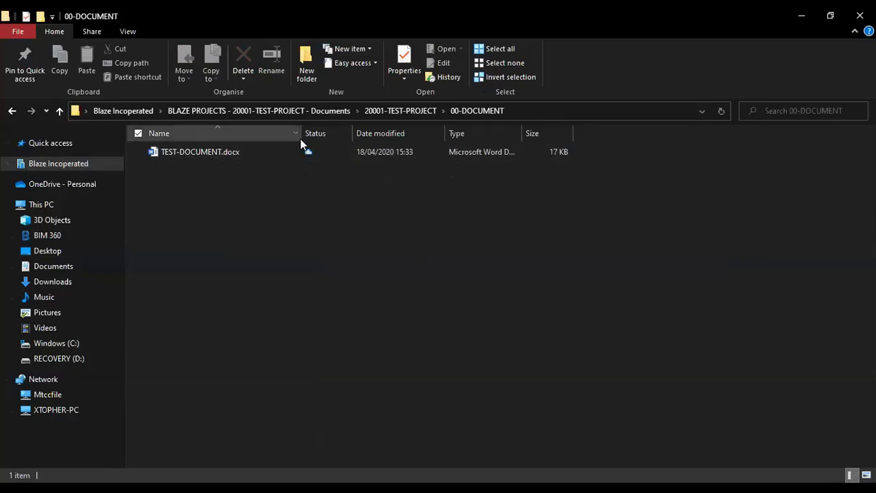
pyautogui.doubleClick(194, 155)
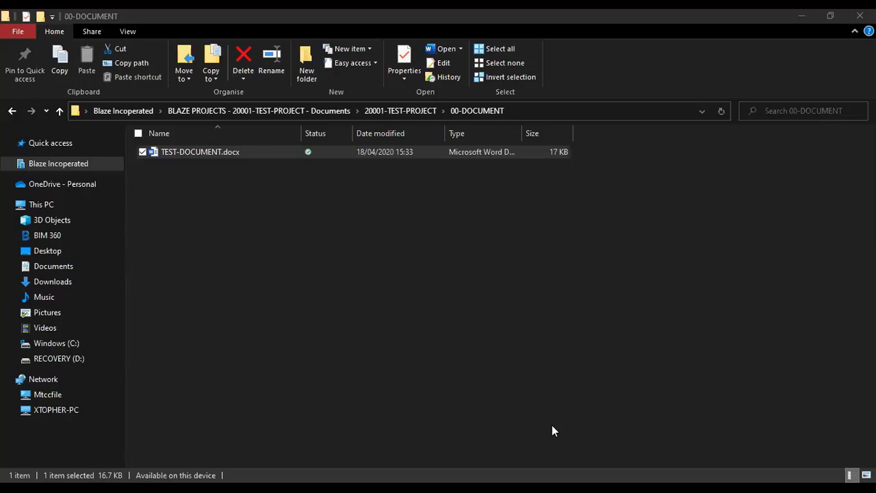
pyautogui.hotkey('alt', 'Tab')
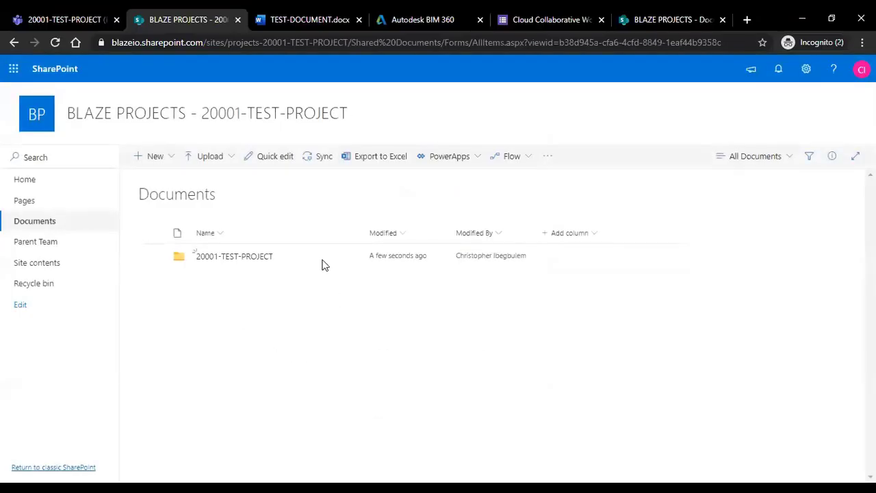
# Open SharePoint's 20001-TEST-PROJECT folder showing 00-DOCUMENT, then go back to the Teams tab.
pyautogui.click(235, 257)
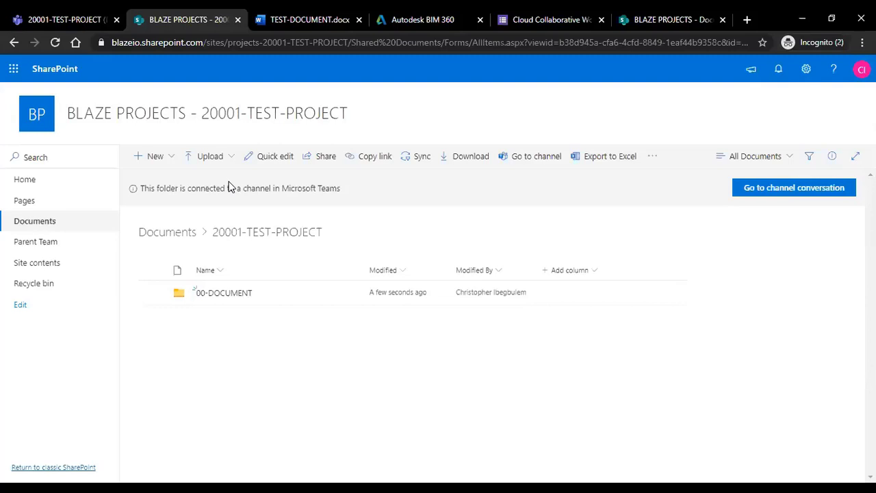
pyautogui.click(64, 19)
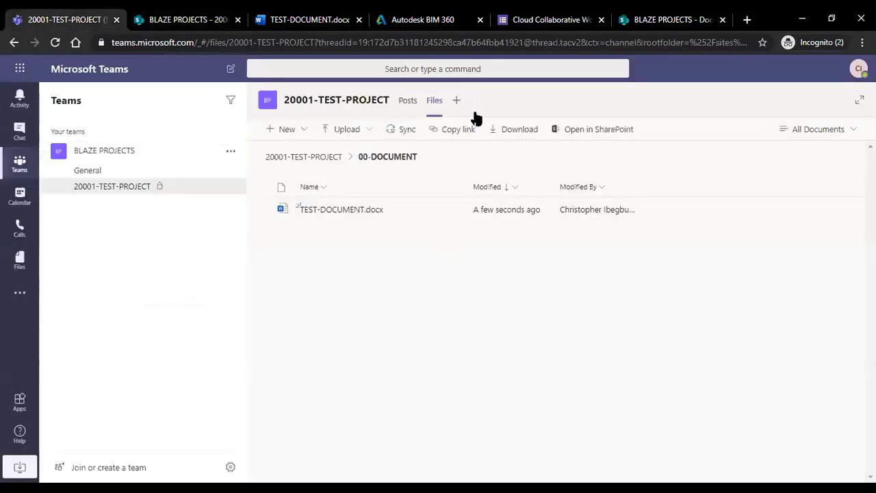
# From the channel's Posts, start a new tab and choose the Website tab type.
pyautogui.click(409, 103)
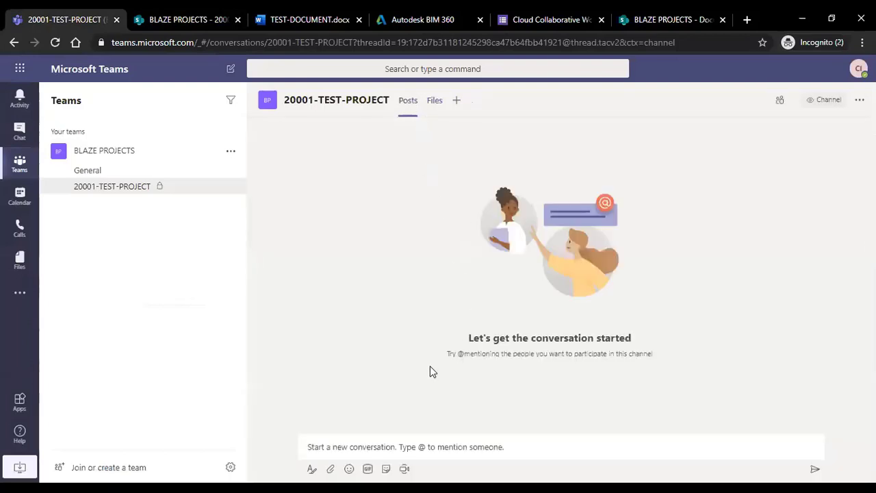
pyautogui.click(418, 446)
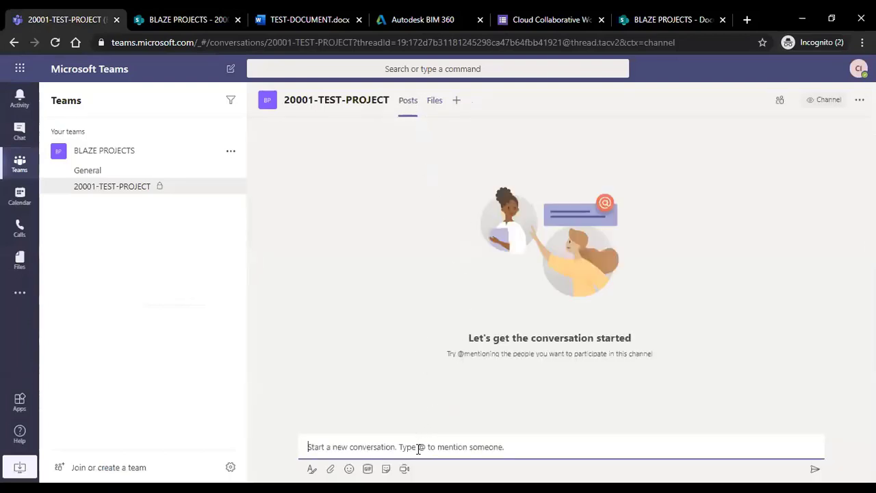
pyautogui.click(456, 102)
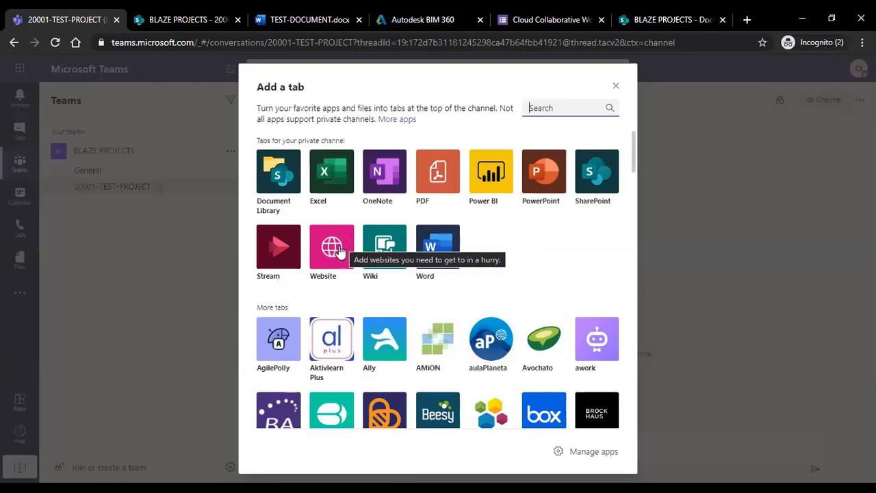
pyautogui.click(334, 251)
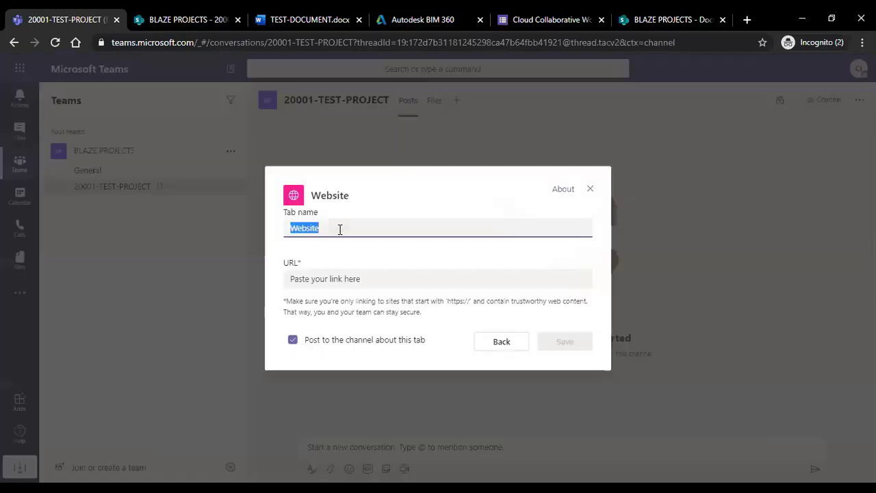
# Name the website tab 'BIM360 PROJECT' and switch over to the SharePoint browser tab.
pyautogui.moveTo(326, 228); pyautogui.dragTo(280, 231)
pyautogui.write('BIM3')
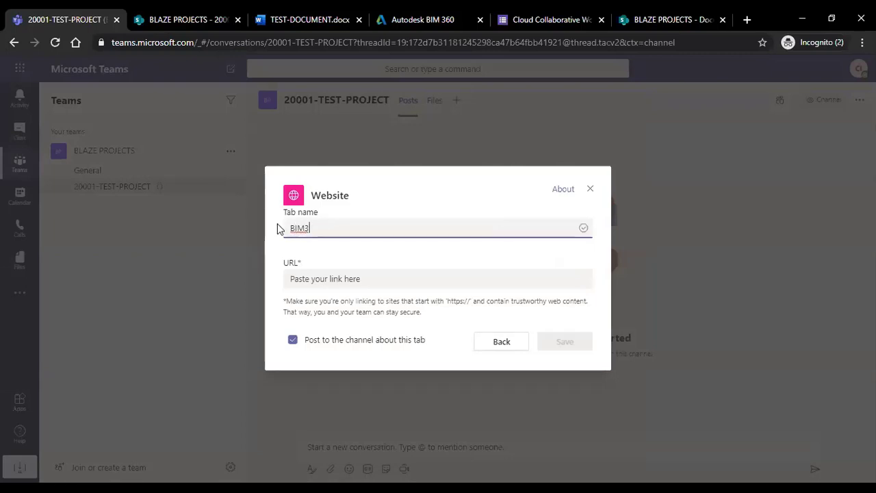
pyautogui.write('60')
pyautogui.press('BackSpace')
pyautogui.press('BackSpace')
pyautogui.press('BackSpace')
pyautogui.press('BackSpace')
pyautogui.press('BackSpace')
pyautogui.press('BackSpace')
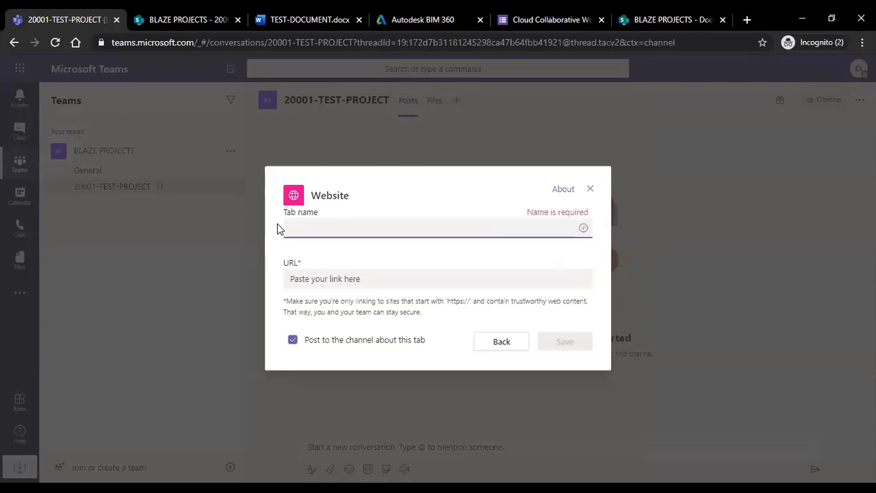
pyautogui.write('BIM')
pyautogui.press('BackSpace')
pyautogui.press('BackSpace')
pyautogui.press('BackSpace')
pyautogui.write('BIM360')
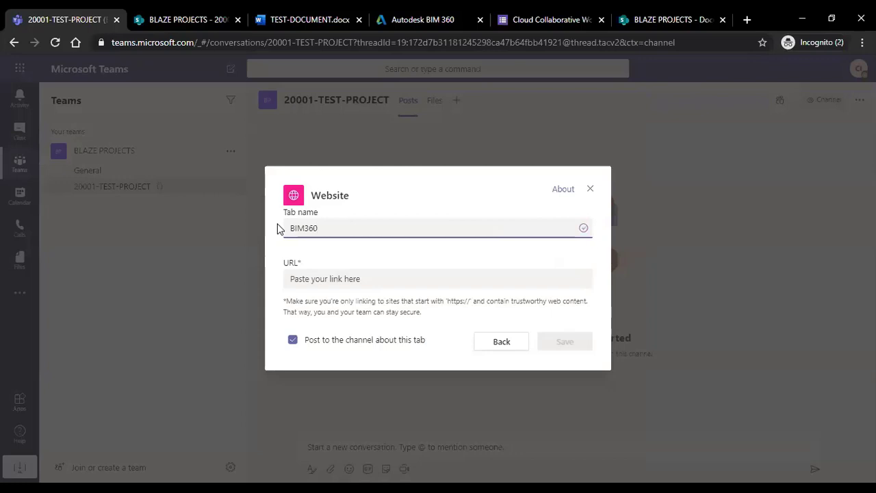
pyautogui.write(' PROJECT')
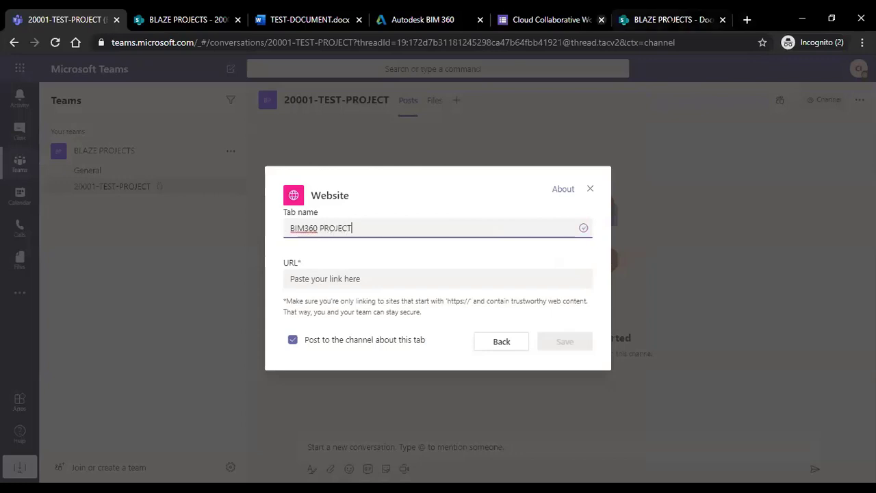
pyautogui.click(663, 20)
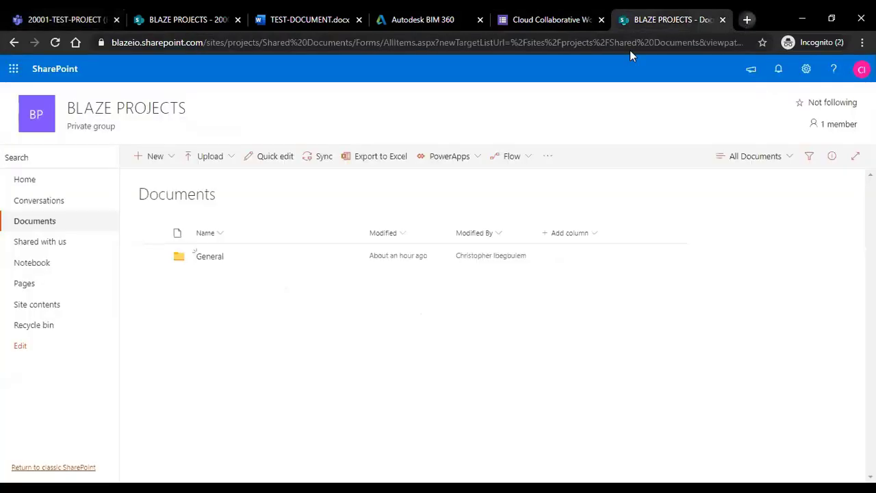
# In a new tab, go to the BIM 360 access page and sign in with the saved Autodesk account.
pyautogui.hotkey('ctrl', 't')
pyautogui.write('b2.autodesk.com/access')
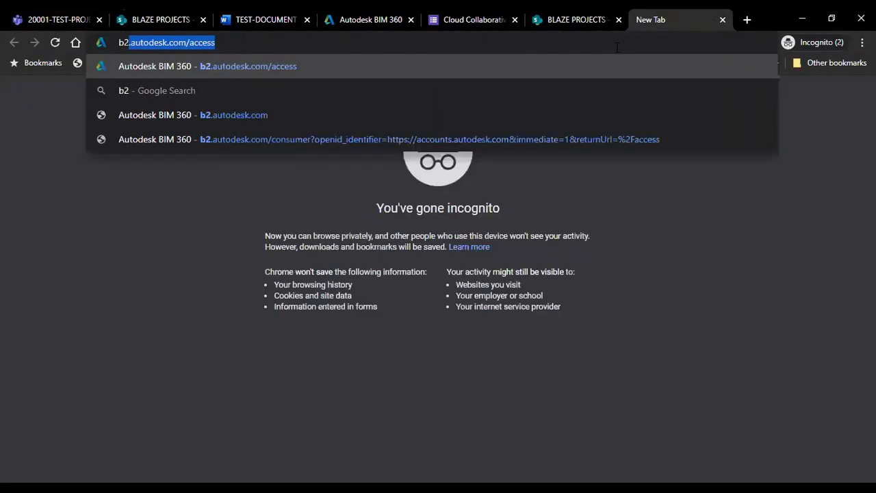
pyautogui.press('Return')
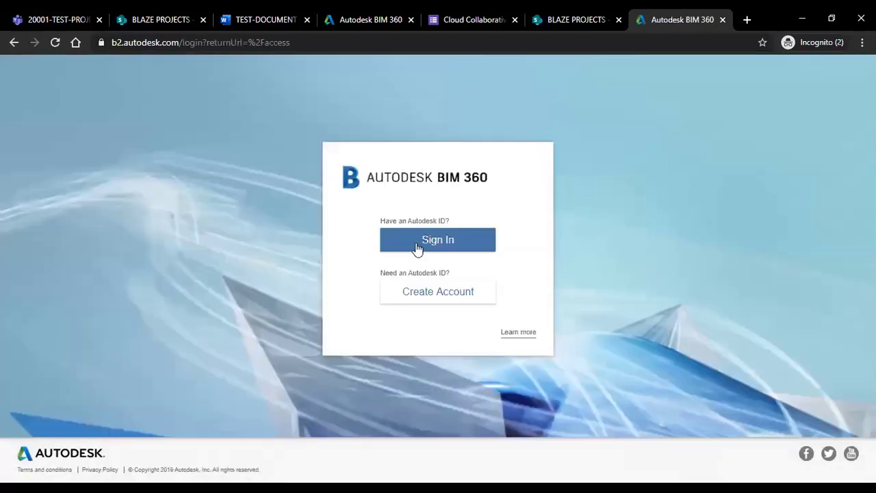
pyautogui.click(418, 245)
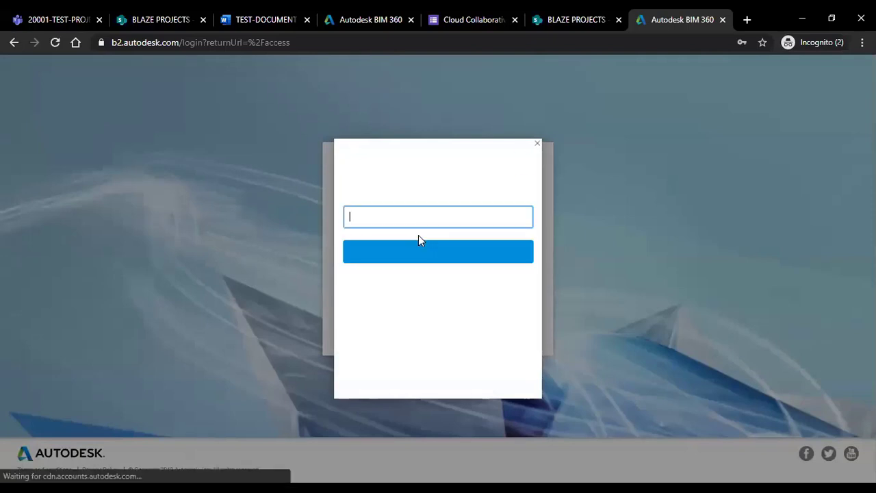
pyautogui.click(367, 215)
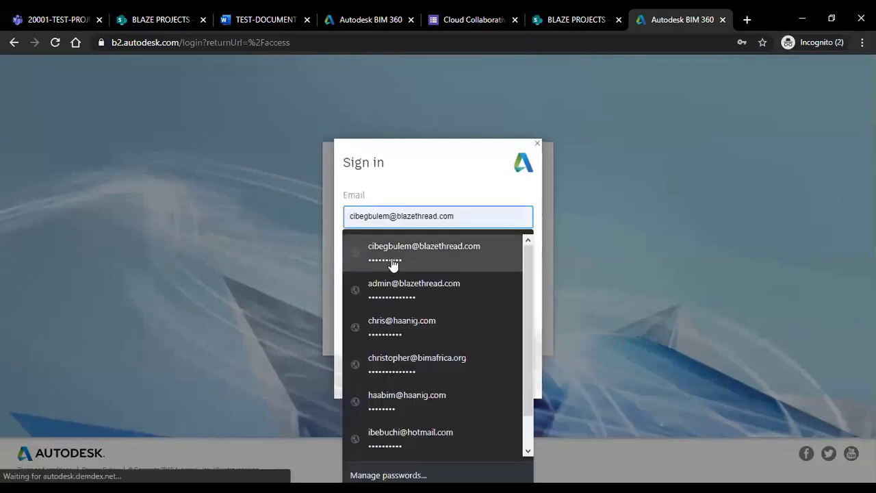
pyautogui.click(390, 260)
pyautogui.click(421, 254)
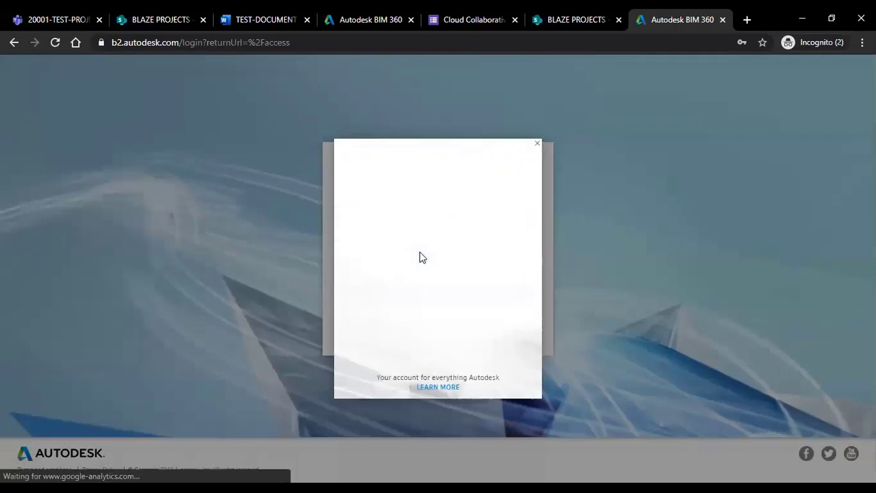
pyautogui.click(412, 329)
pyautogui.click(425, 289)
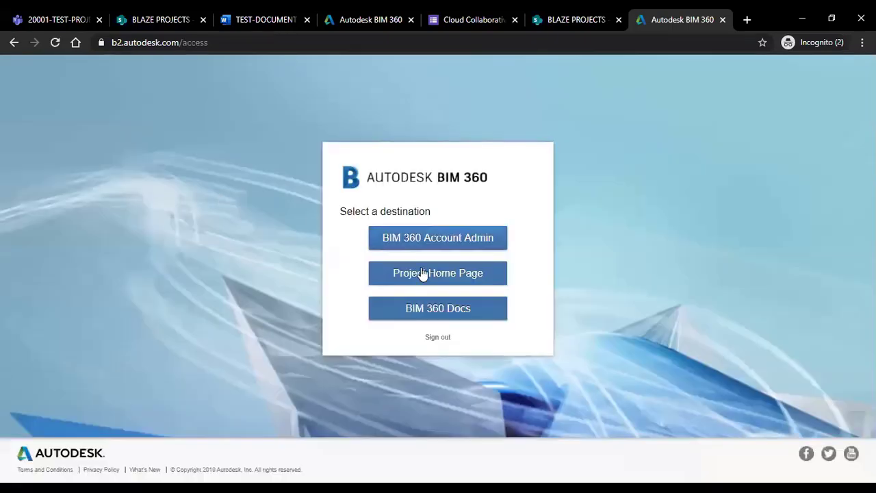
# Open the 20001-TEST-PROJECT Project Home, copy its address, and return to the Teams URL field.
pyautogui.click(420, 273)
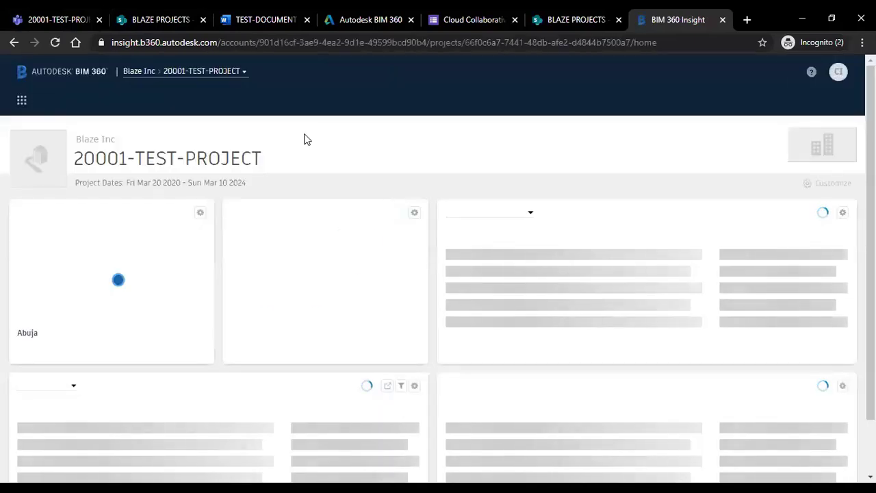
pyautogui.click(303, 42)
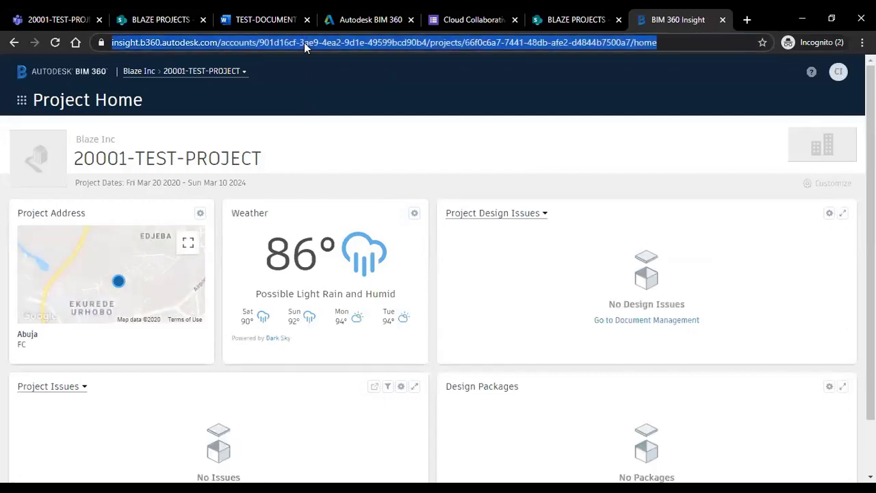
pyautogui.click(58, 19)
pyautogui.click(382, 279)
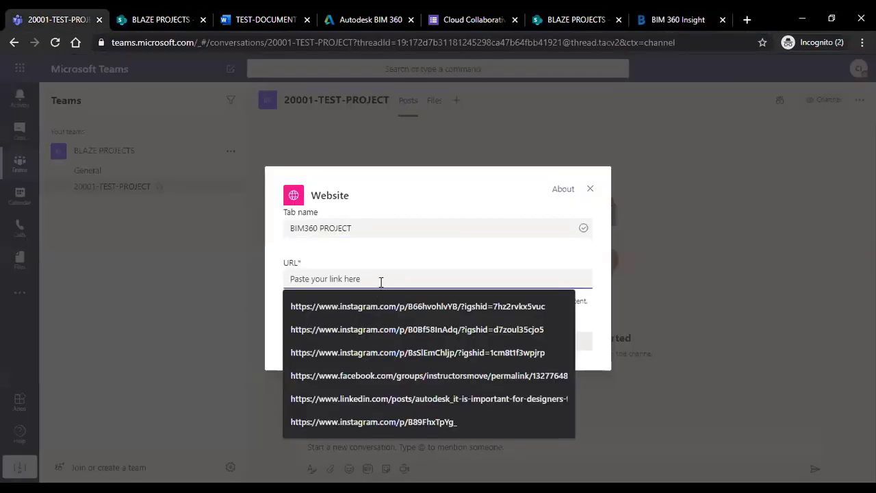
# Paste the BIM 360 Project Home address into the URL field and save the BIM360 PROJECT tab.
pyautogui.hotkey('ctrl', 'v')
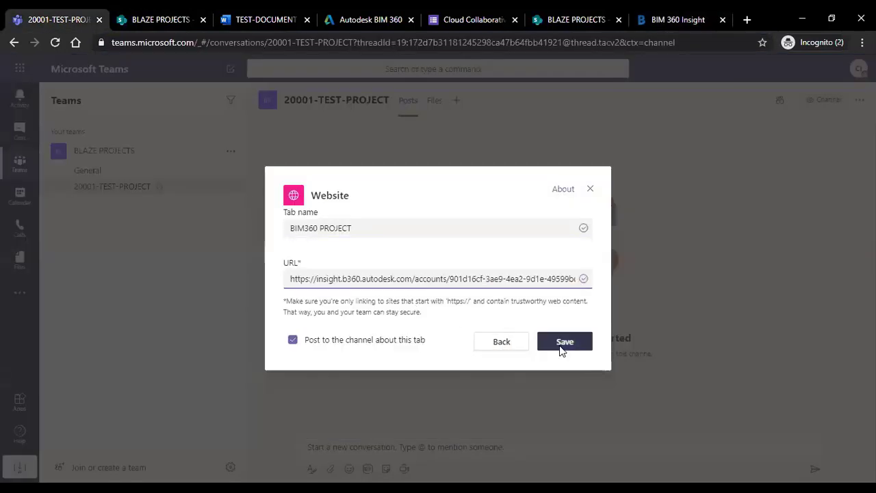
pyautogui.click(564, 349)
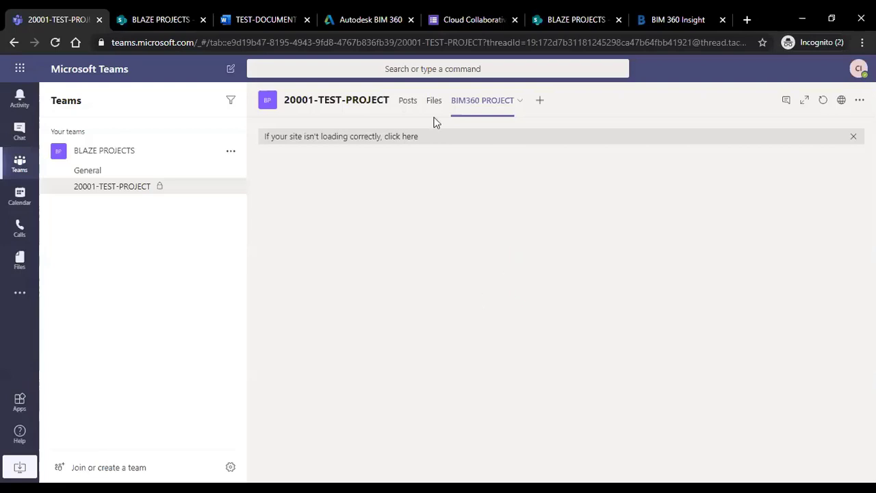
pyautogui.click(481, 102)
pyautogui.hotkey('alt', 'Tab')
pyautogui.hotkey('alt', 'Tab')
pyautogui.click(674, 20)
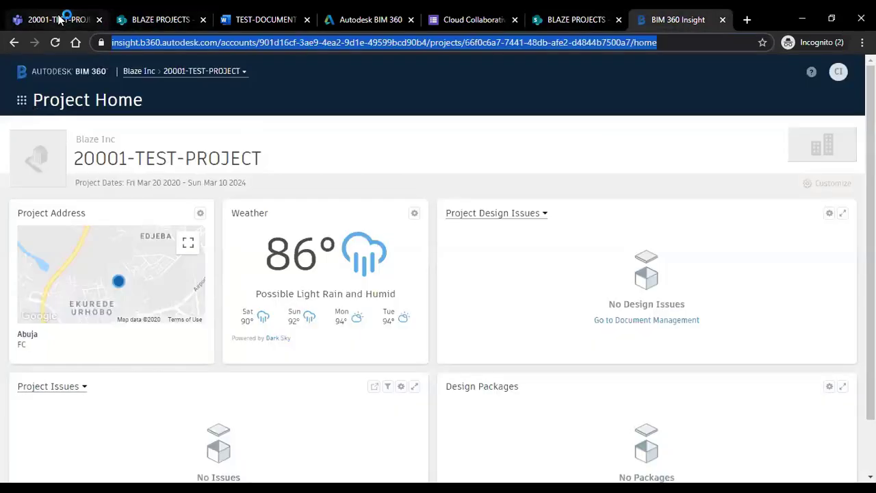
pyautogui.click(61, 19)
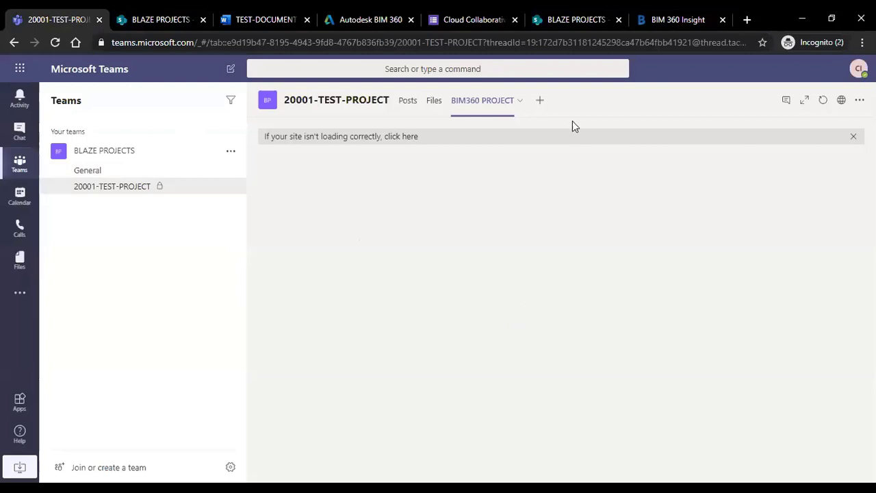
# Switch the BIM 360 project from Project Home to Document Management and select its page address.
pyautogui.click(677, 21)
pyautogui.click(21, 101)
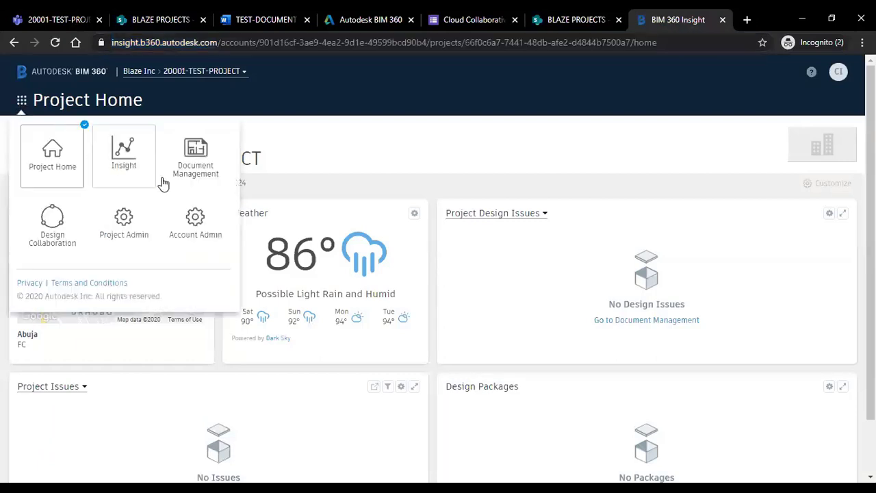
pyautogui.click(192, 167)
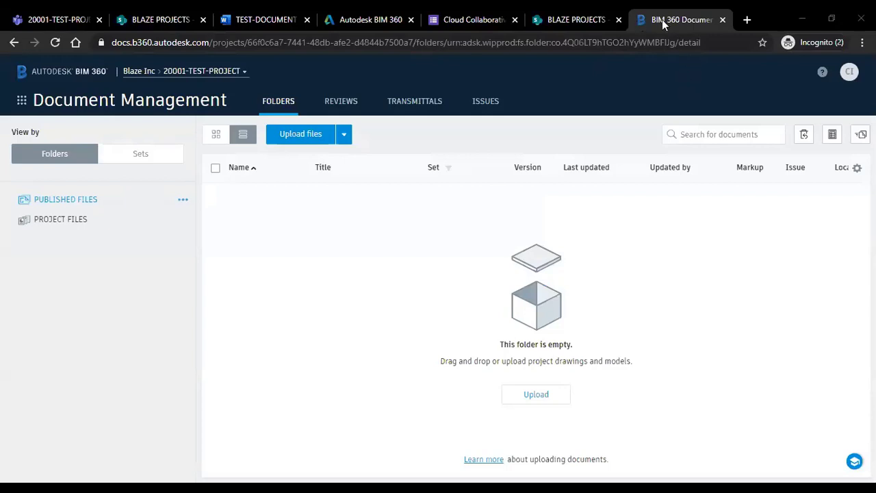
pyautogui.click(167, 47)
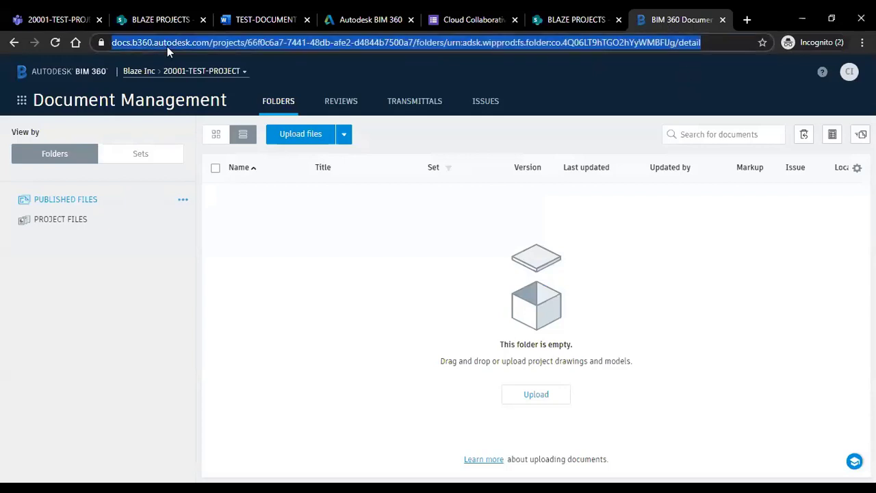
# In the BIM360 PROJECT tab settings, replace the URL with the Document Management link and save.
pyautogui.click(55, 20)
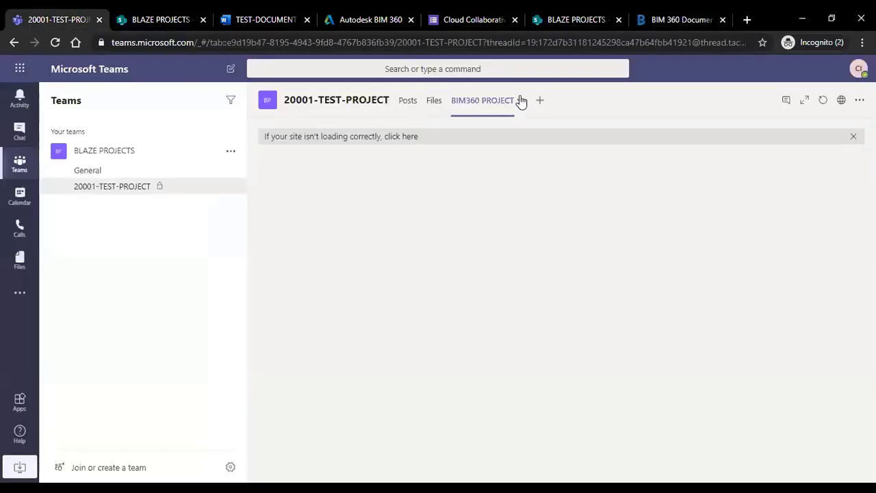
pyautogui.click(519, 100)
pyautogui.click(453, 139)
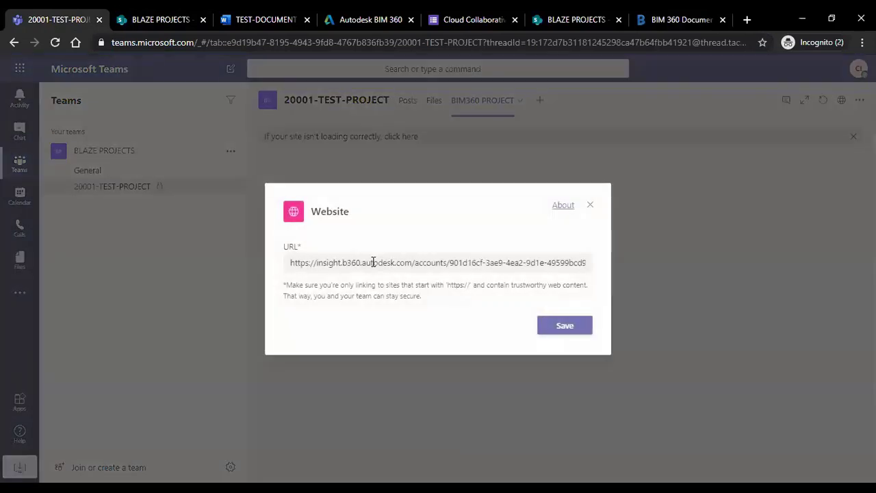
pyautogui.click(373, 262)
pyautogui.hotkey('ctrl', 'a')
pyautogui.hotkey('ctrl', 'v')
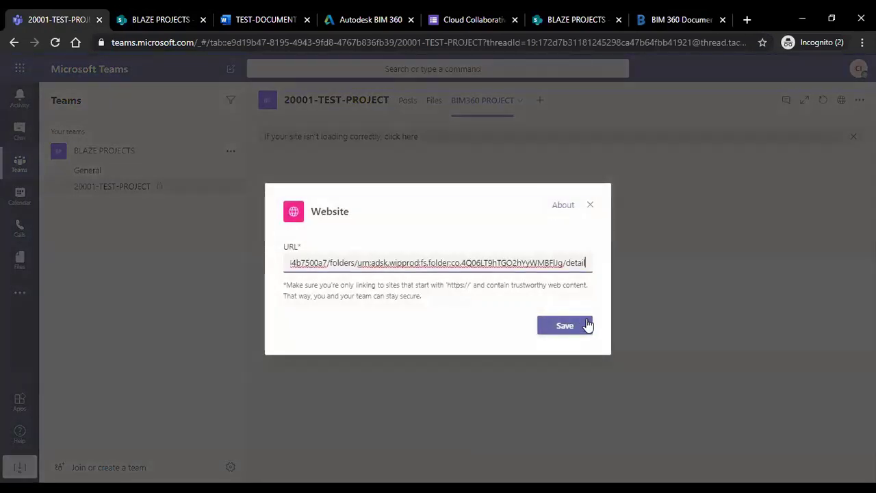
pyautogui.click(586, 326)
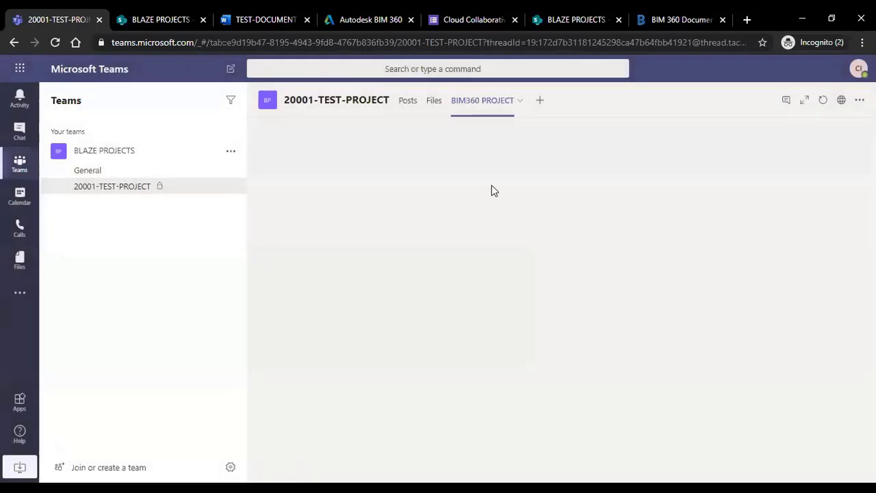
# Check the BIM 360 Document Management page, then return to the Teams browser tab.
pyautogui.click(677, 20)
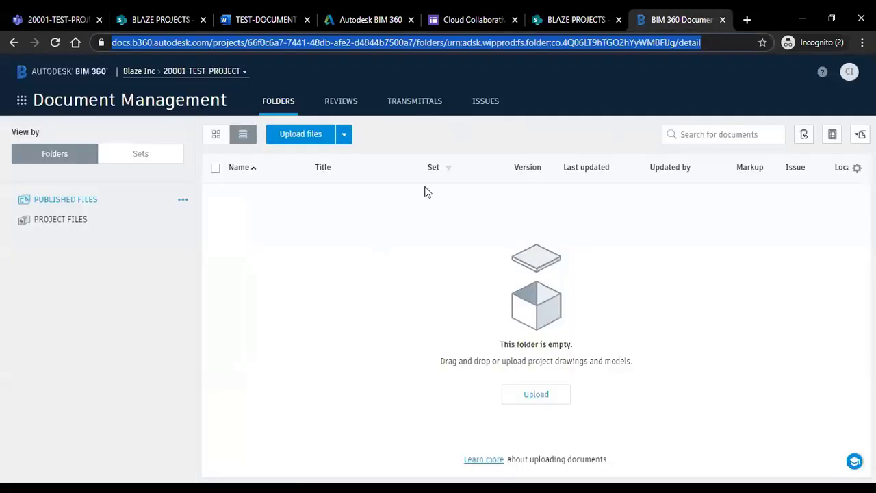
pyautogui.click(632, 213)
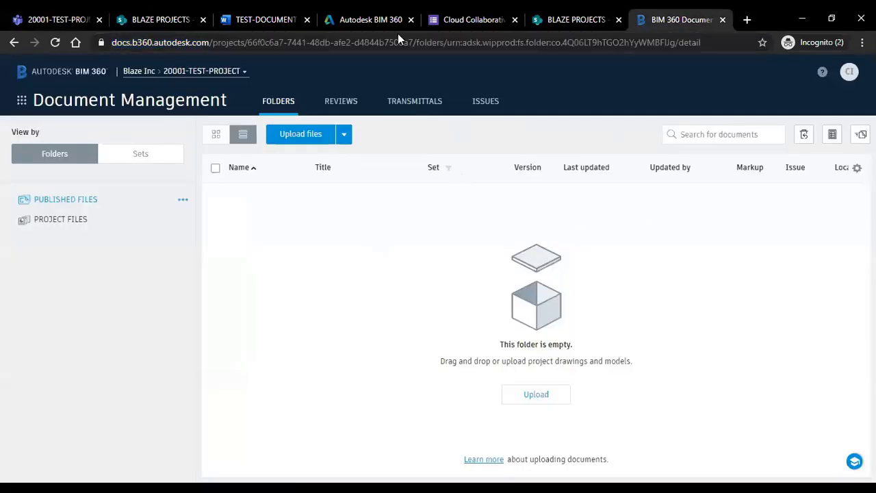
pyautogui.hotkey('ctrl', '1')
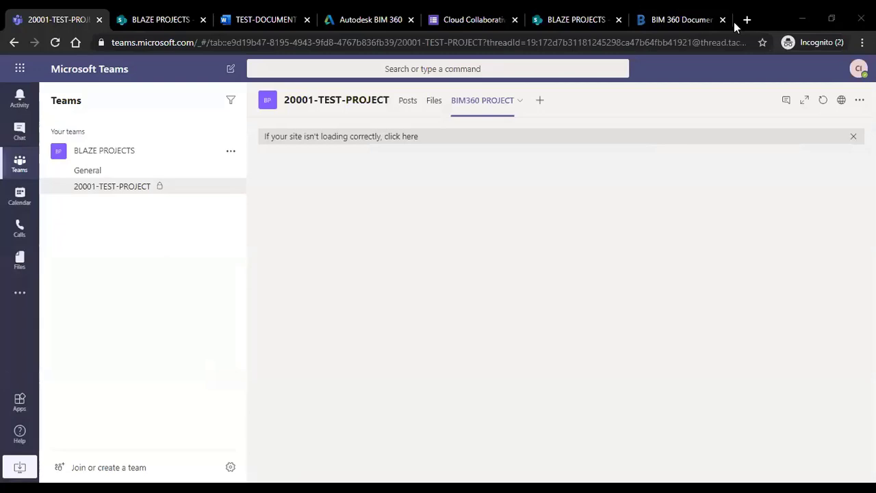
# In the Teams desktop app, check 20001-TEST-PROJECT Files > 00-DOCUMENT, then open the BIM360 PROJECT tab.
pyautogui.click(802, 19)
pyautogui.click(843, 27)
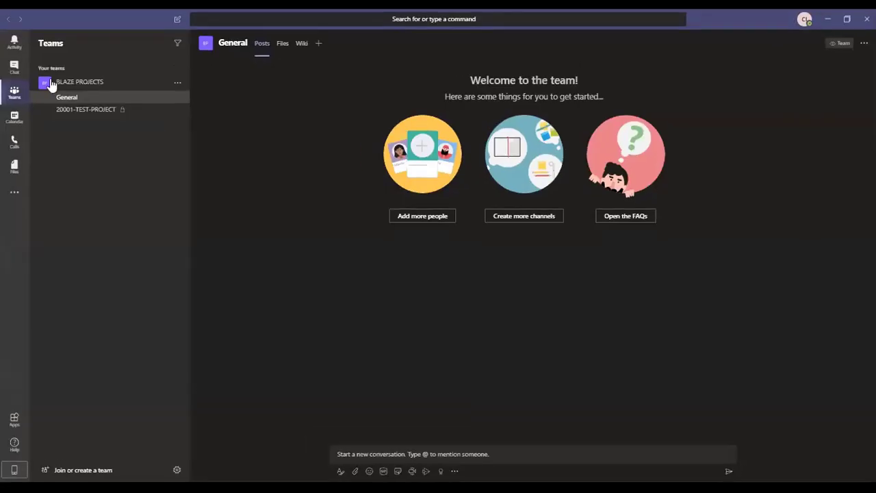
pyautogui.click(93, 115)
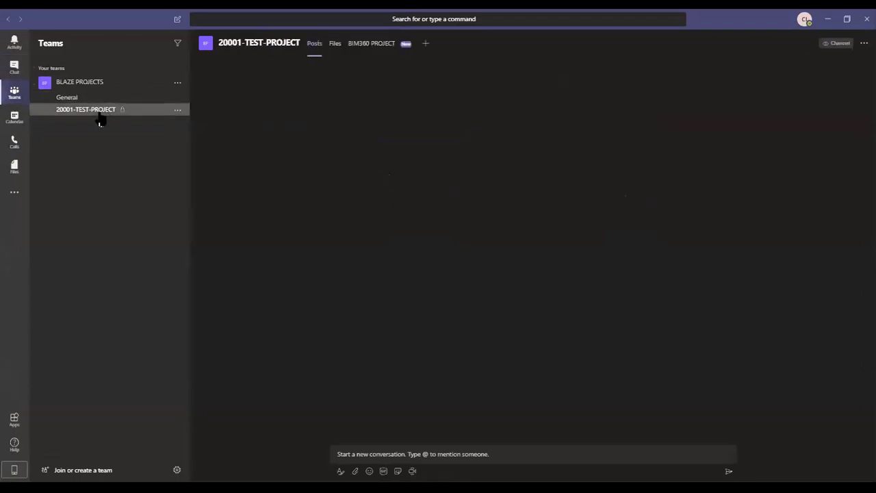
pyautogui.click(335, 45)
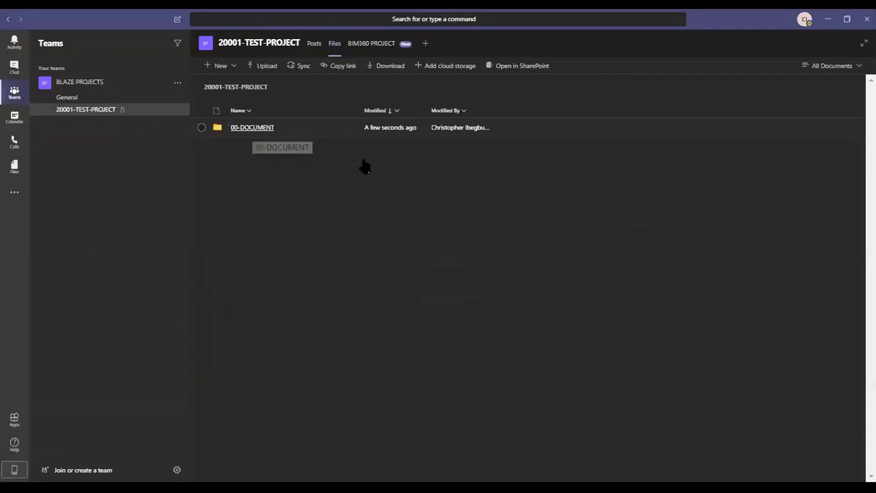
pyautogui.click(251, 128)
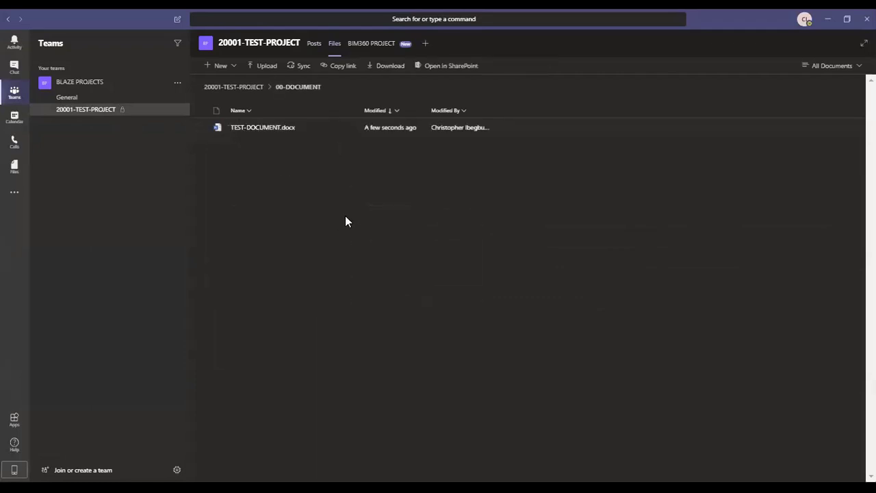
pyautogui.click(373, 43)
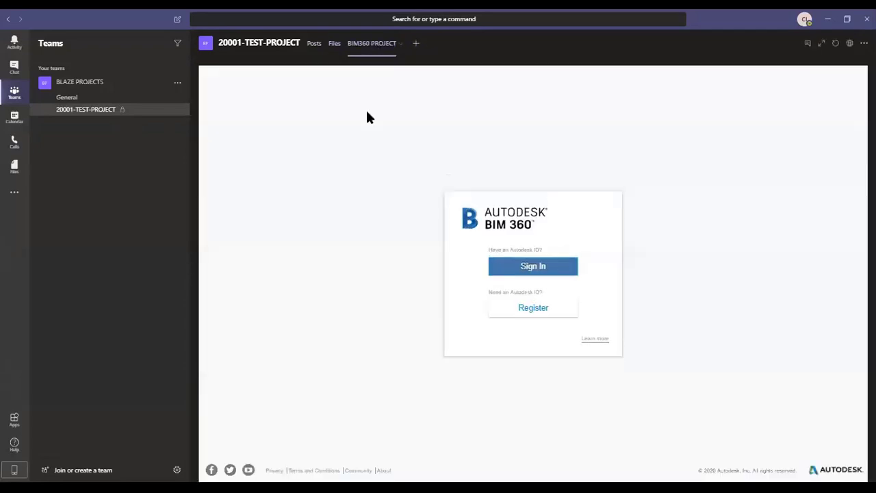
# Sign in to Autodesk with the account e-mail and password, then browse Project Files to Published Files.
pyautogui.click(531, 267)
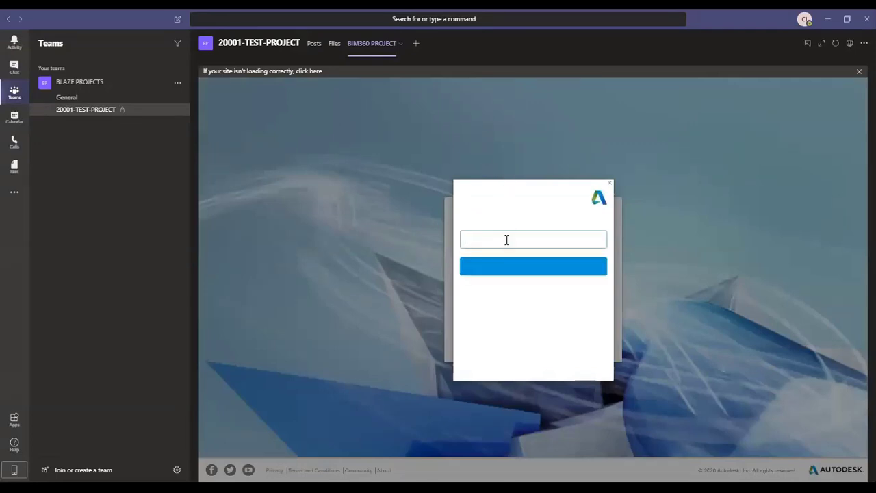
pyautogui.click(507, 239)
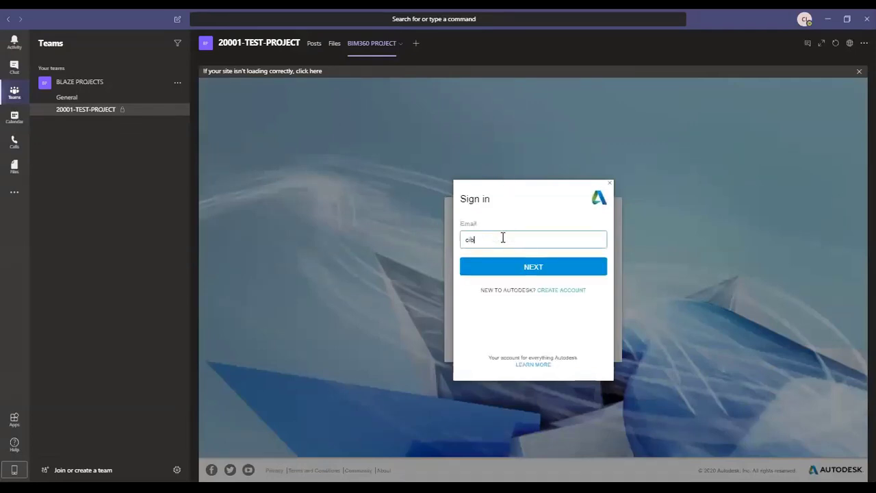
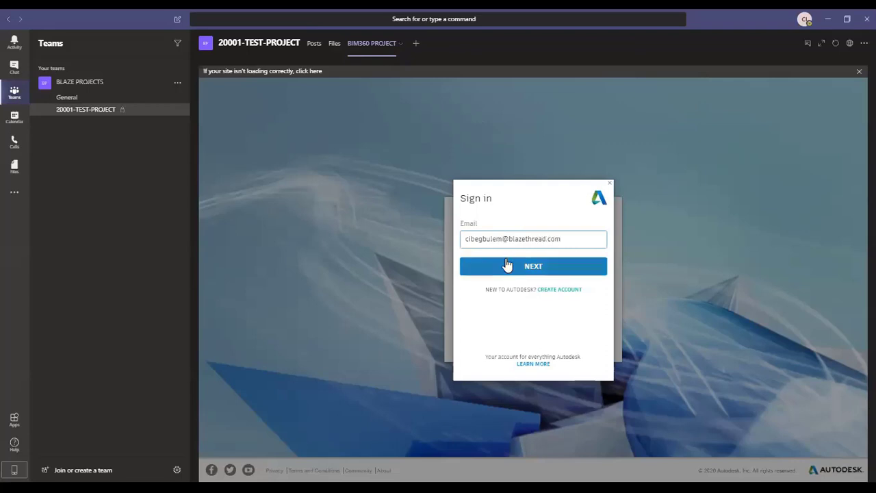
pyautogui.click(506, 265)
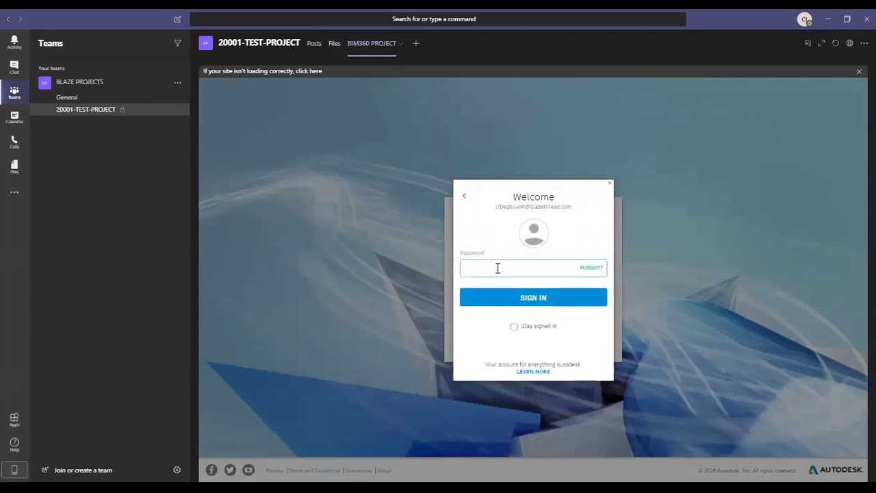
pyautogui.write('*********')
pyautogui.press('Return')
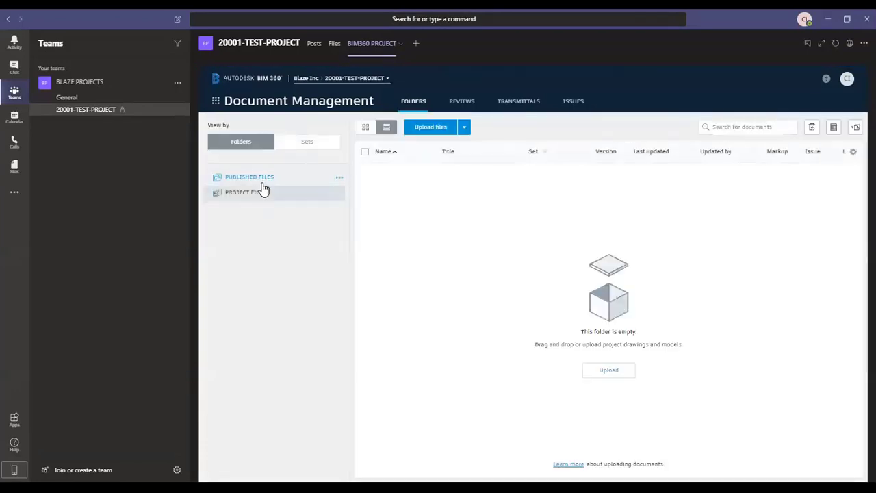
pyautogui.click(256, 195)
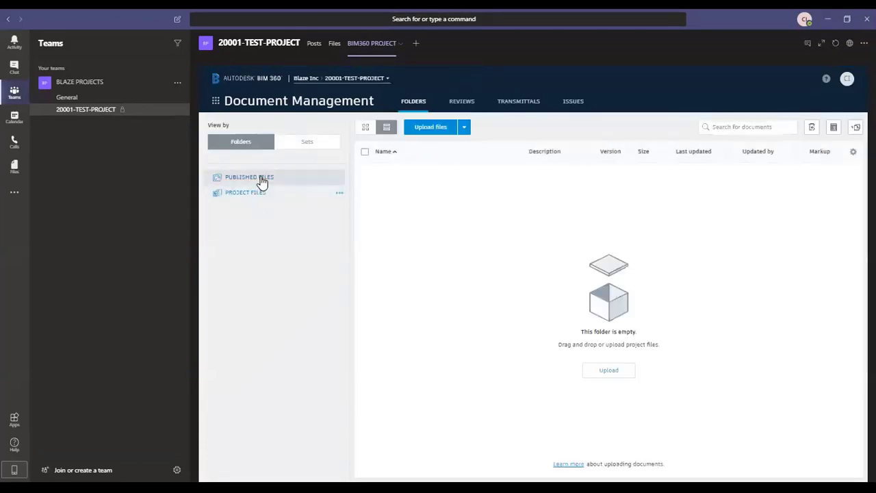
pyautogui.click(259, 178)
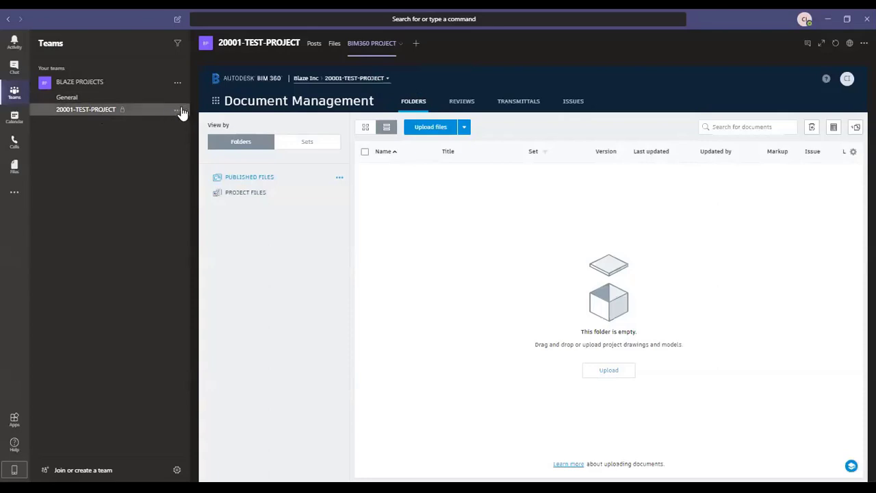
# From the BLAZE PROJECTS team's options menu, start adding a new channel.
pyautogui.click(177, 111)
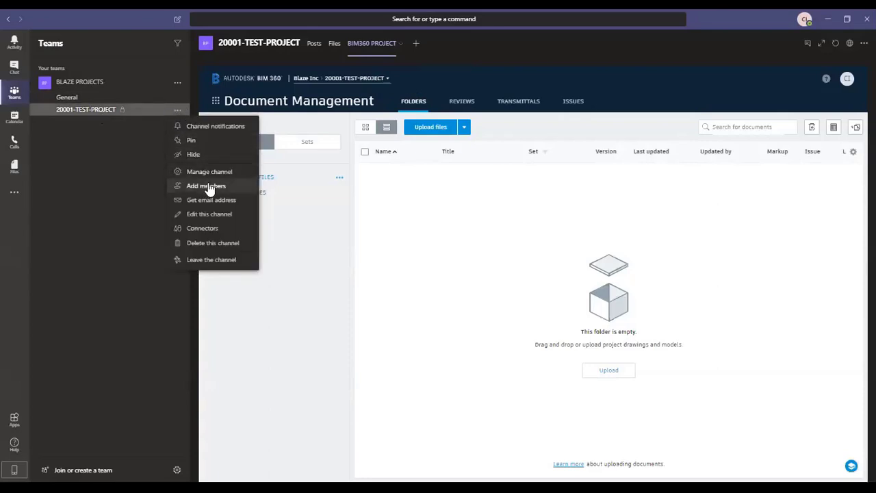
pyautogui.click(212, 171)
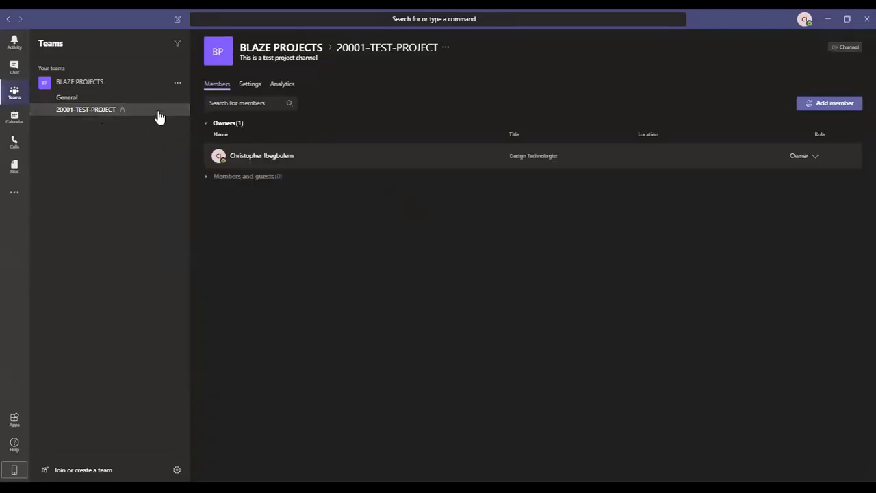
pyautogui.click(177, 83)
pyautogui.click(199, 120)
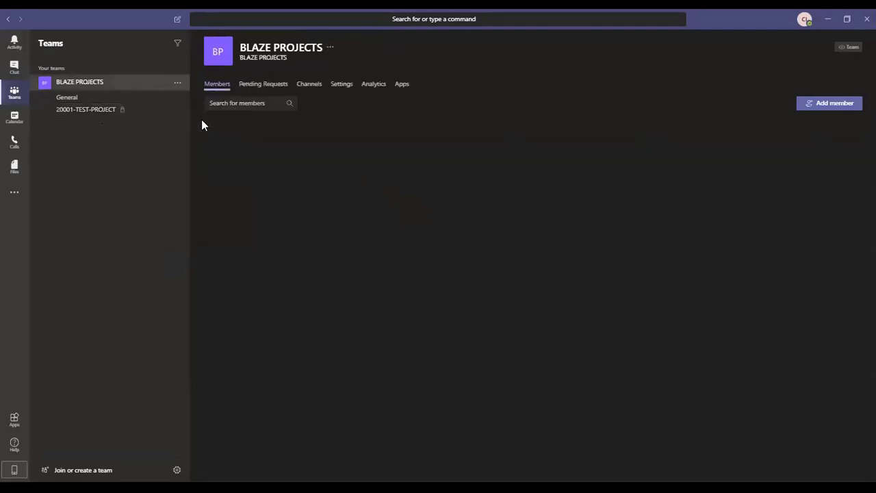
pyautogui.click(177, 83)
pyautogui.click(192, 135)
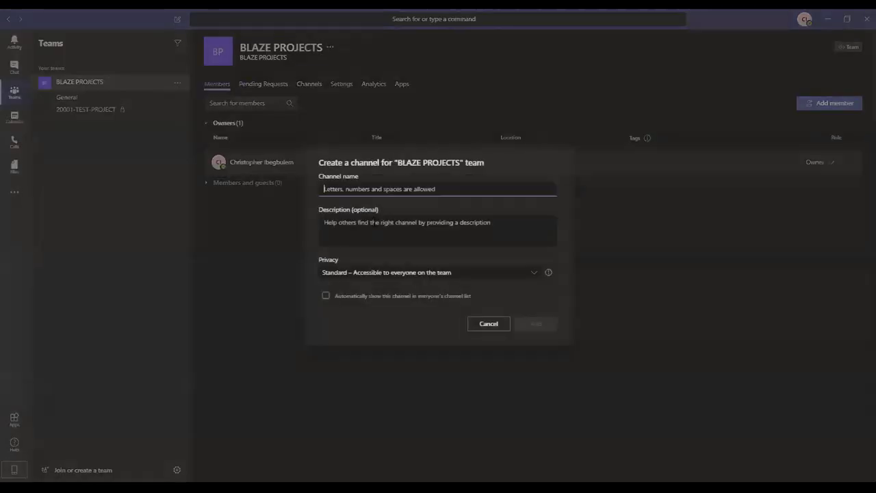
# Name the channel 20001-WEBINAR, set its privacy to Private, create it, and skip adding members.
pyautogui.write('2000')
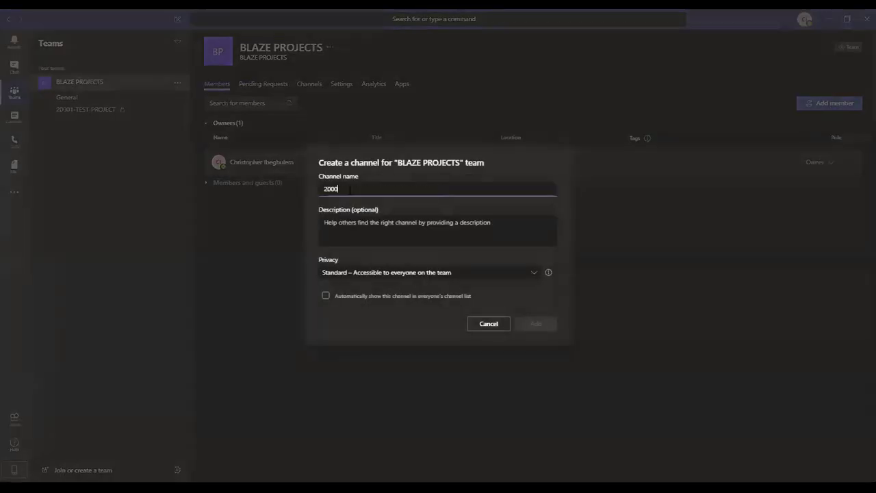
pyautogui.write('1-te')
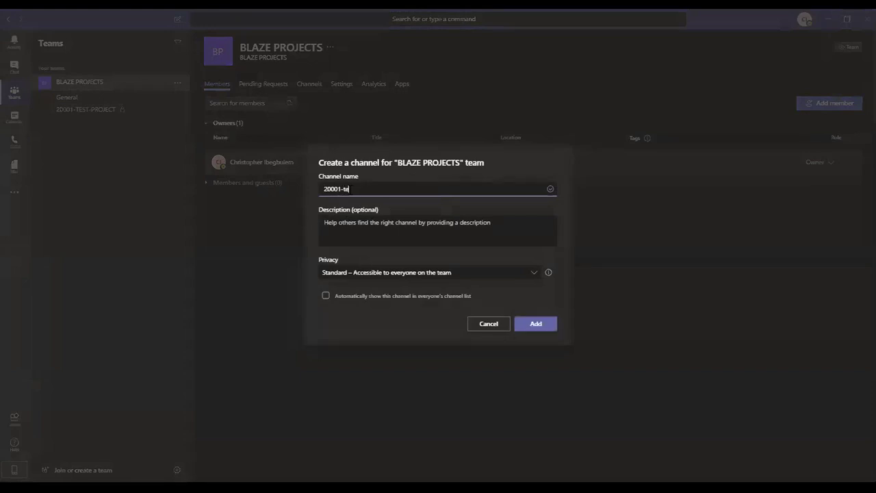
pyautogui.press('BackSpace')
pyautogui.press('BackSpace')
pyautogui.write('TEST')
pyautogui.press('BackSpace')
pyautogui.press('BackSpace')
pyautogui.press('BackSpace')
pyautogui.press('BackSpace')
pyautogui.write('WEBINAR')
pyautogui.click(519, 275)
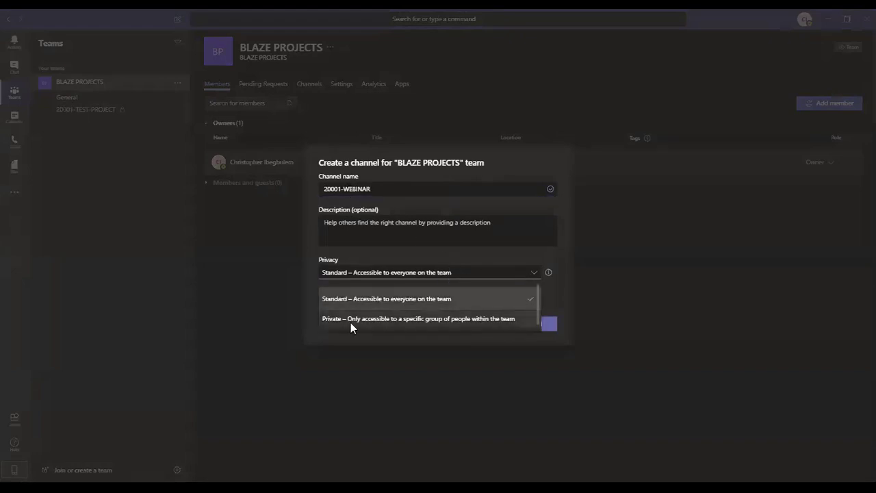
pyautogui.click(351, 319)
pyautogui.click(545, 326)
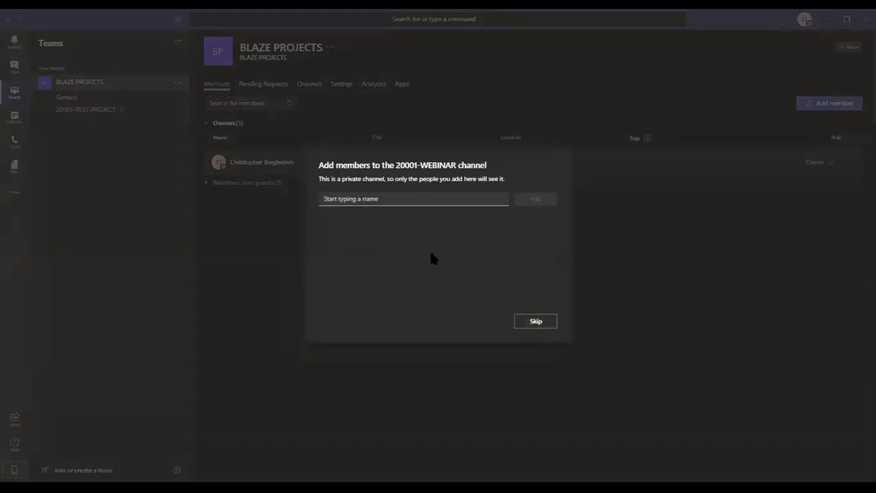
pyautogui.click(547, 323)
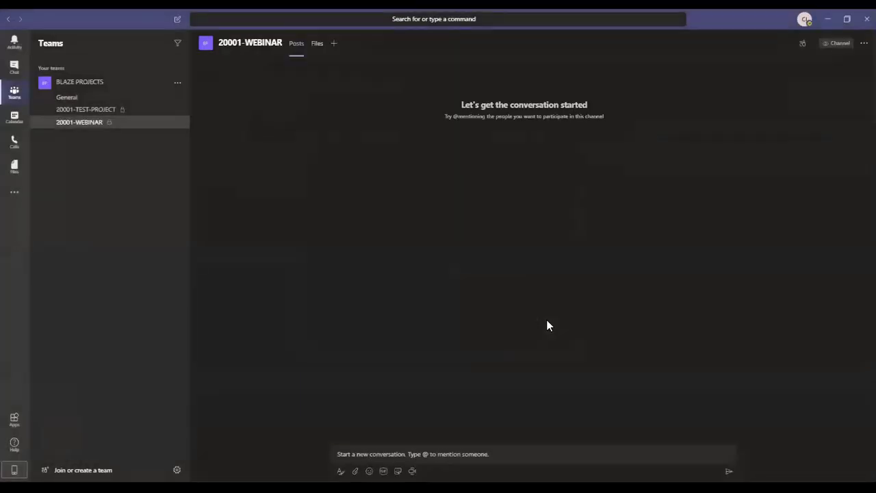
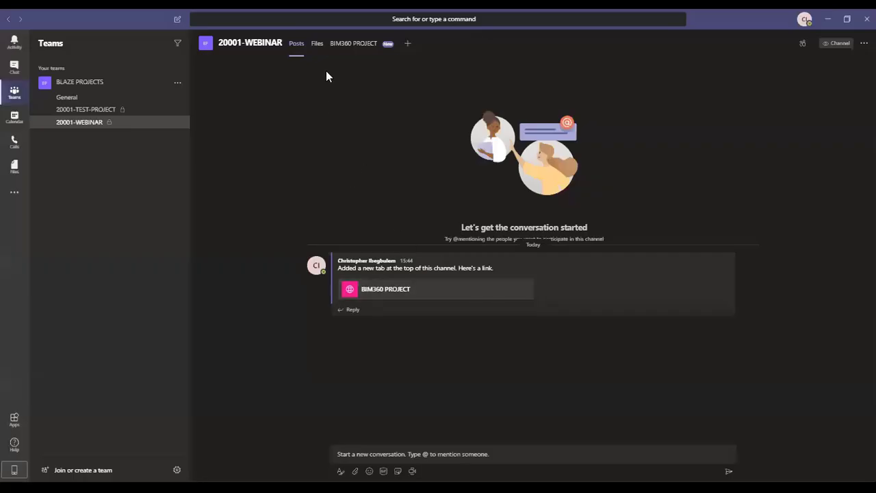
# Load the BIM360 PROJECT tab in 20001-WEBINAR and dismiss the site-loading banner.
pyautogui.click(361, 45)
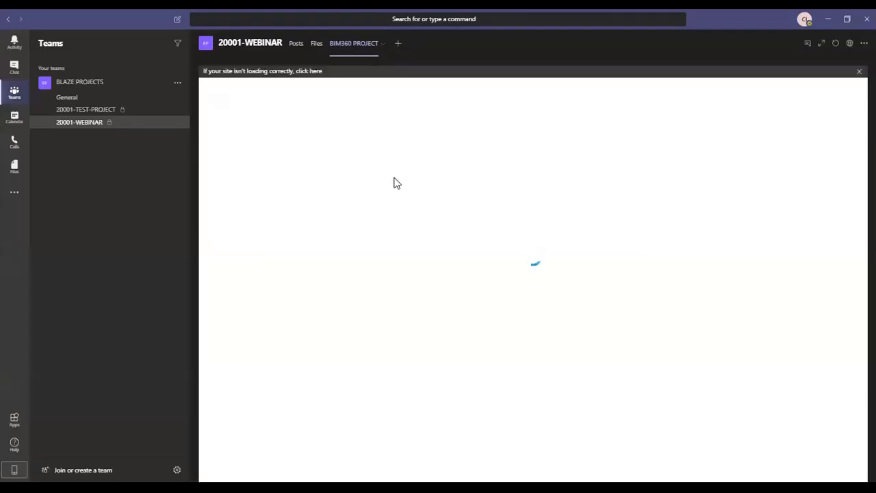
pyautogui.click(858, 71)
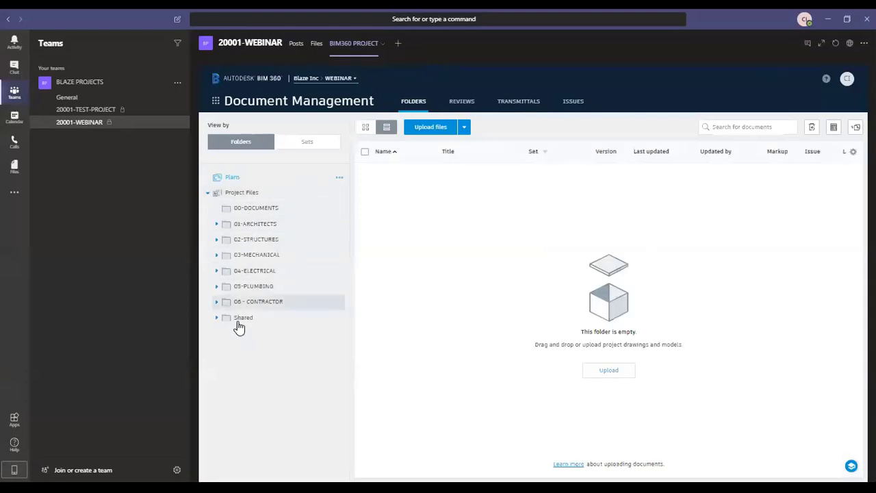
# Switch BIM 360 from Document Management to the Design Collaboration module.
pyautogui.click(215, 102)
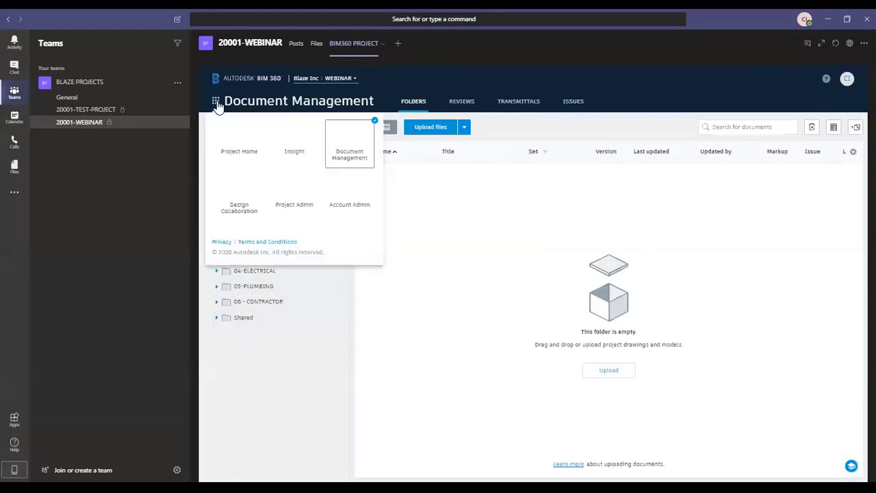
pyautogui.click(236, 198)
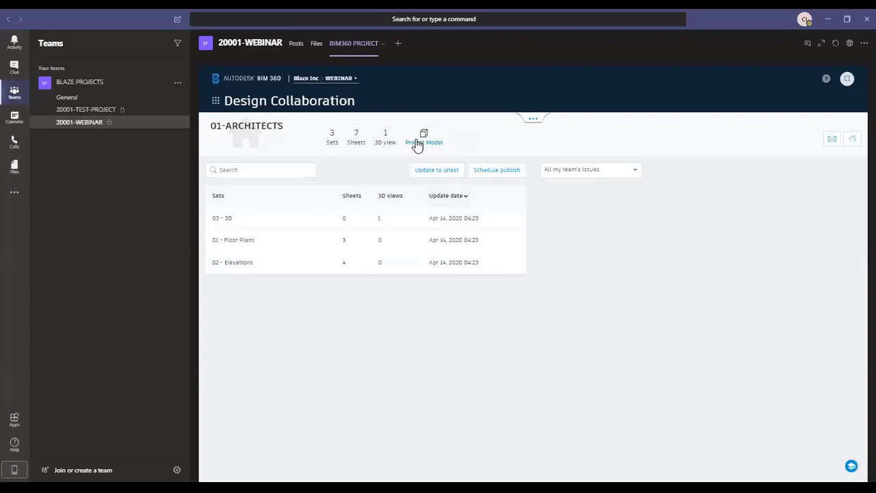
# Open the 01-ARCHITECTS Project Model in 3D, orbit it, reset to Home, and orbit lower.
pyautogui.click(418, 144)
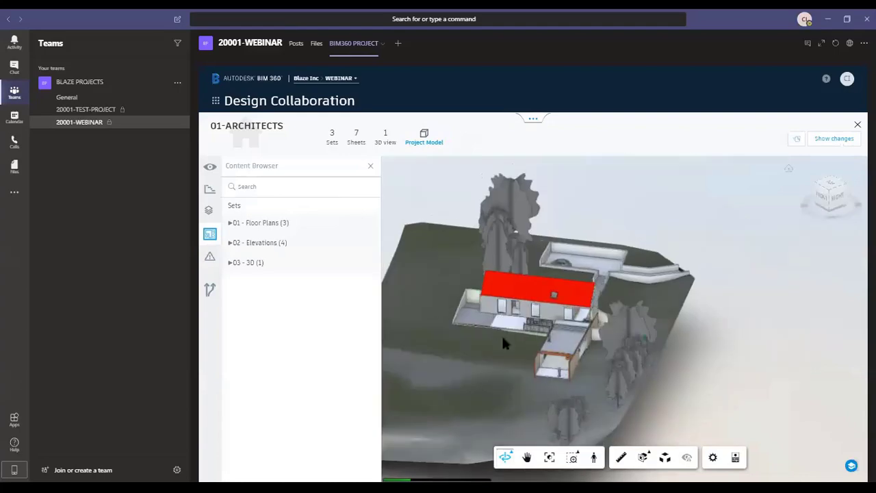
pyautogui.moveTo(491, 360); pyautogui.dragTo(685, 246)
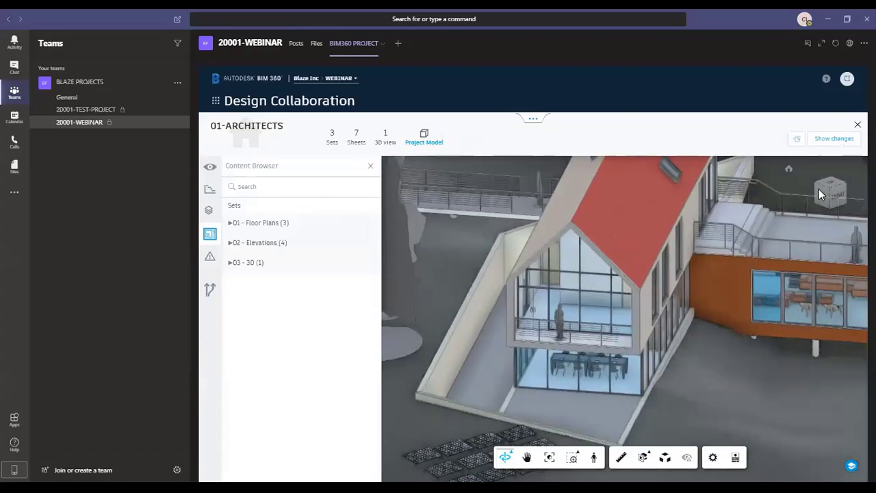
pyautogui.rightClick(822, 185)
pyautogui.click(752, 241)
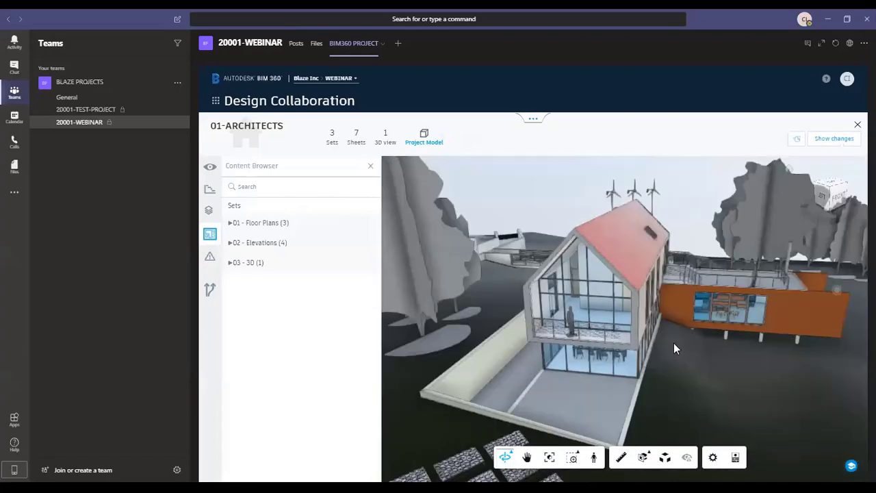
pyautogui.moveTo(500, 335); pyautogui.dragTo(250, 238)
# Open the Level 1 plan from 01 - Floor Plans and enable the Measure tool.
pyautogui.click(255, 224)
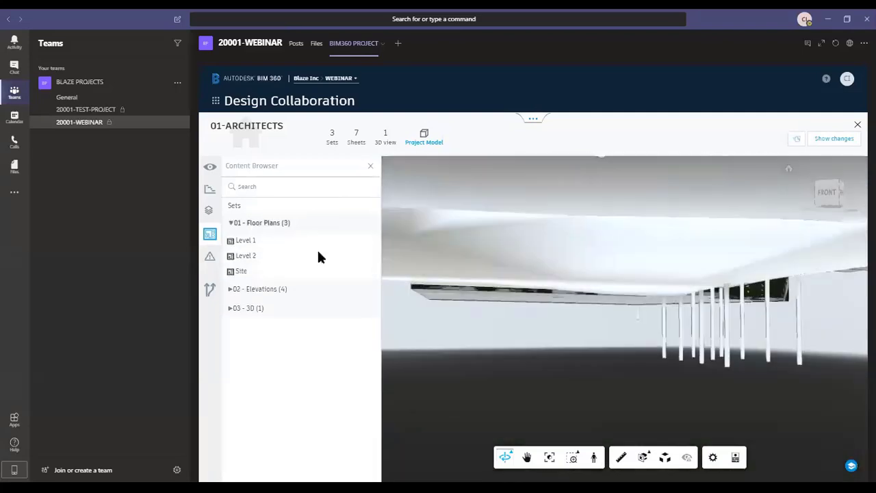
pyautogui.click(246, 241)
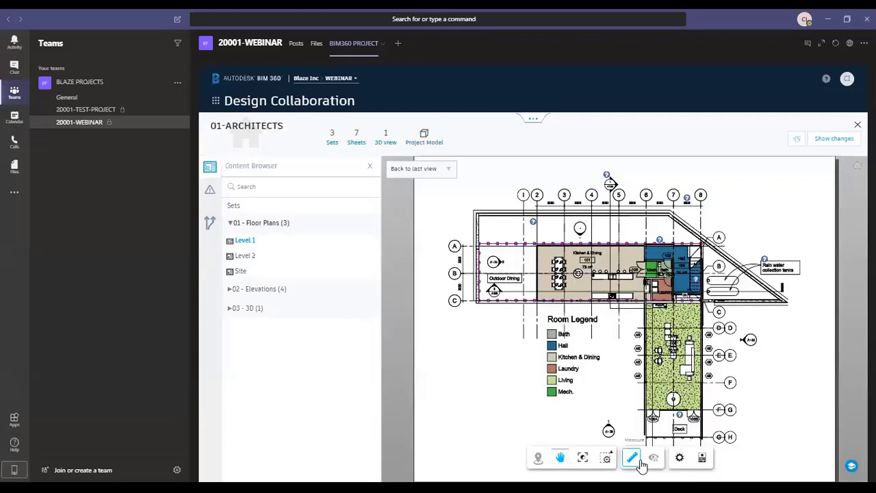
pyautogui.click(607, 457)
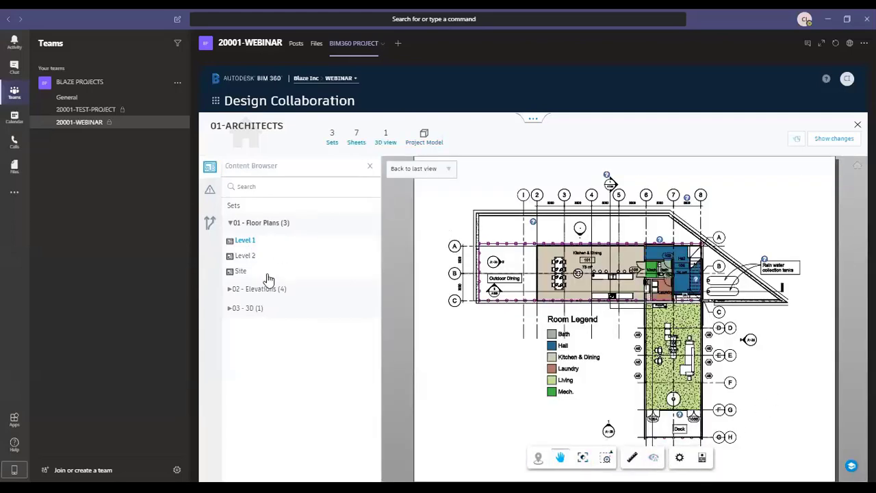
pyautogui.scroll(5, 626, 264)
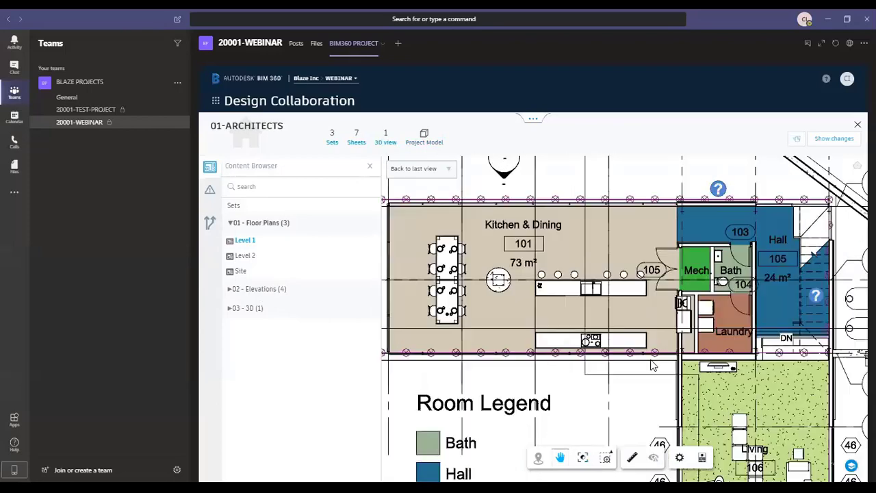
# Measure the top Kitchen & Dining wall at 5855.517 mm, then close the viewer.
pyautogui.click(632, 457)
pyautogui.scroll(3, 551, 248)
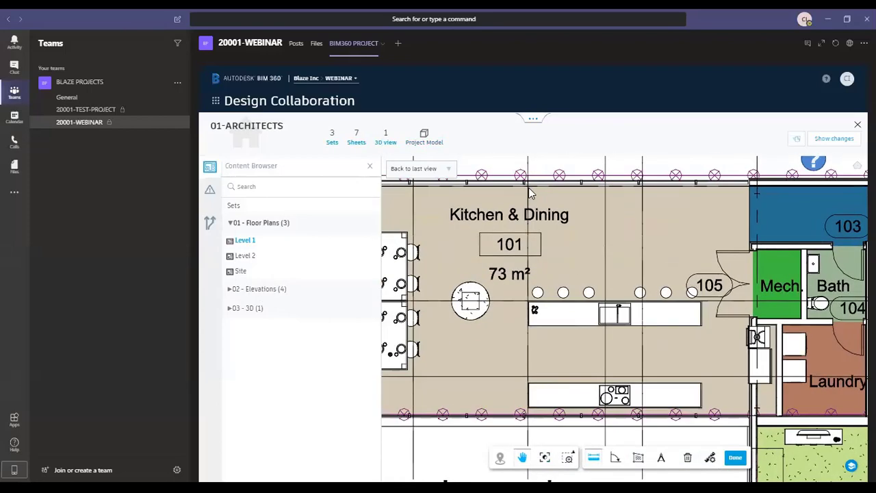
pyautogui.click(749, 185)
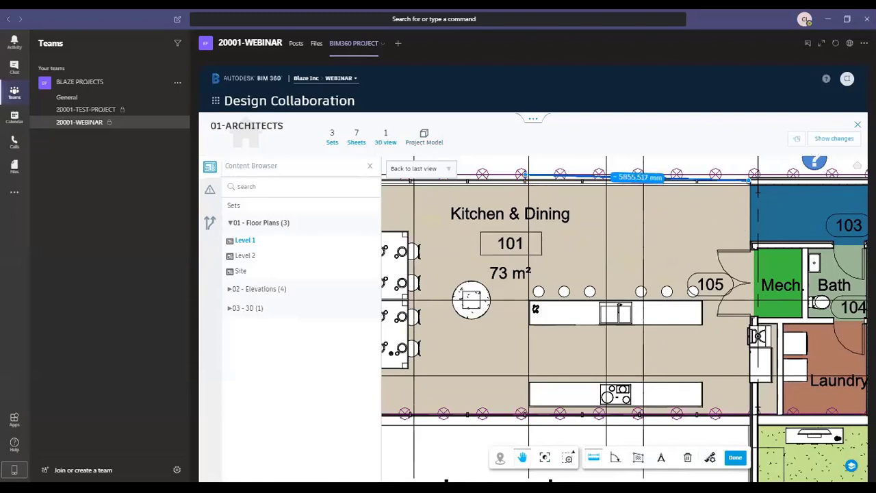
pyautogui.click(857, 124)
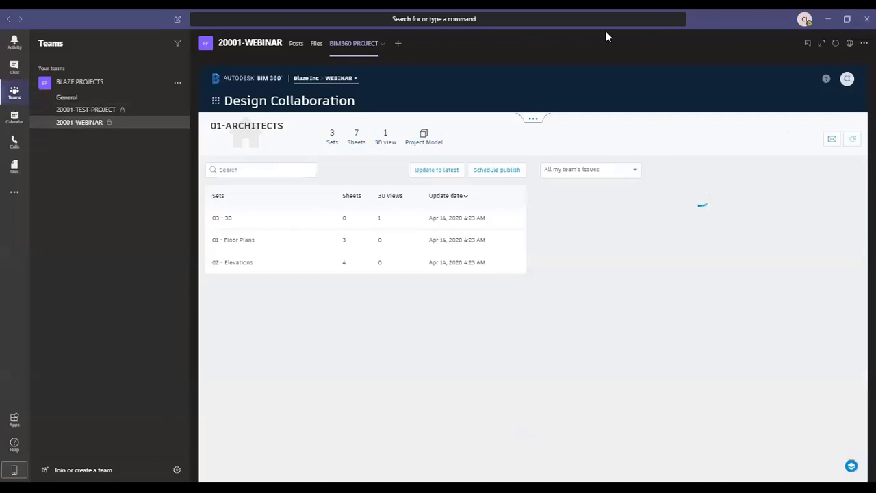